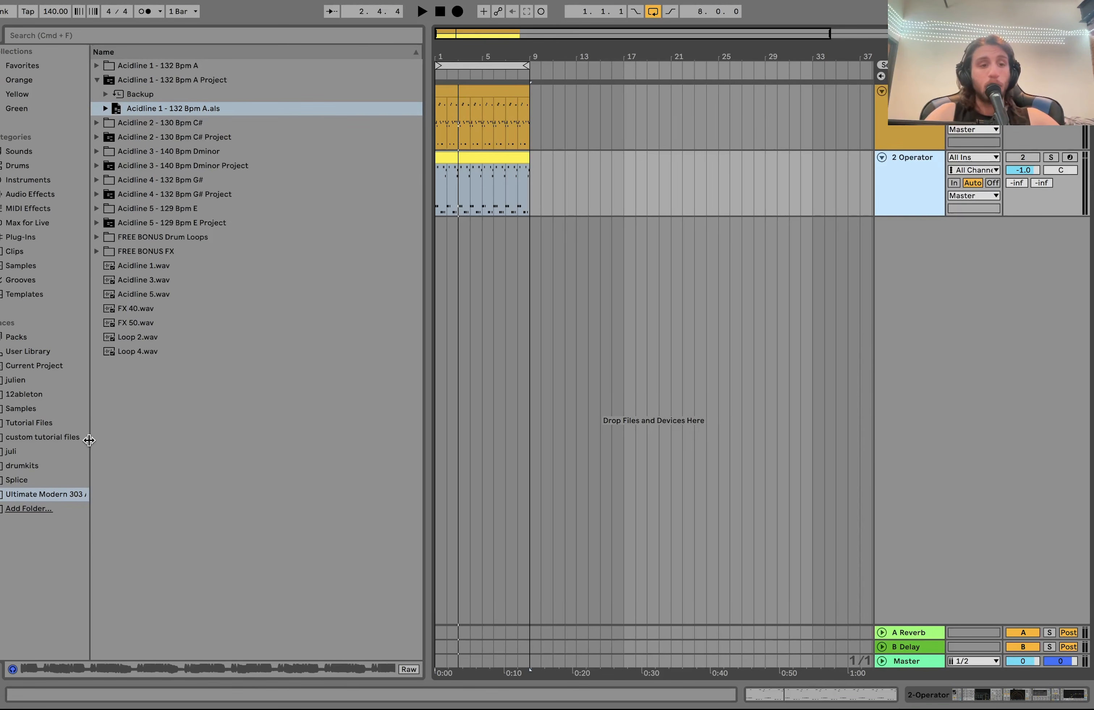
Widen the browser sidebar slightly, expand the Acidline 2 - 130 Bpm C# folder and set the Master preview volume to 6.0
mouse_move(89, 440)
mouse_down()
mouse_move(175, 447)
mouse_move(94, 444)
mouse_up()
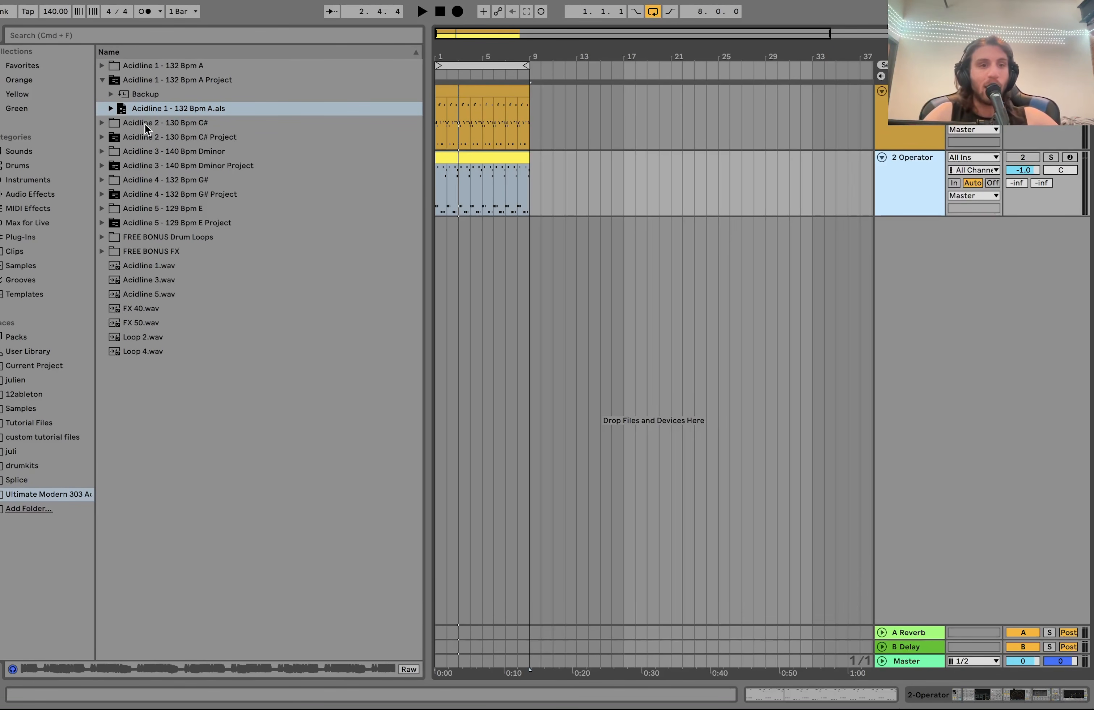
click(104, 122)
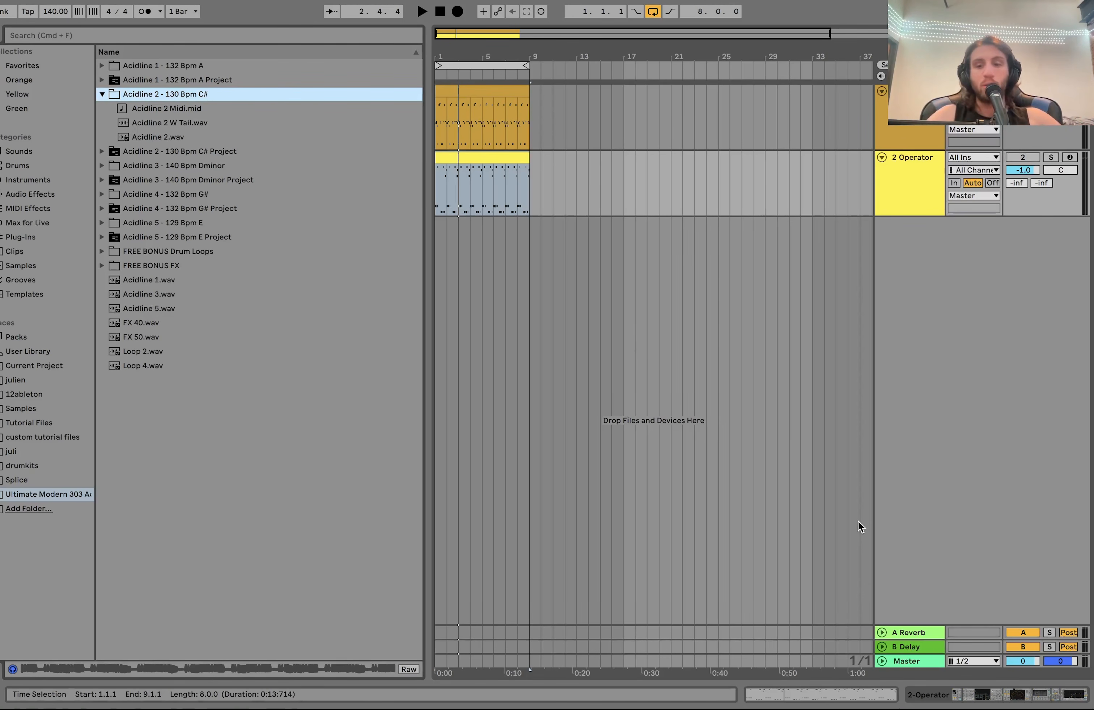
click(1055, 660)
Preview Acidline 1.wav, Acidline 3.wav, Acidline 5.wav and Acidline 2.wav, closing the Acidline 2 - 130 Bpm C# folder at the end
click(138, 280)
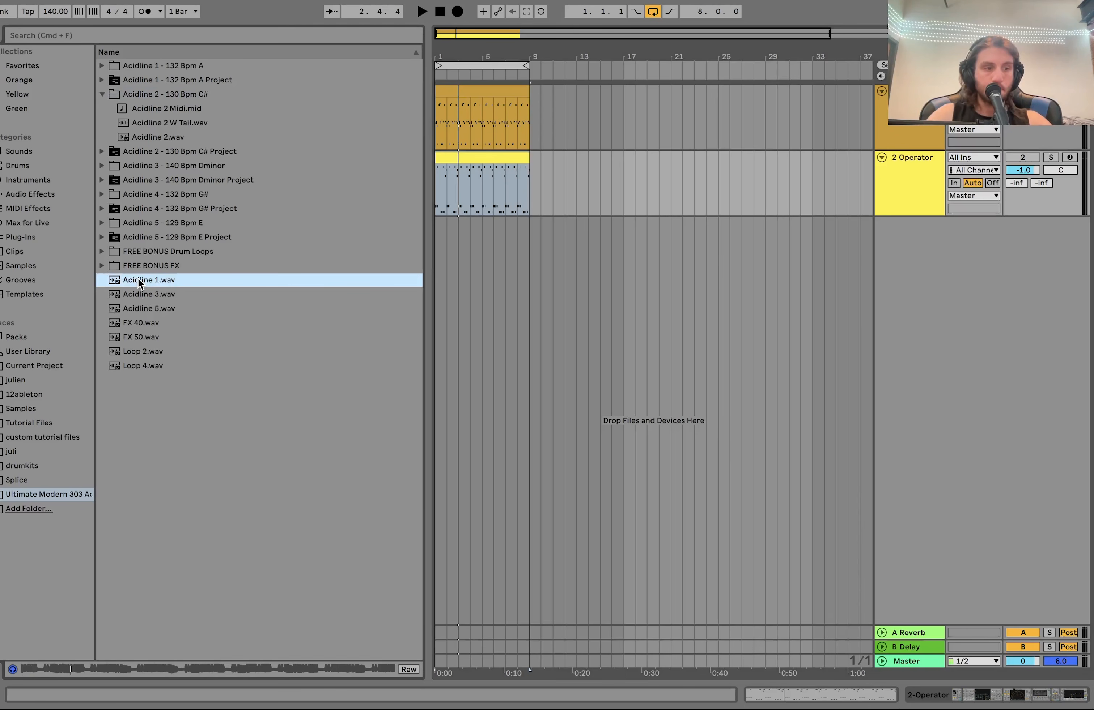
key(Down)
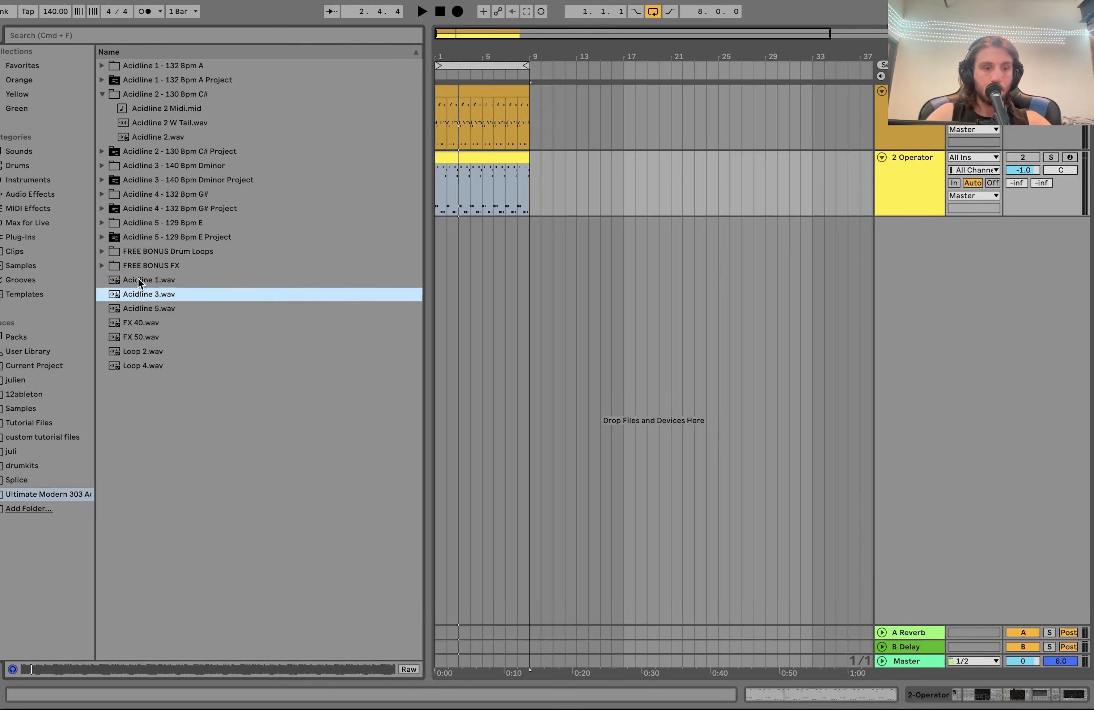
key(Down)
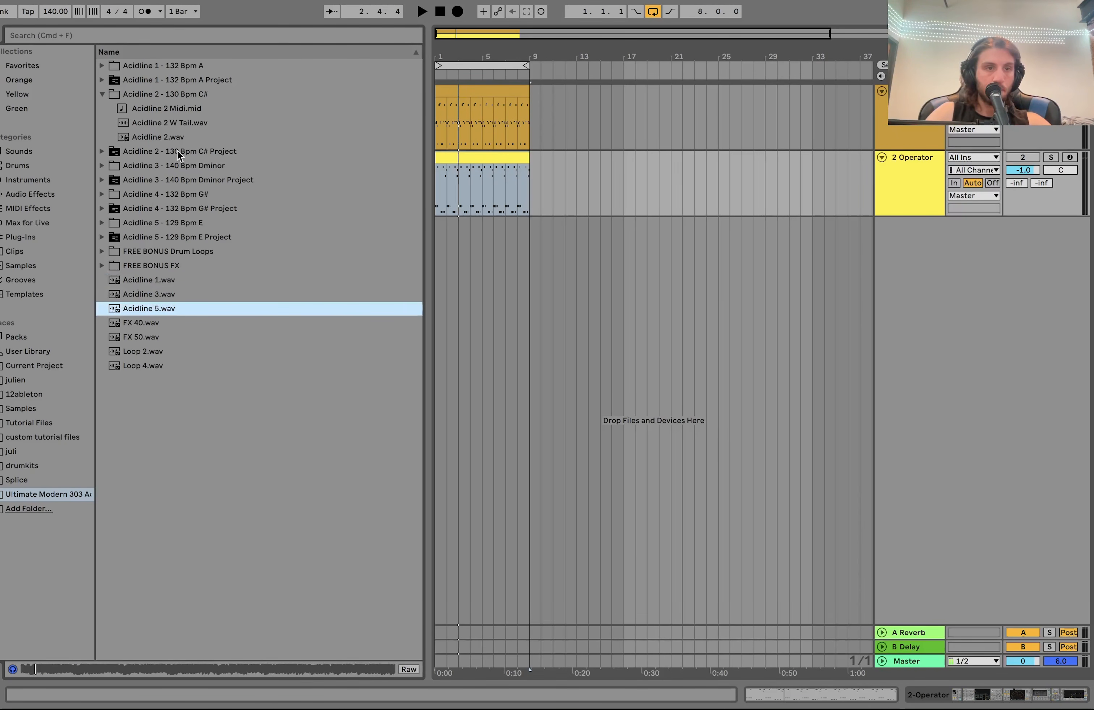
click(157, 136)
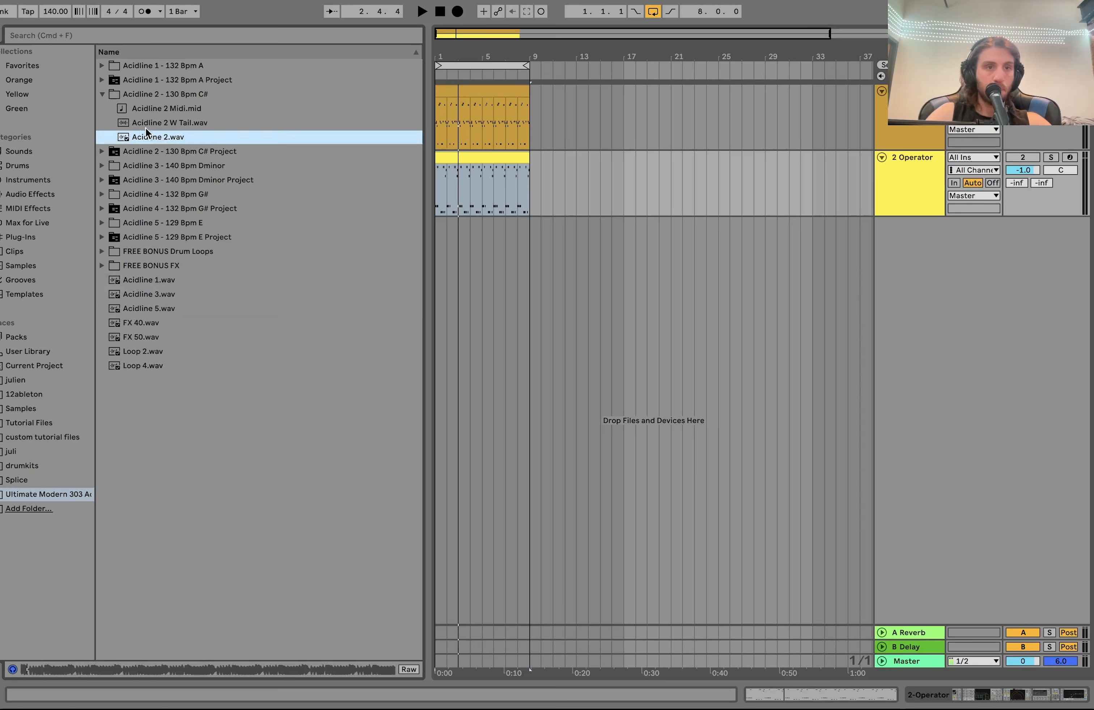
click(102, 94)
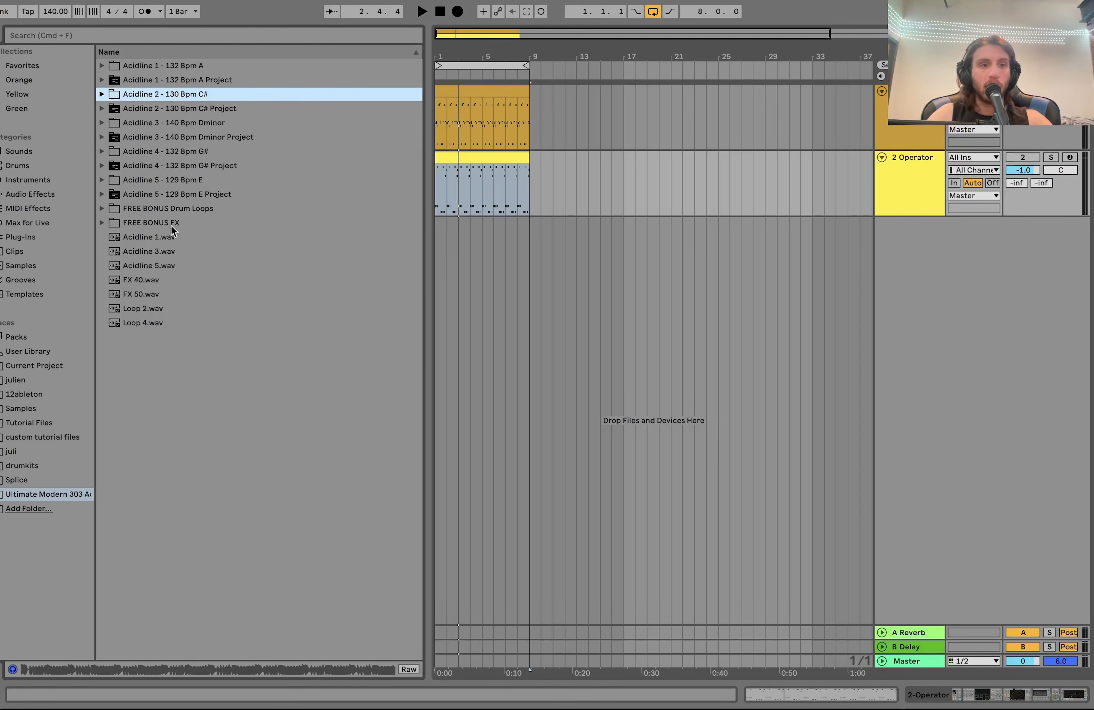
Preview the samples FX 40.wav, FX 50.wav, Loop 2.wav and Loop 4.wav
click(145, 280)
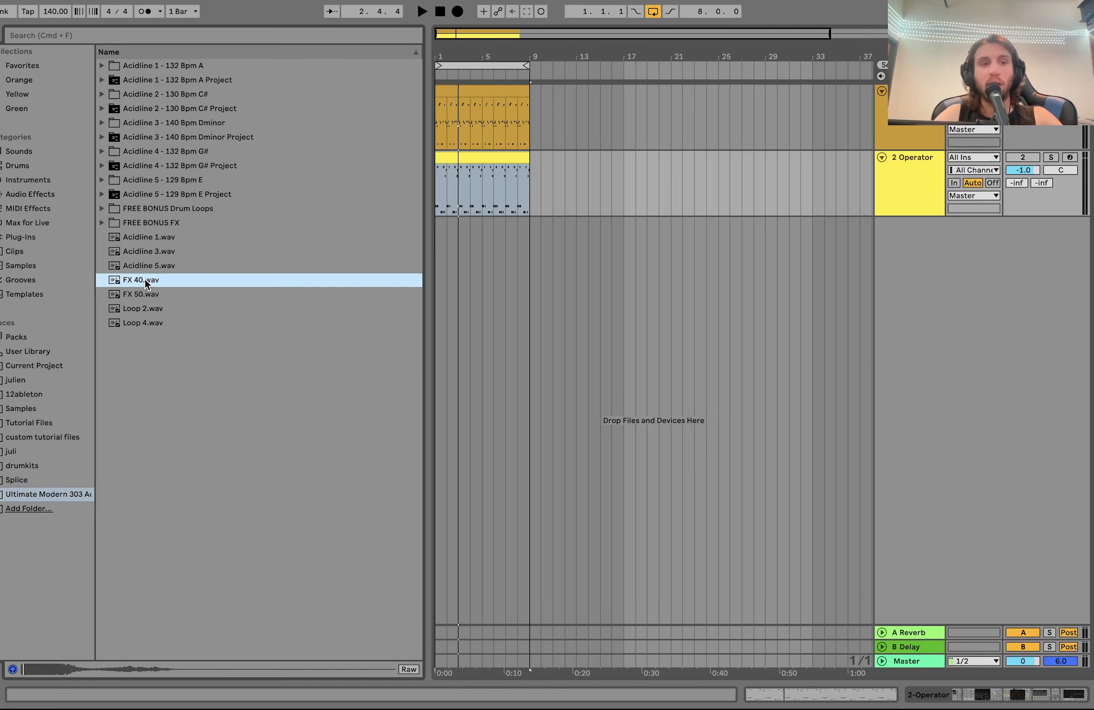
key(Down)
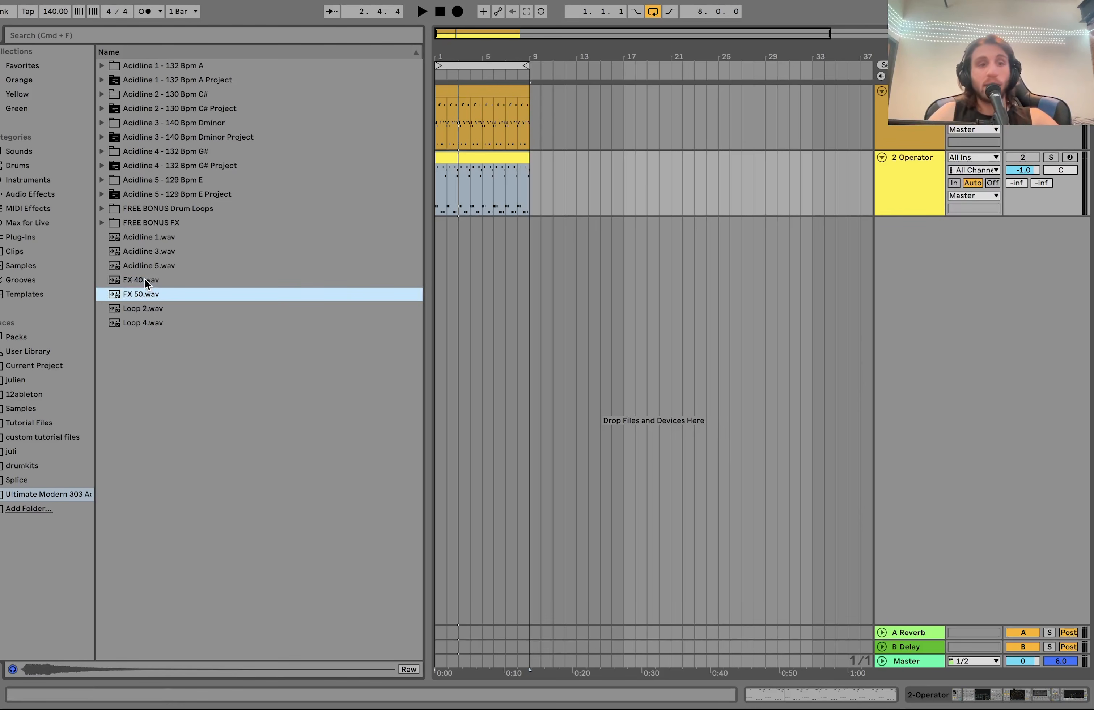
key(Down)
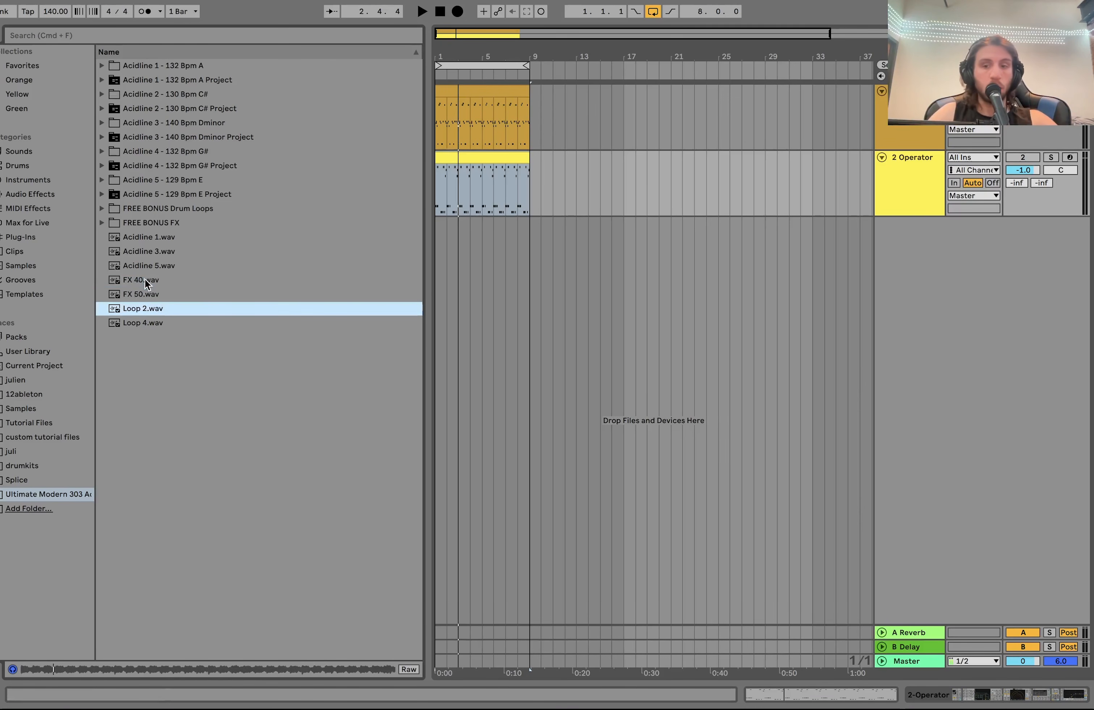
key(Down)
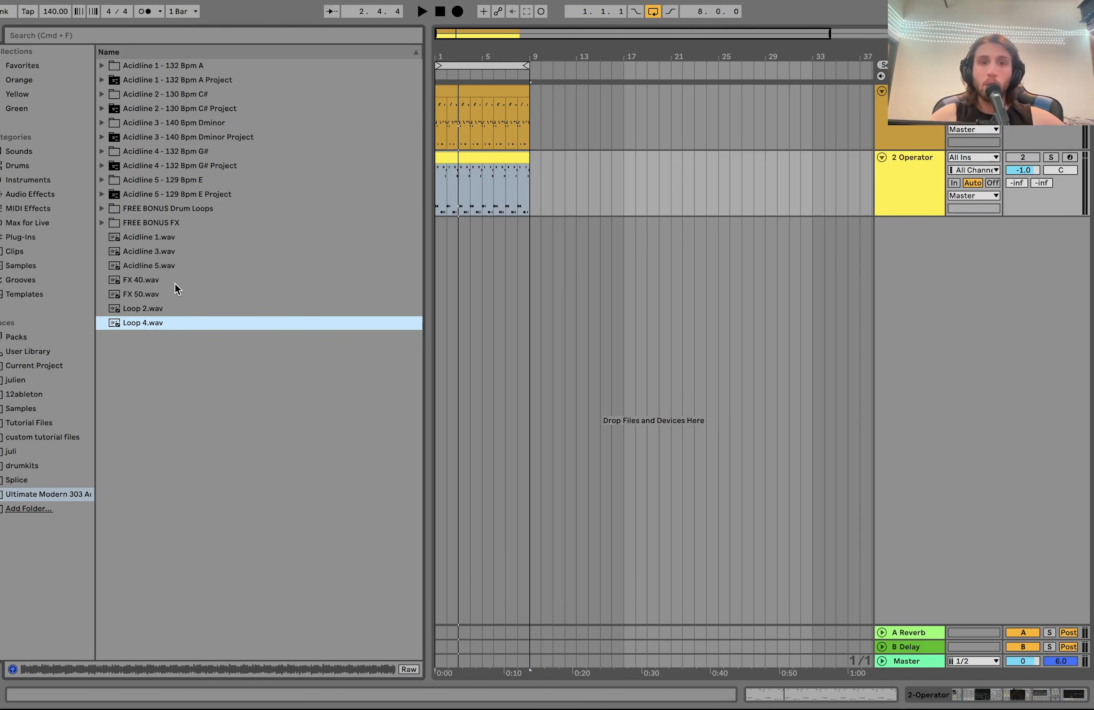
Play back the 303 track's clip briefly with the track's Operator, Delay and Amp devices shown
click(921, 127)
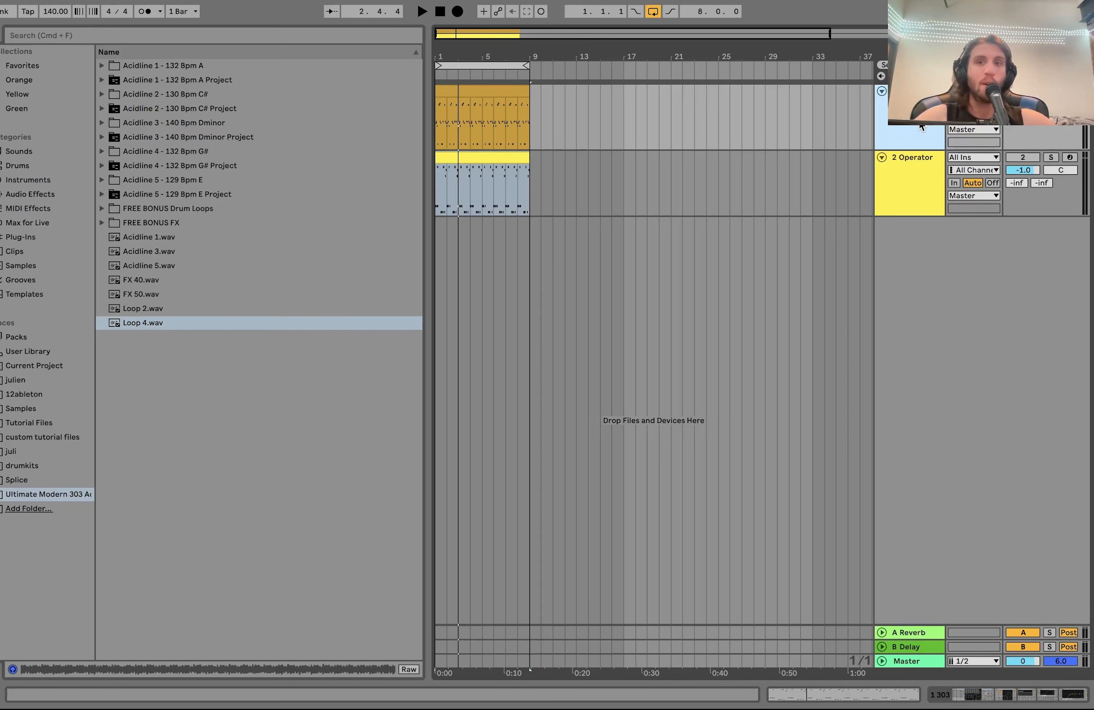
click(463, 107)
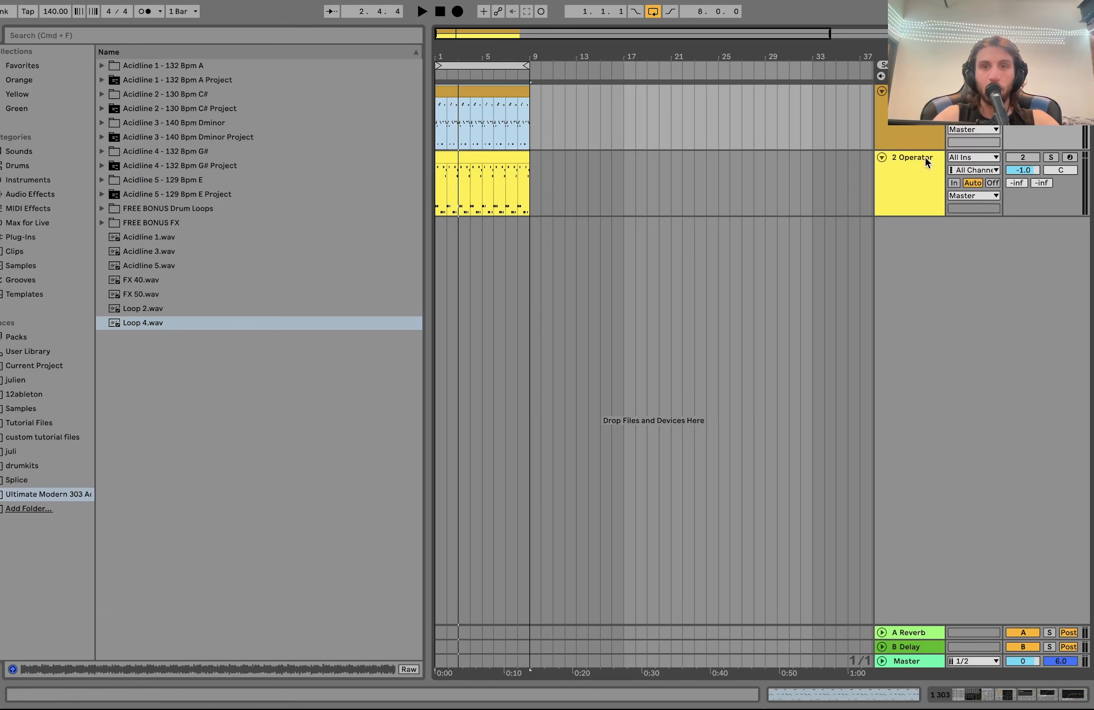
key(space)
click(909, 130)
double_click(909, 126)
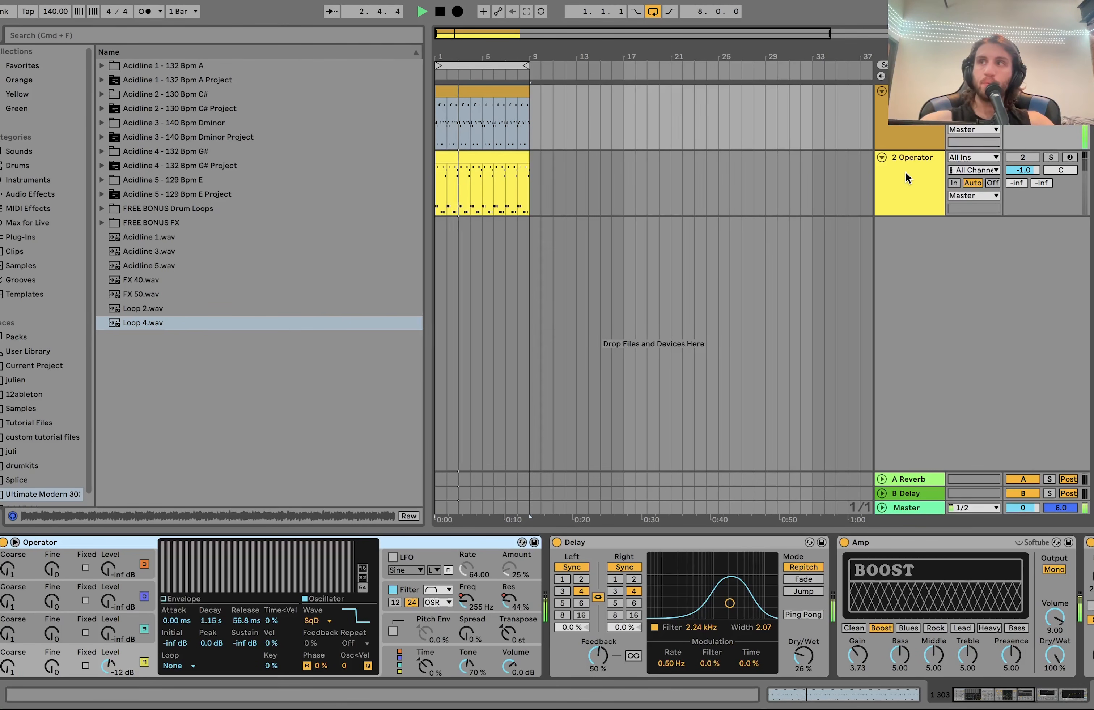
key(space)
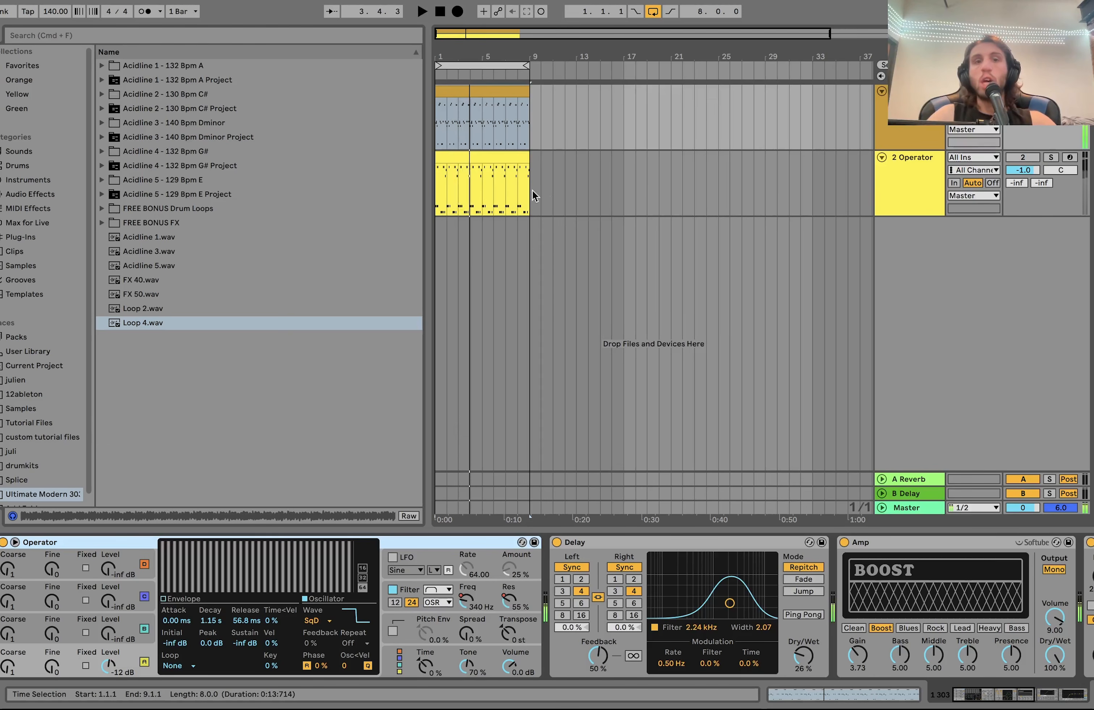
Open the 303 clip's notes, check them folded and unfolded, and audition the D1, E1 and F1 rows
double_click(455, 93)
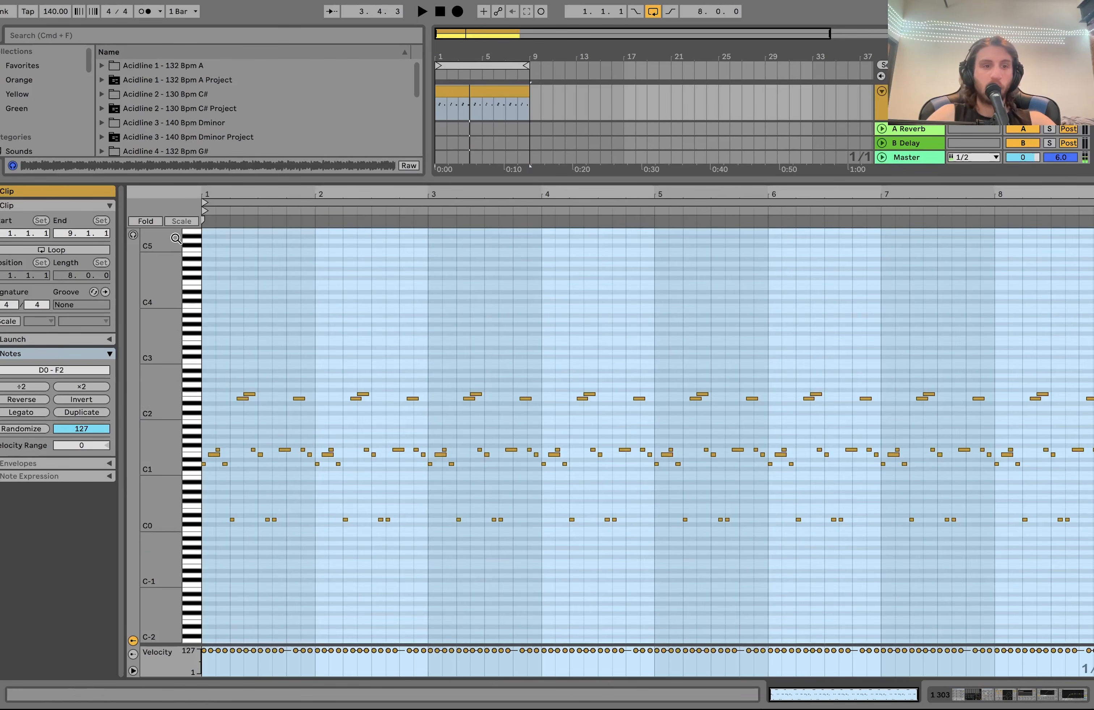
key(f)
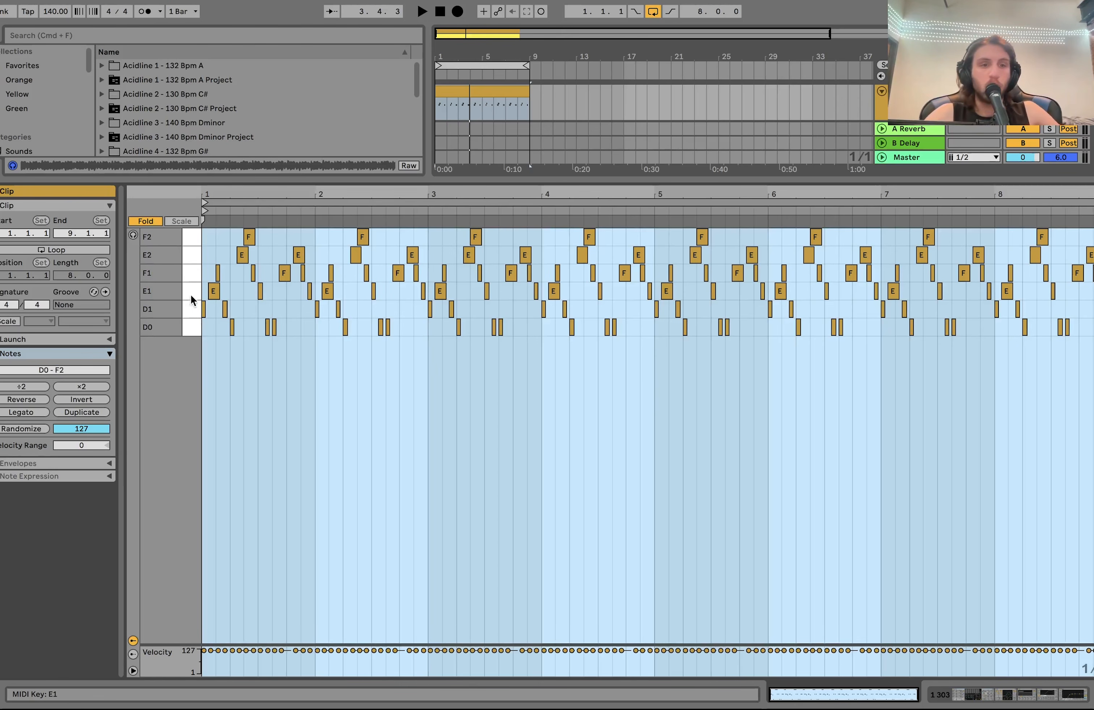
click(146, 222)
drag(157, 430, 169, 425)
click(196, 515)
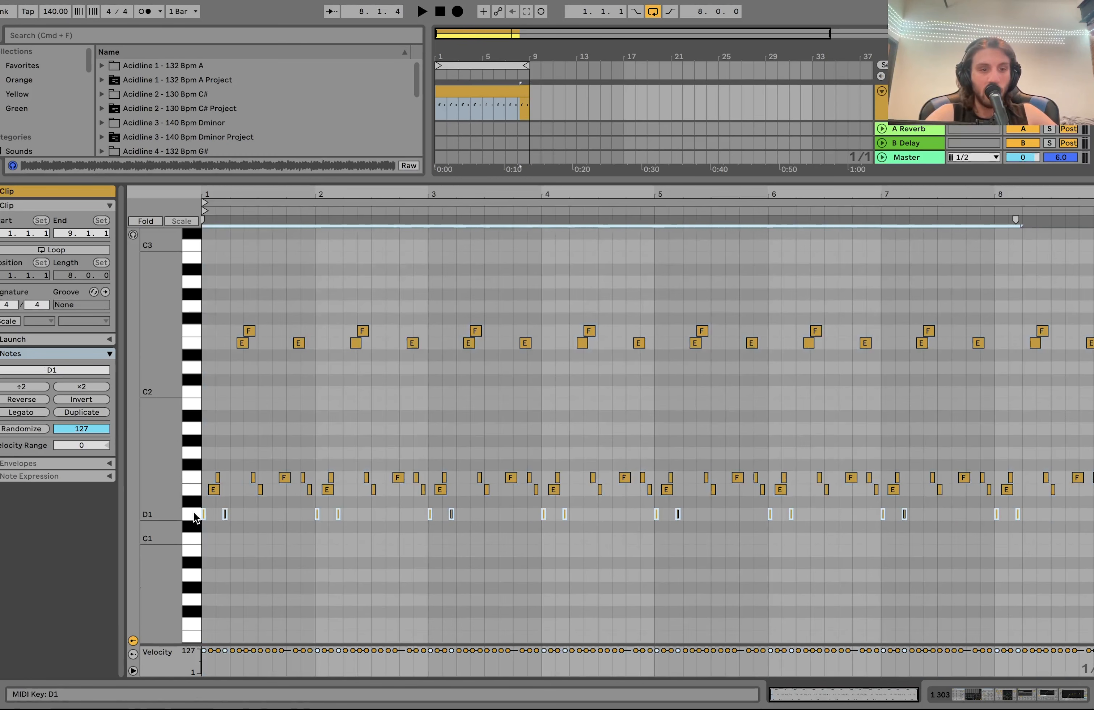
click(196, 490)
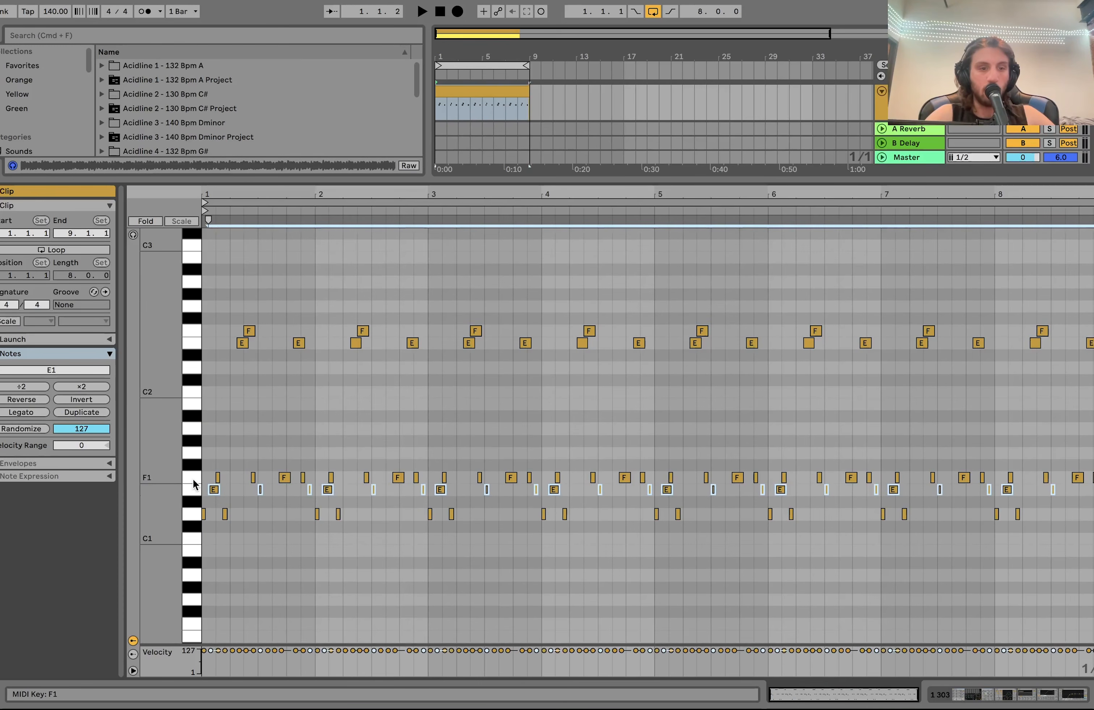
click(196, 479)
click(145, 222)
key(space)
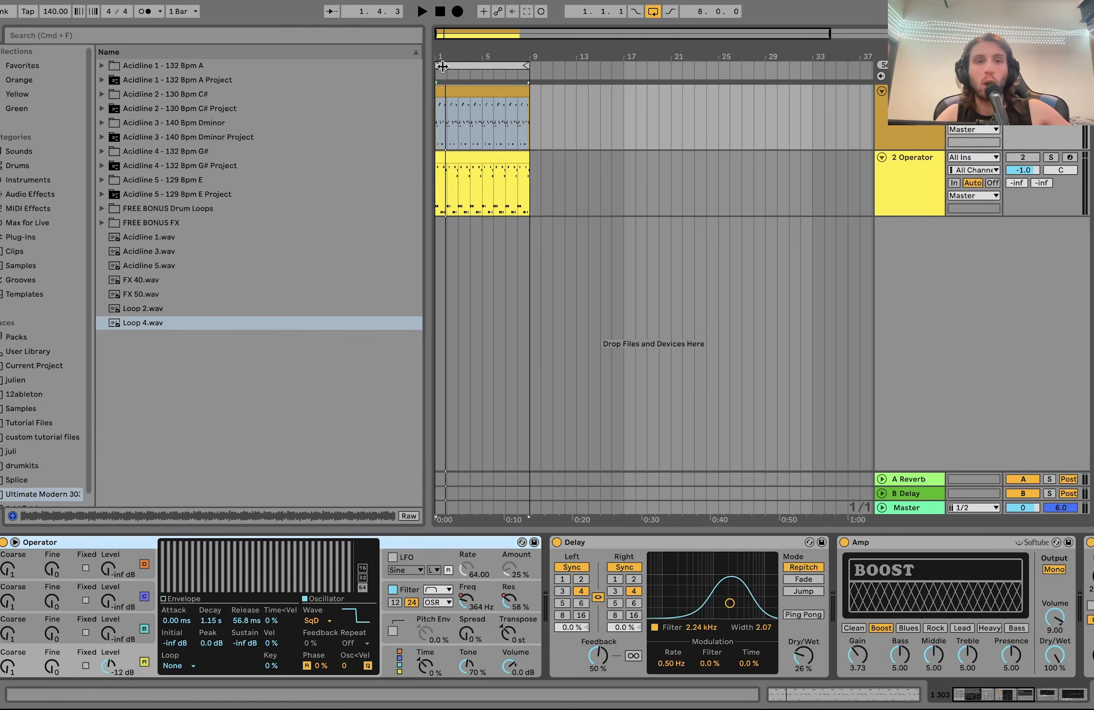
Group the 2 Operator track and keep the new group collapsed
drag(440, 57, 443, 184)
click(889, 173)
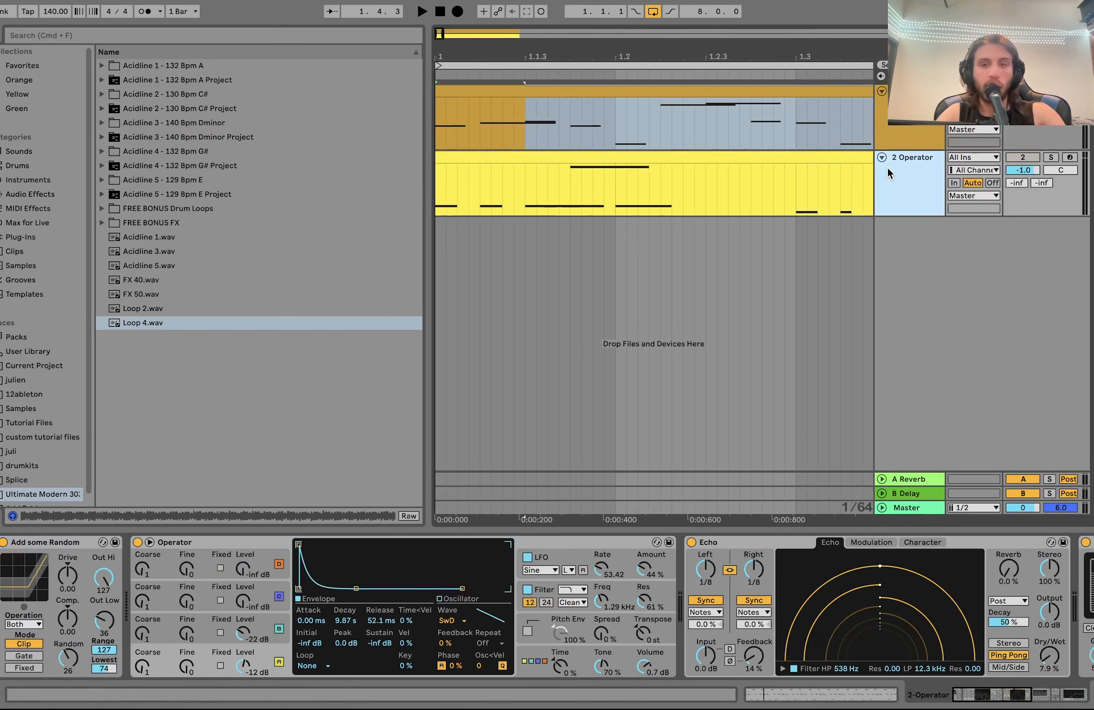
key(super+g)
click(878, 157)
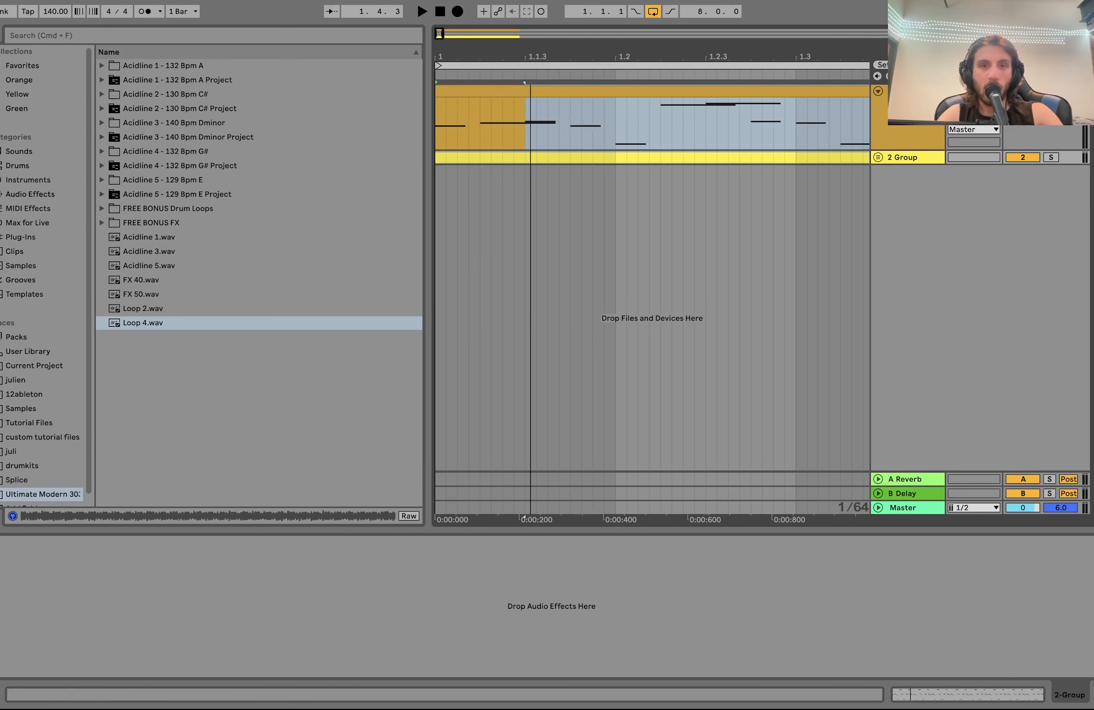
Split the 303 clip at 1.2 and 1.3 and name the two one-beat clips "call" and "response"
drag(486, 53, 487, 37)
click(526, 126)
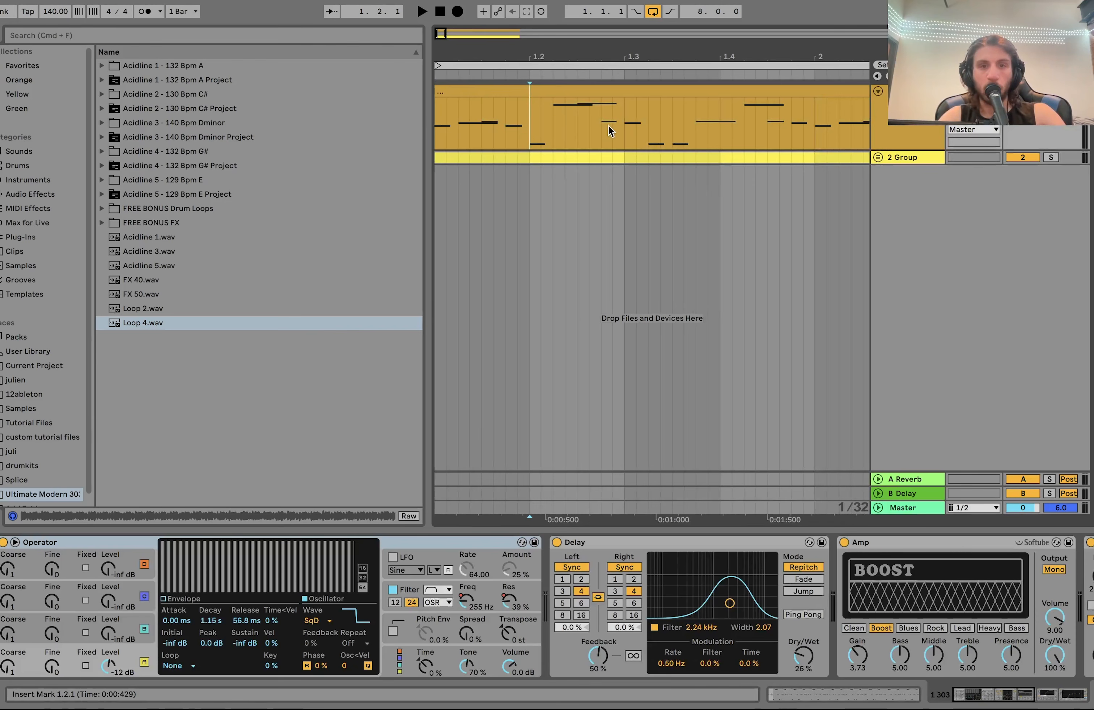
key(super+e)
click(491, 91)
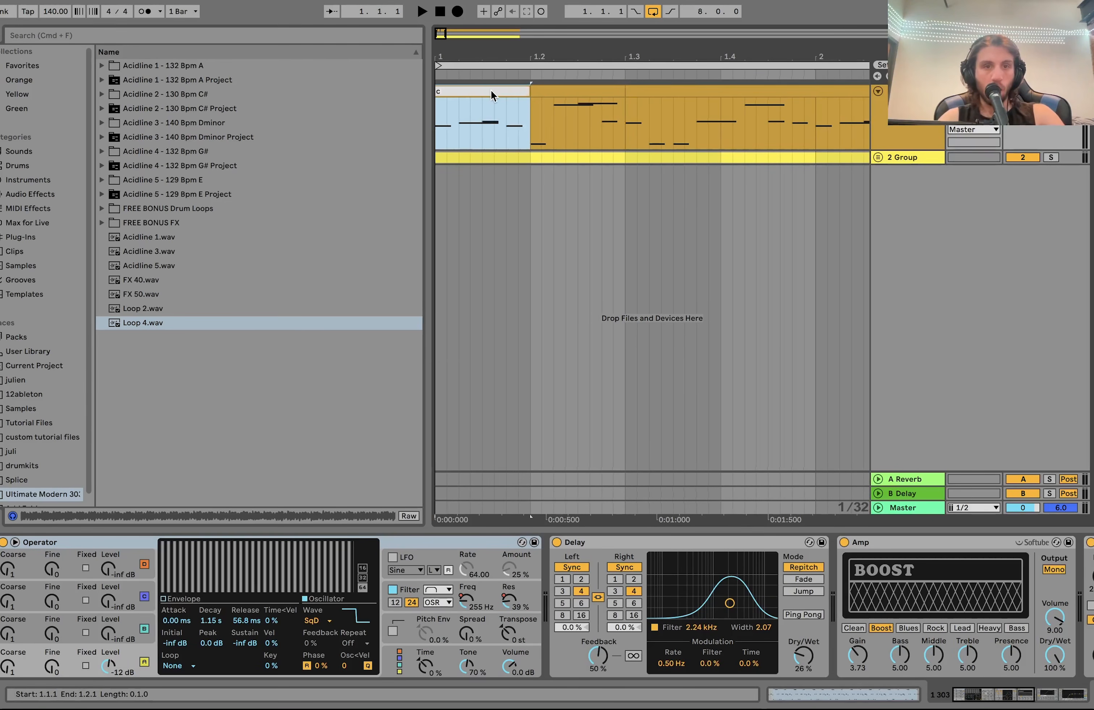
click(566, 90)
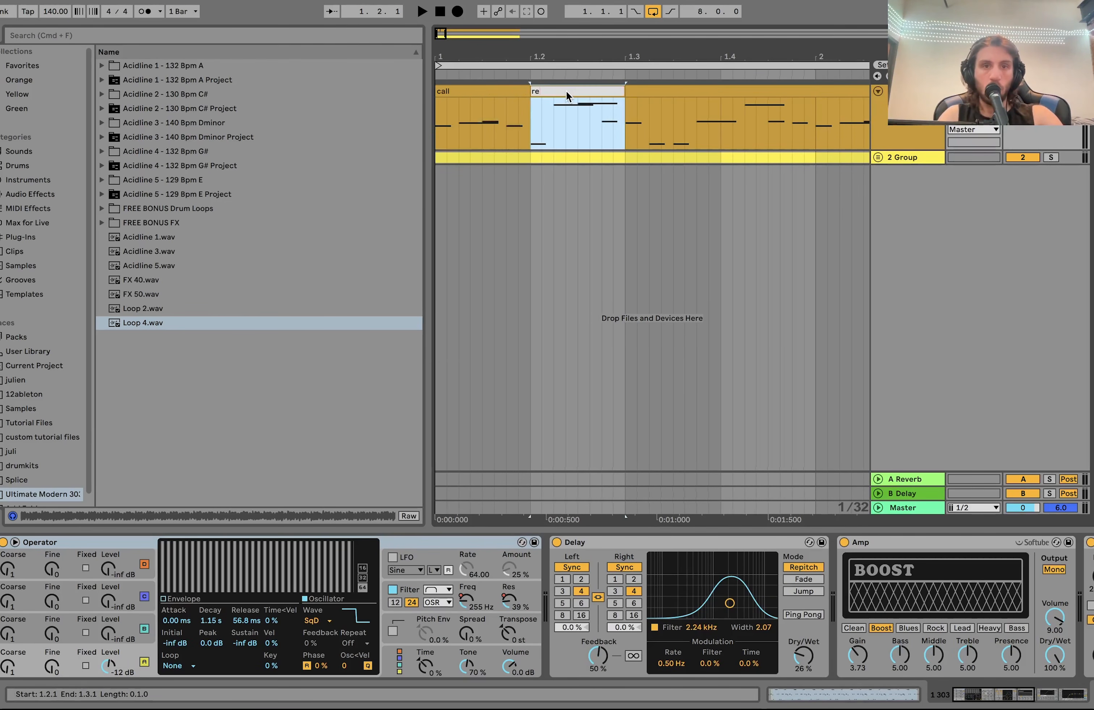
text(response)
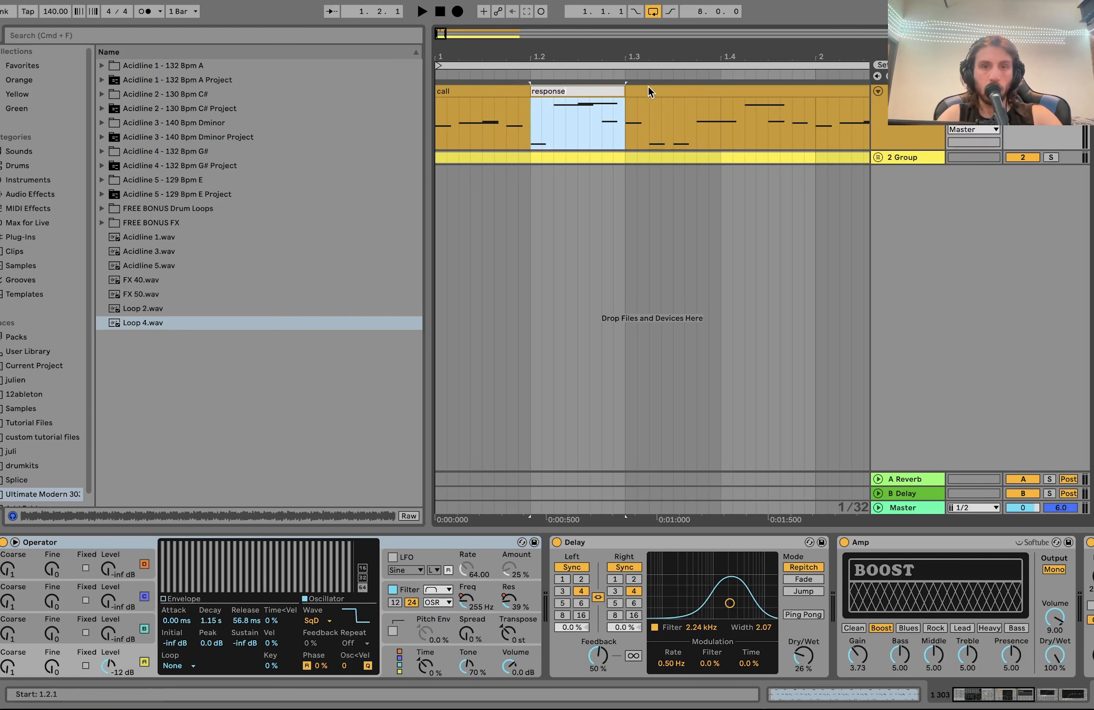
click(668, 106)
Move the "response" clip one beat later to 1.3 and play the call and response clips separately
click(585, 91)
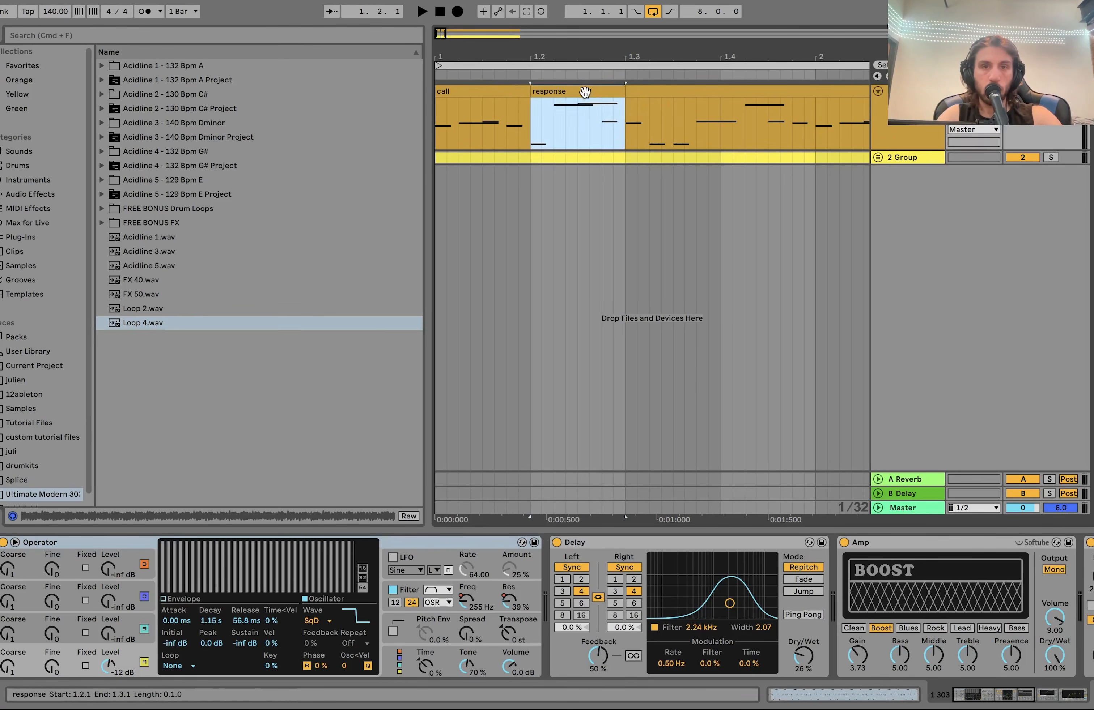
drag(585, 93, 661, 91)
click(497, 93)
key(space)
key(space)
click(458, 90)
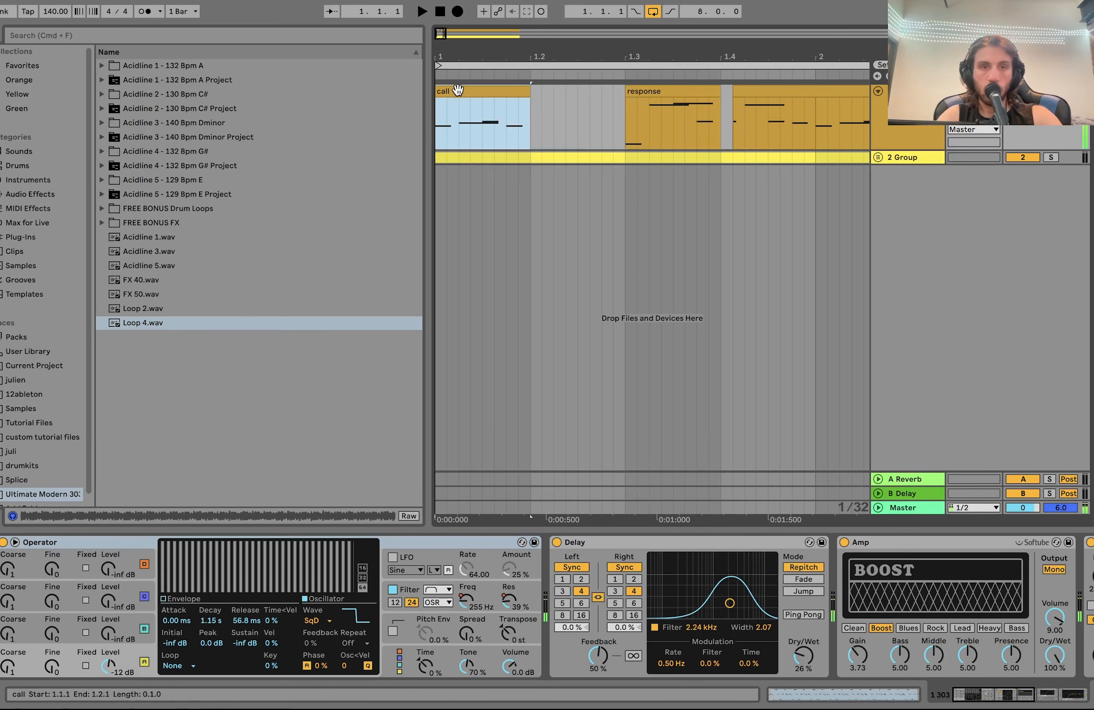
key(space)
key(space)
click(659, 86)
key(space)
key(space)
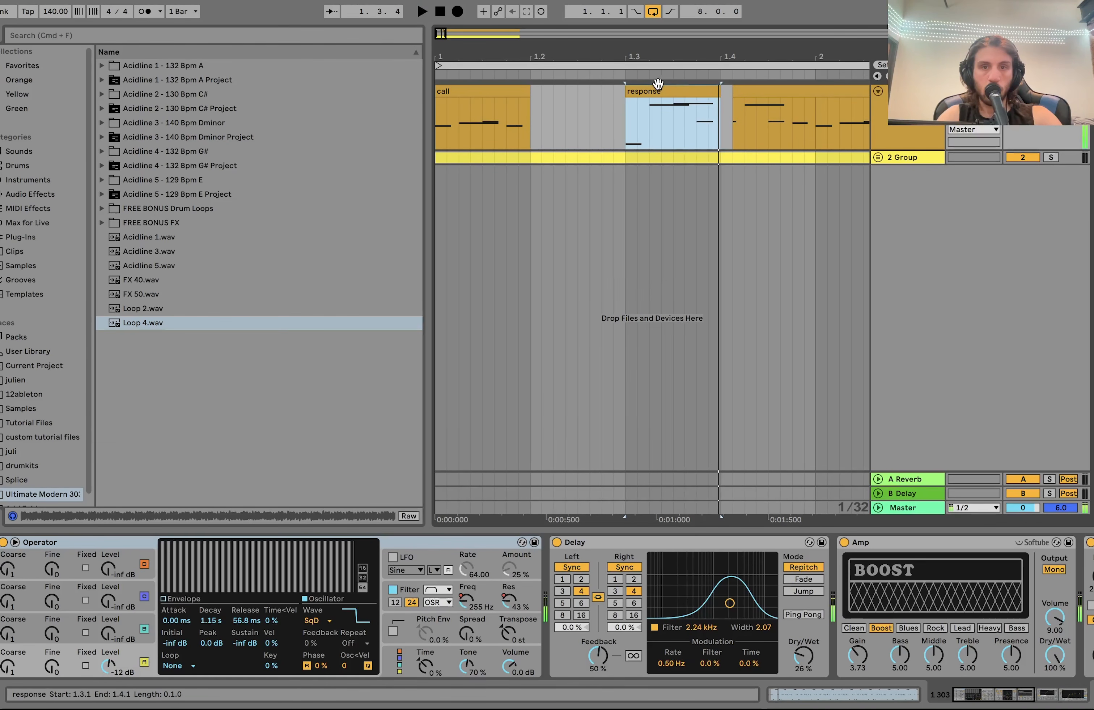
click(500, 91)
key(space)
key(space)
Undo the clip move, the call and response names and the splits on the 303 track
key(super+z)
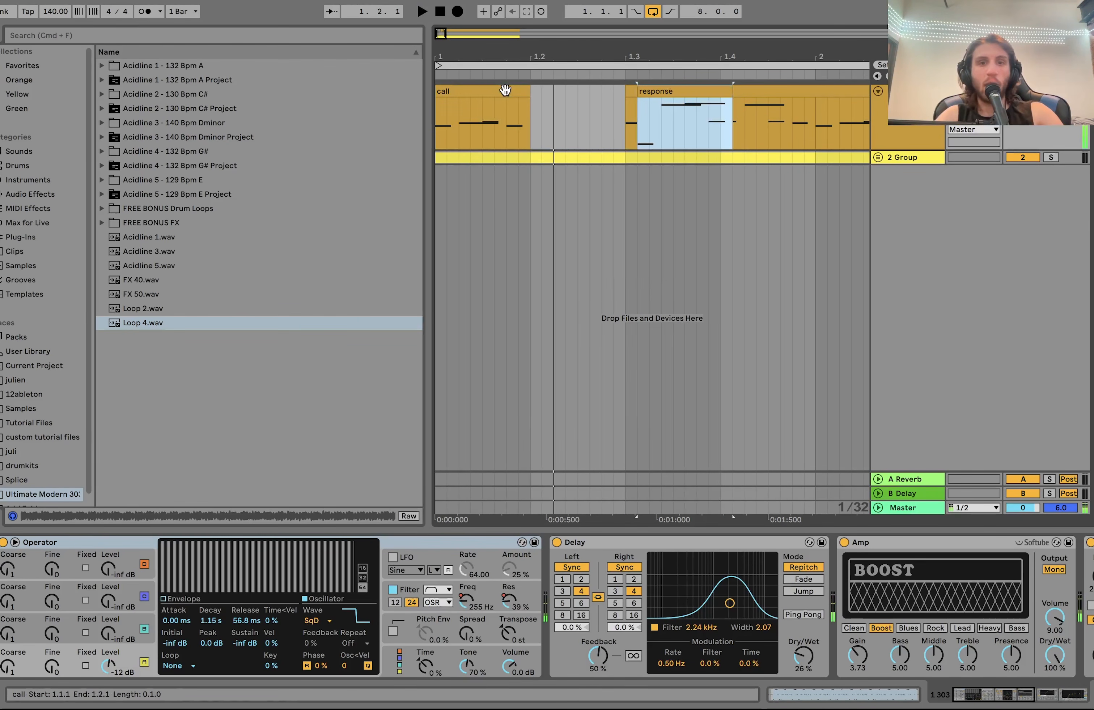
key(super+z)
key(super+z)
key(super+z)
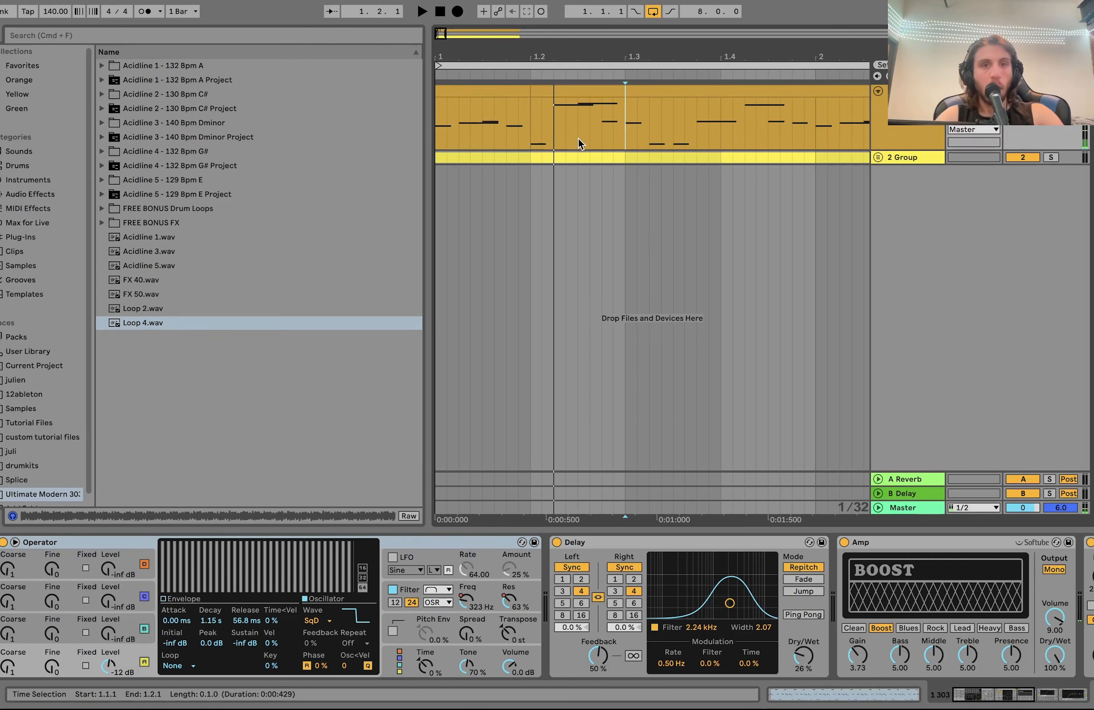
Split the 303 clip at 1.3 and 2, naming the first two-beat clip "call" and the second "response"
click(623, 124)
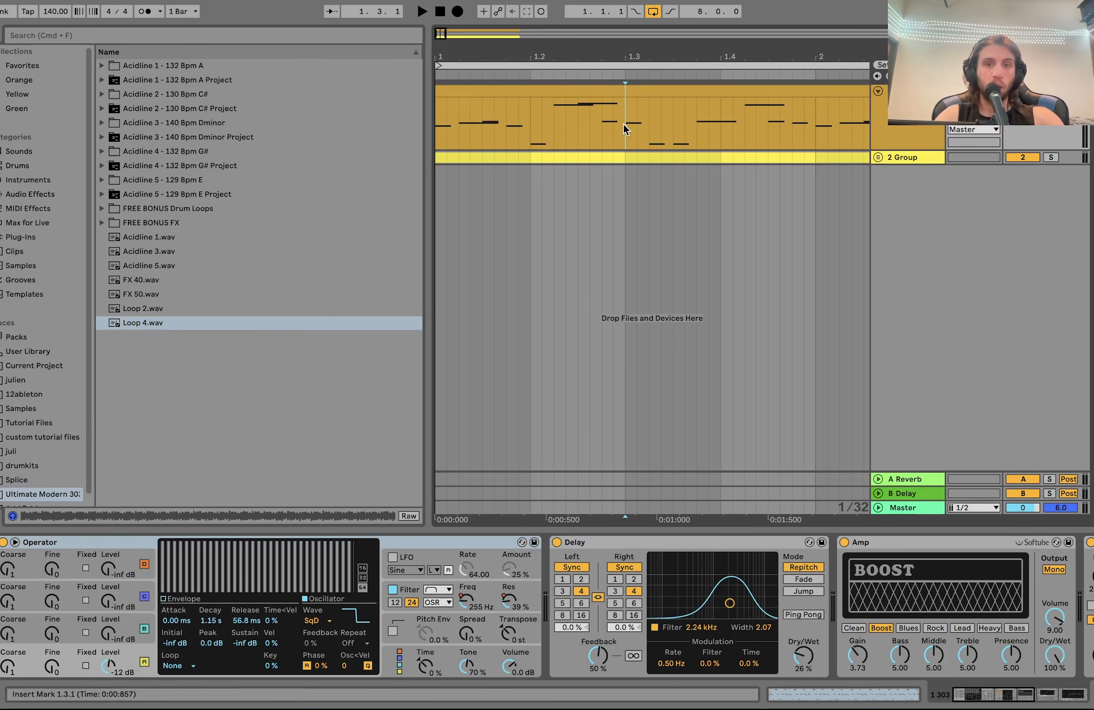
key(super+e)
click(812, 124)
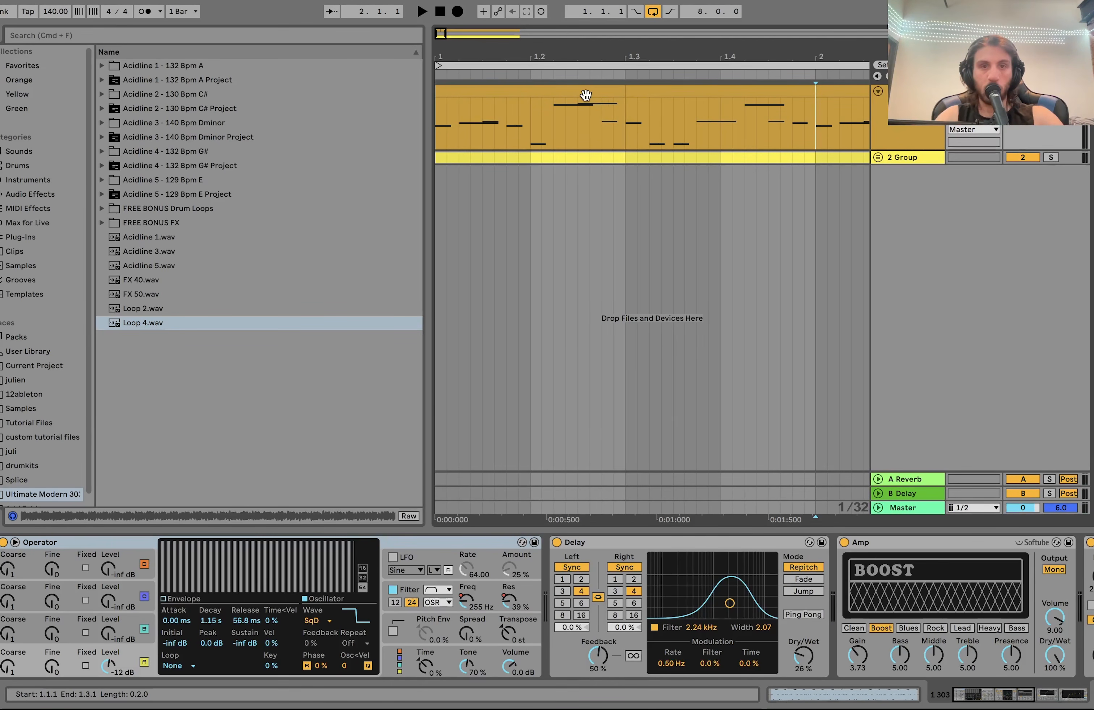
click(585, 93)
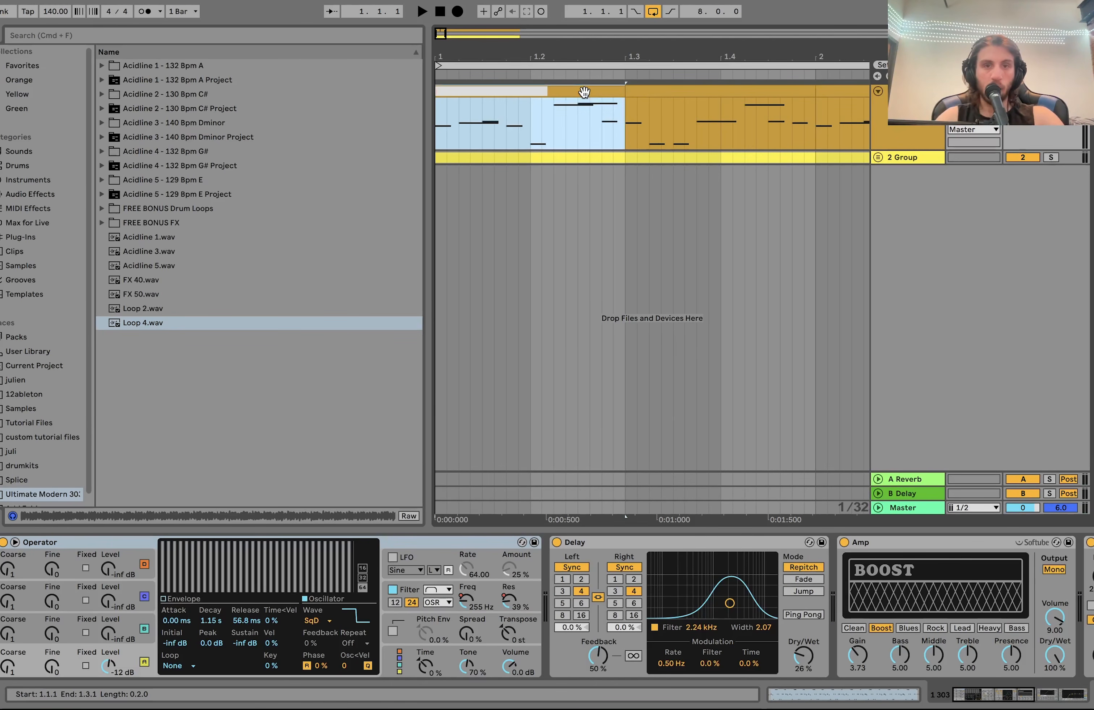
click(663, 86)
text(response)
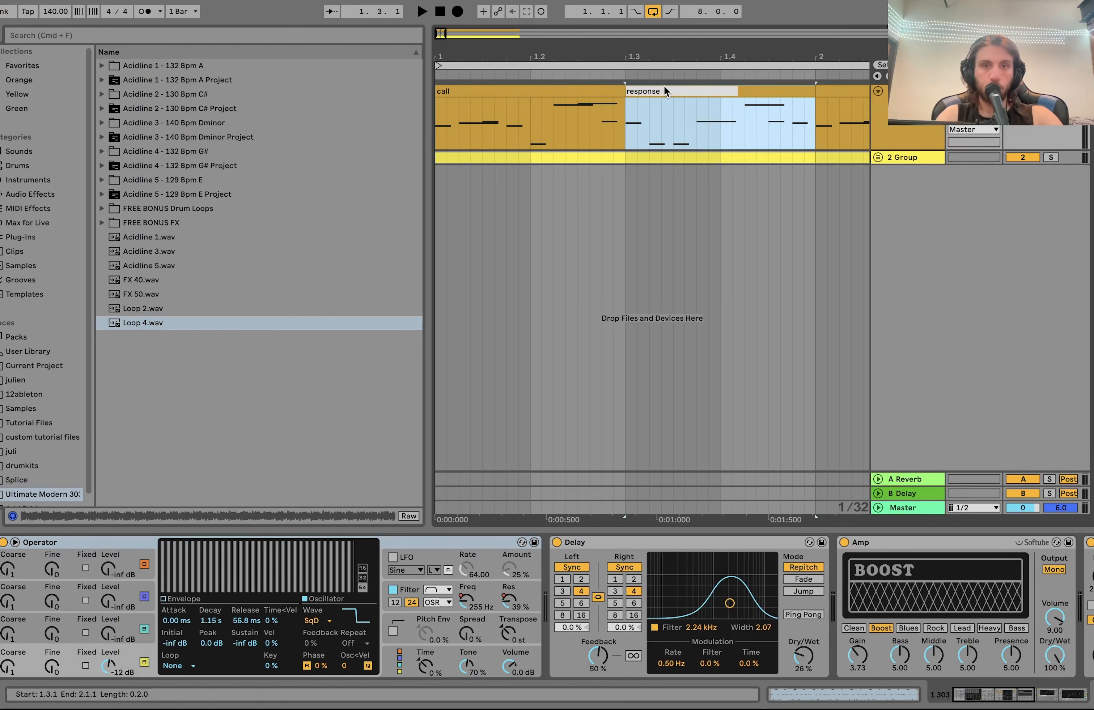
Move the two-beat "response" clip later to 1.4.3 and play the call and response clips separately
key(Return)
scroll(664, 87, down, 5)
drag(512, 86, 554, 87)
click(477, 92)
key(space)
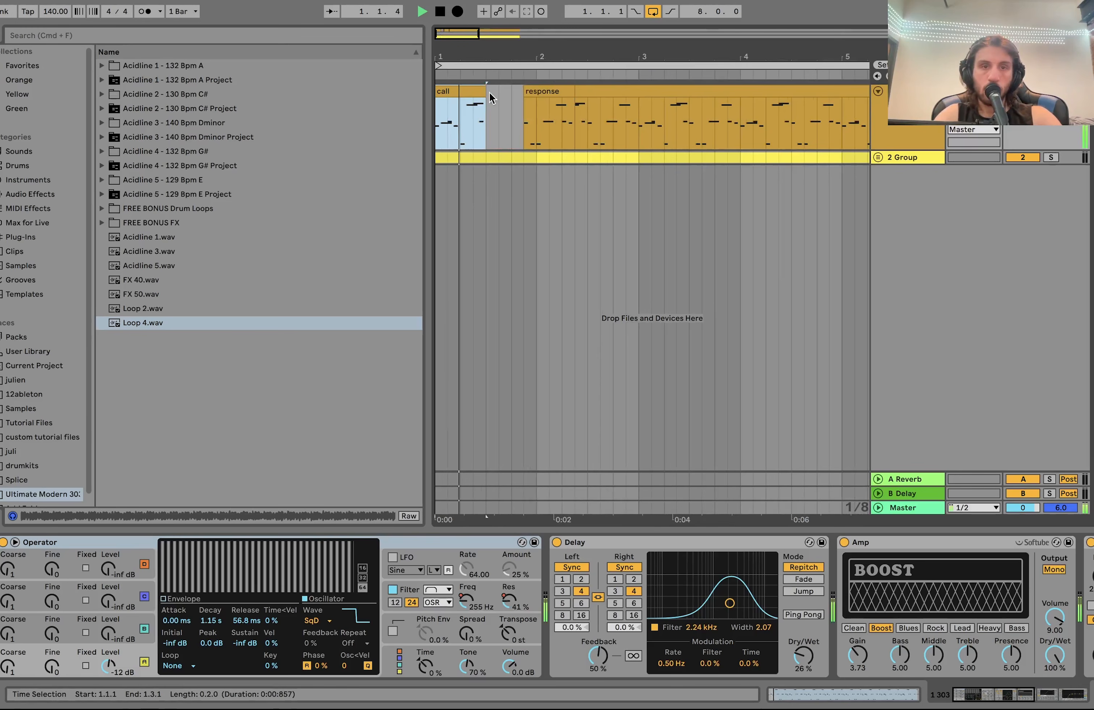
click(541, 90)
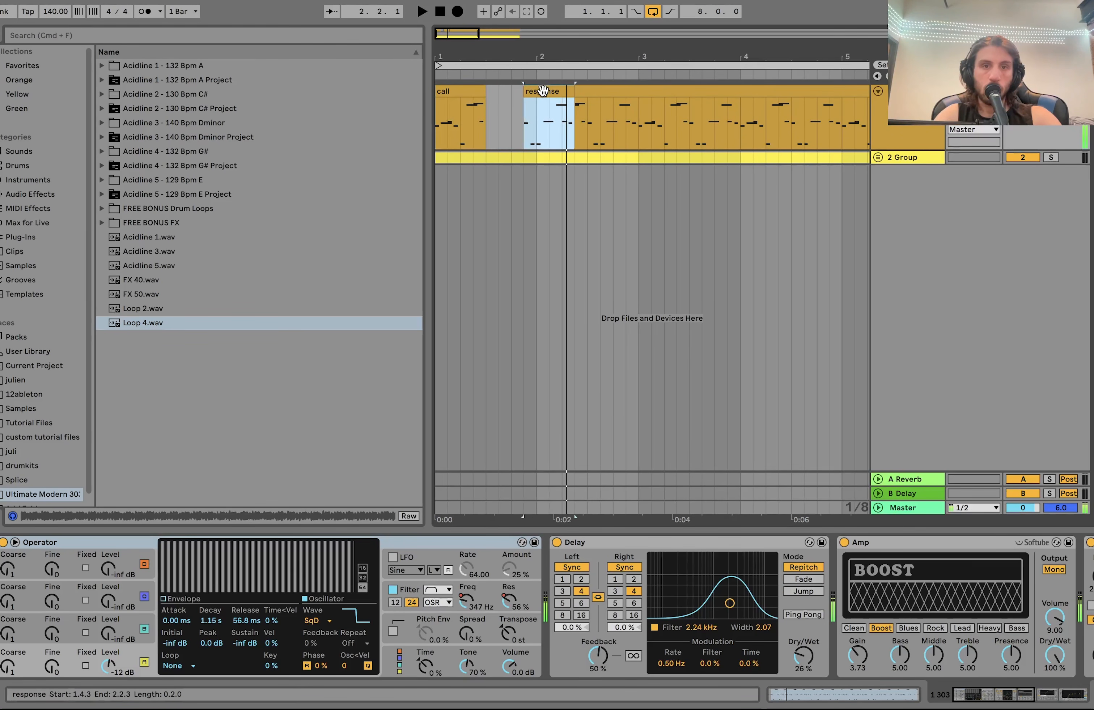
key(space)
Replay the separated "call" and "response" clips in turn to compare how they answer each other
click(478, 92)
key(space)
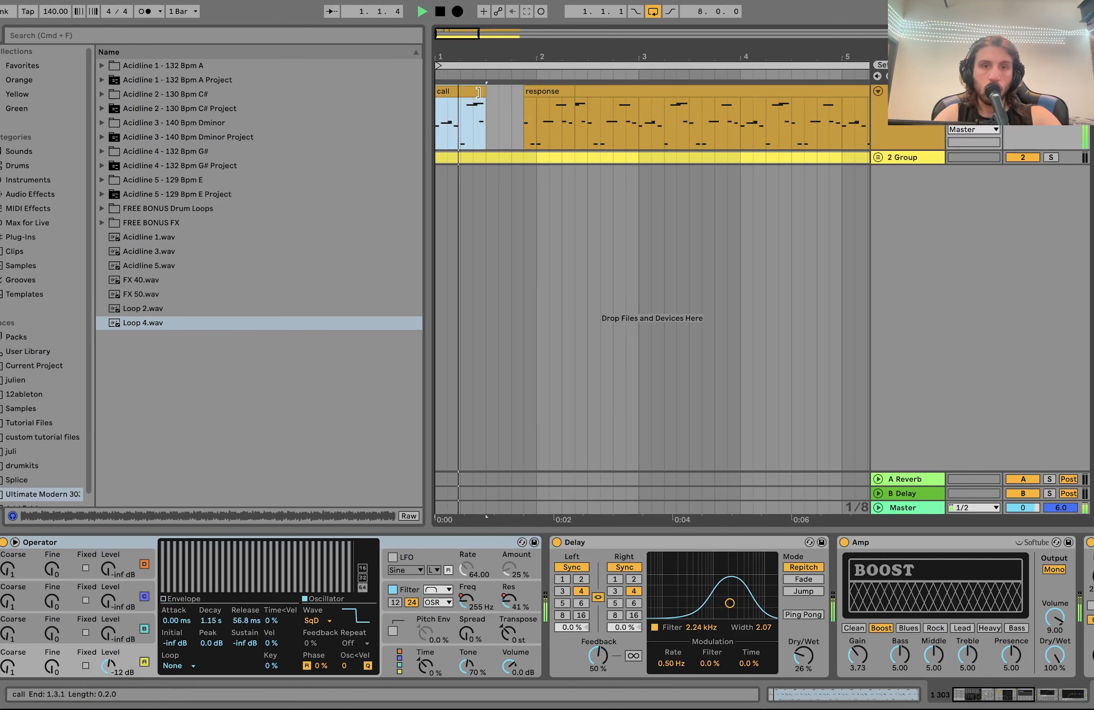
click(555, 87)
key(space)
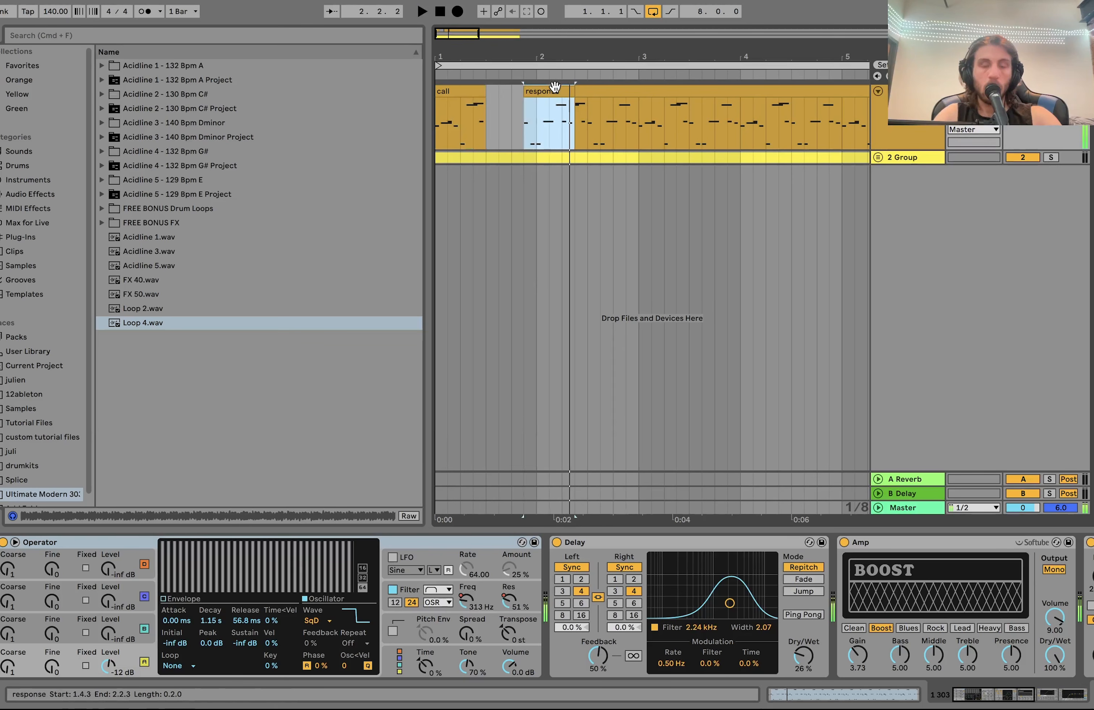
click(466, 93)
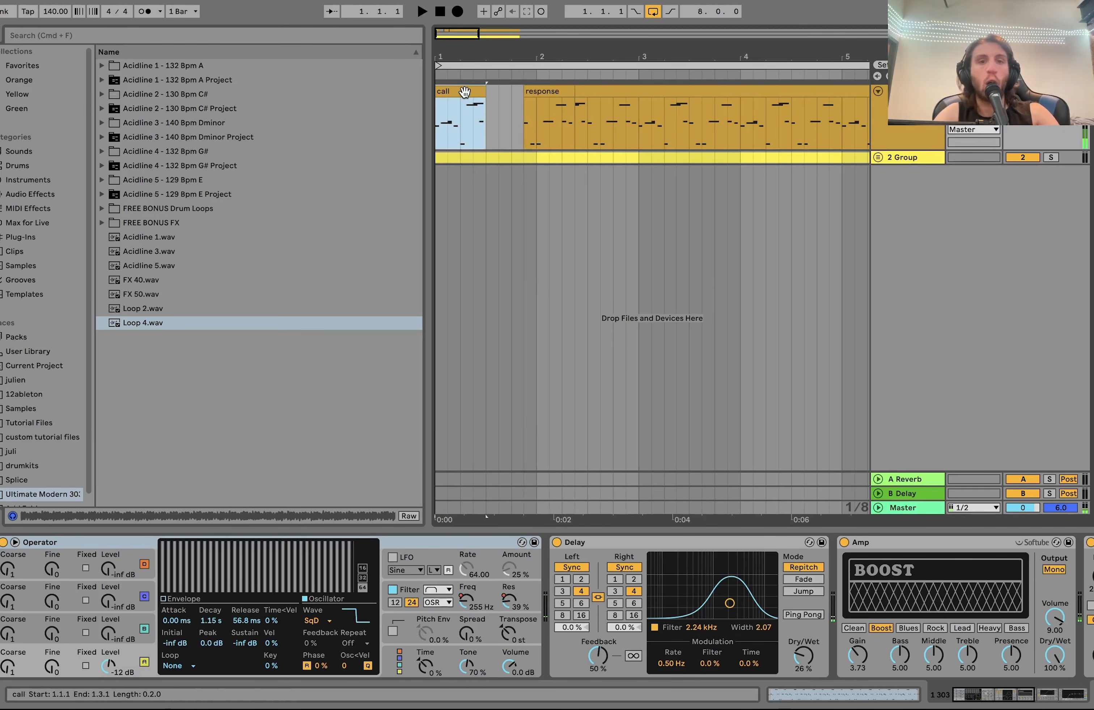
key(space)
key(space)
click(539, 94)
key(space)
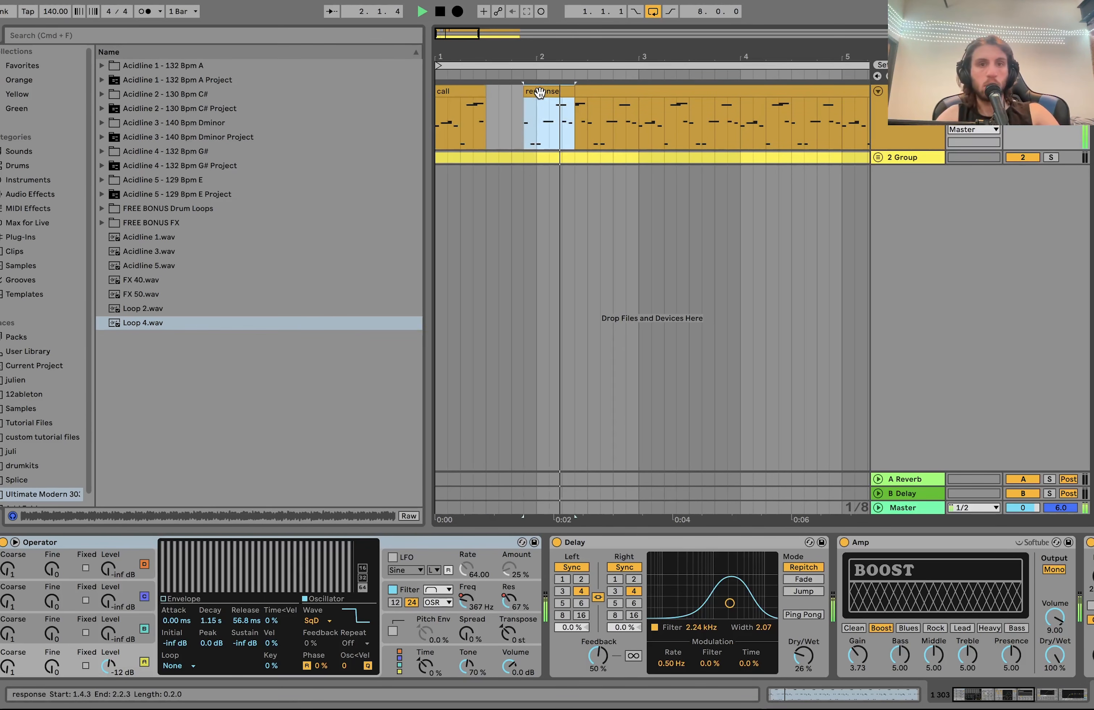
key(space)
Undo the two-beat response clip's move and both clip names to restore the continuous 303 clip
key(super+z)
key(super+z)
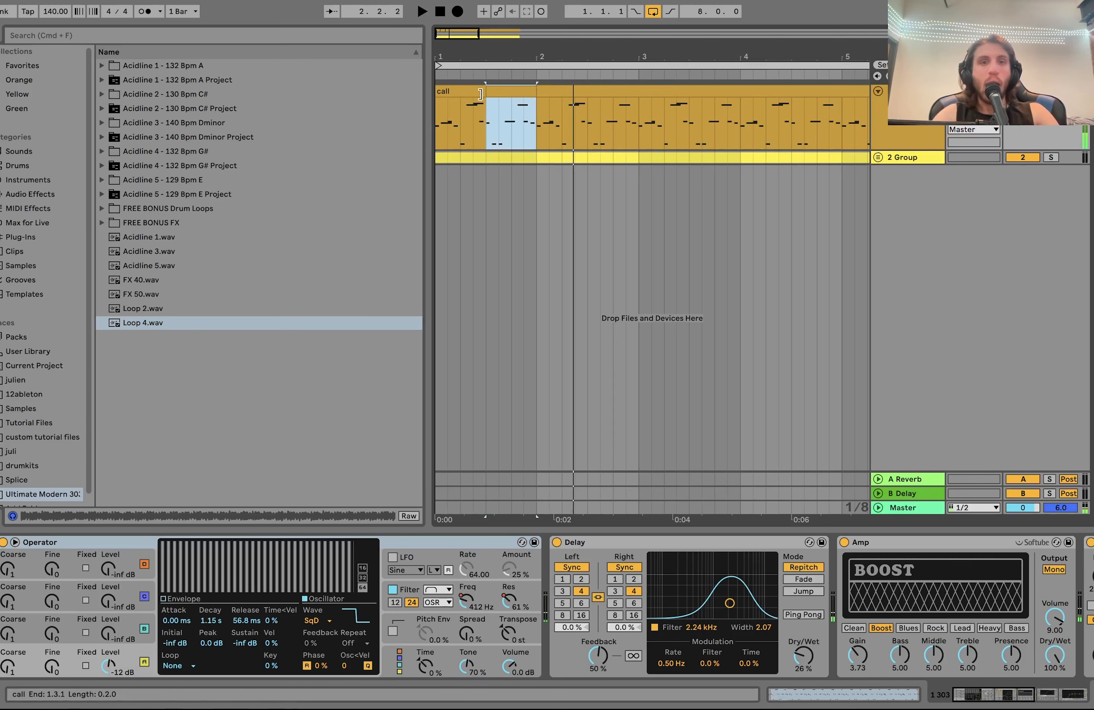
click(475, 93)
key(super+z)
scroll(464, 116, up, 10)
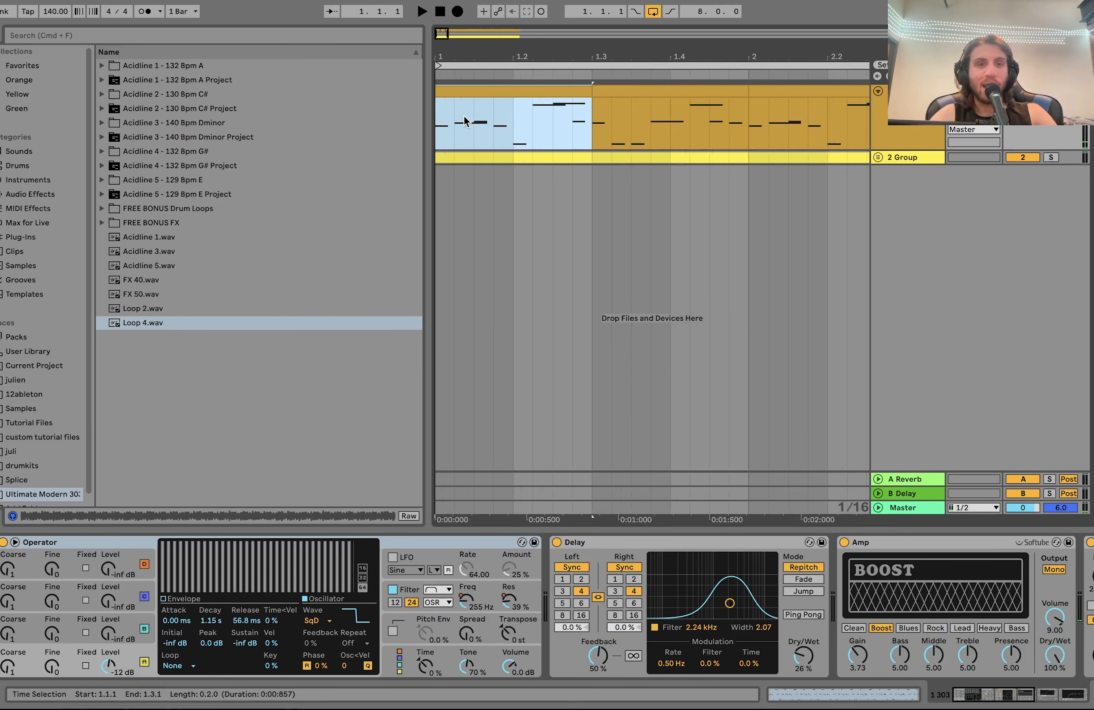
Split the 303 clip at 1.1.3, move the second half-beat section to 1.2 and delete the leftover notes before 1.3
click(475, 119)
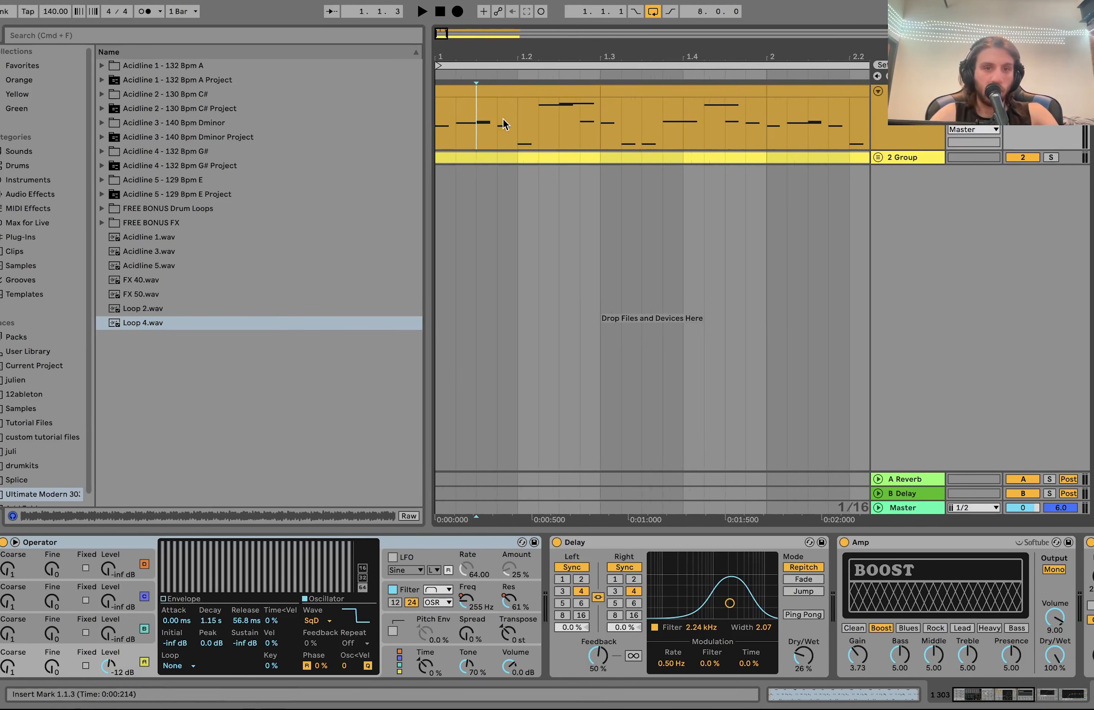
drag(503, 119, 537, 93)
click(573, 92)
key(Delete)
Name the first half-beat clip "call" and the half-beat clip at 1.2 "response", and play them
click(448, 88)
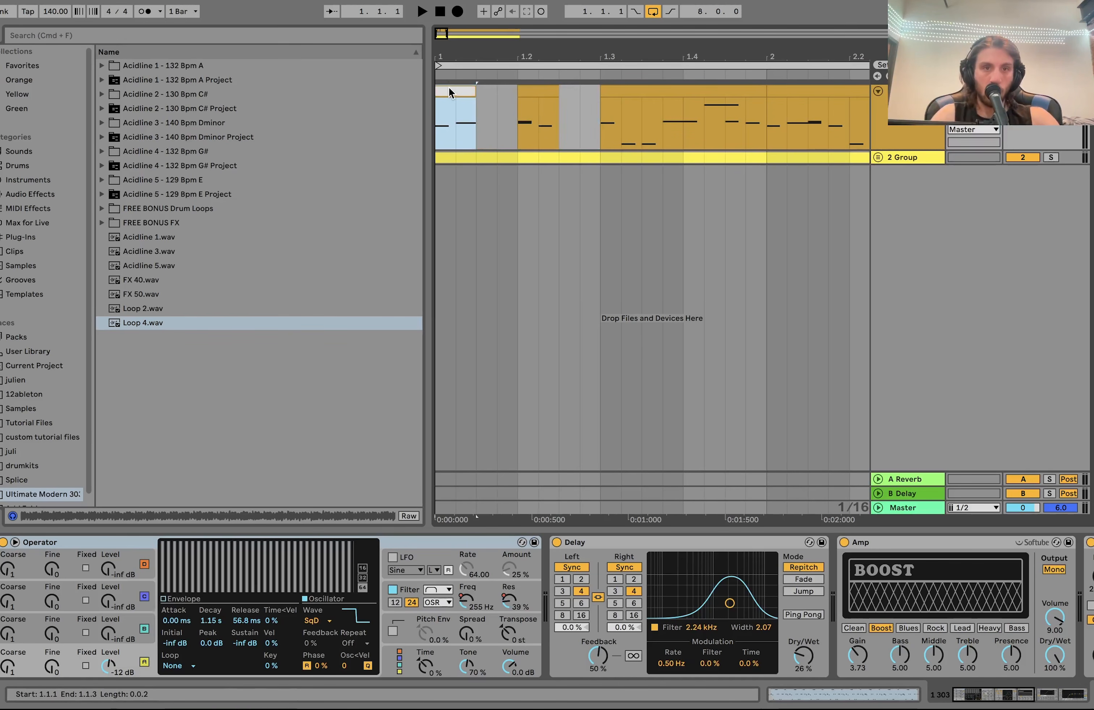
click(528, 92)
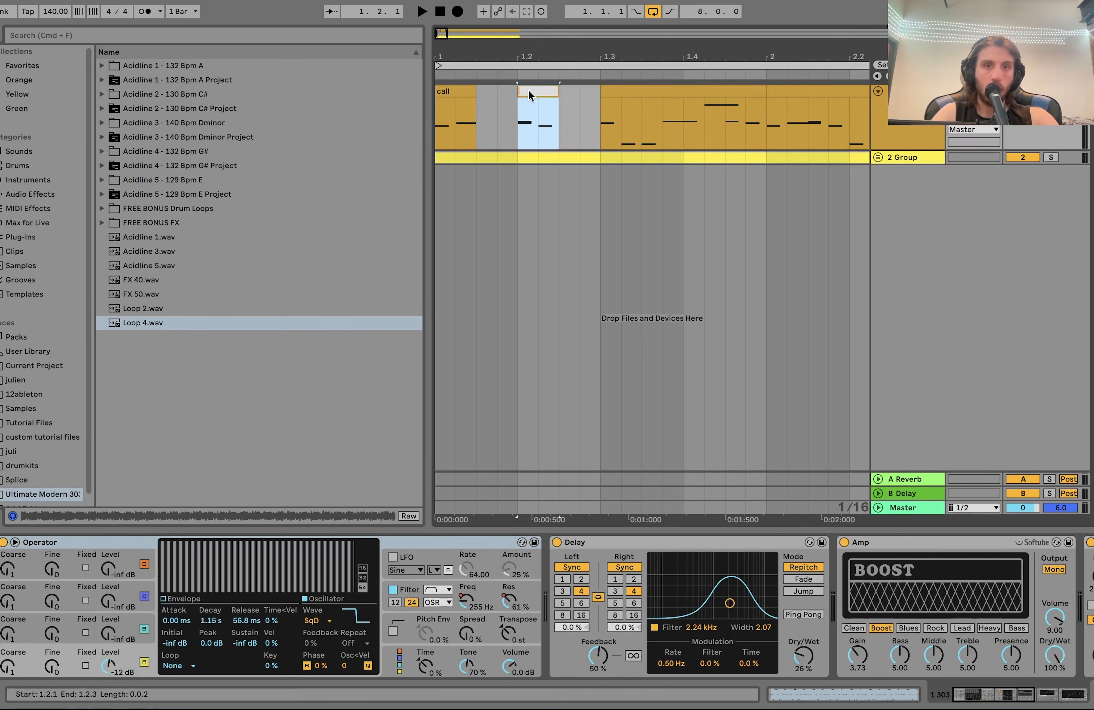
text(response)
key(Return)
click(456, 90)
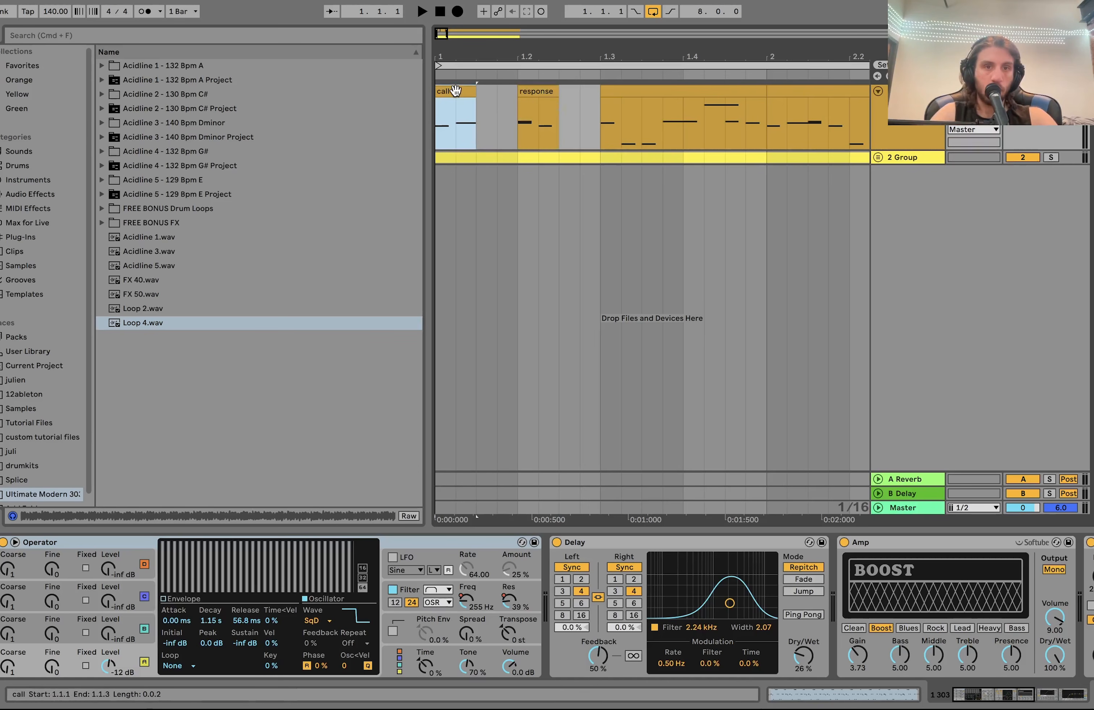
key(space)
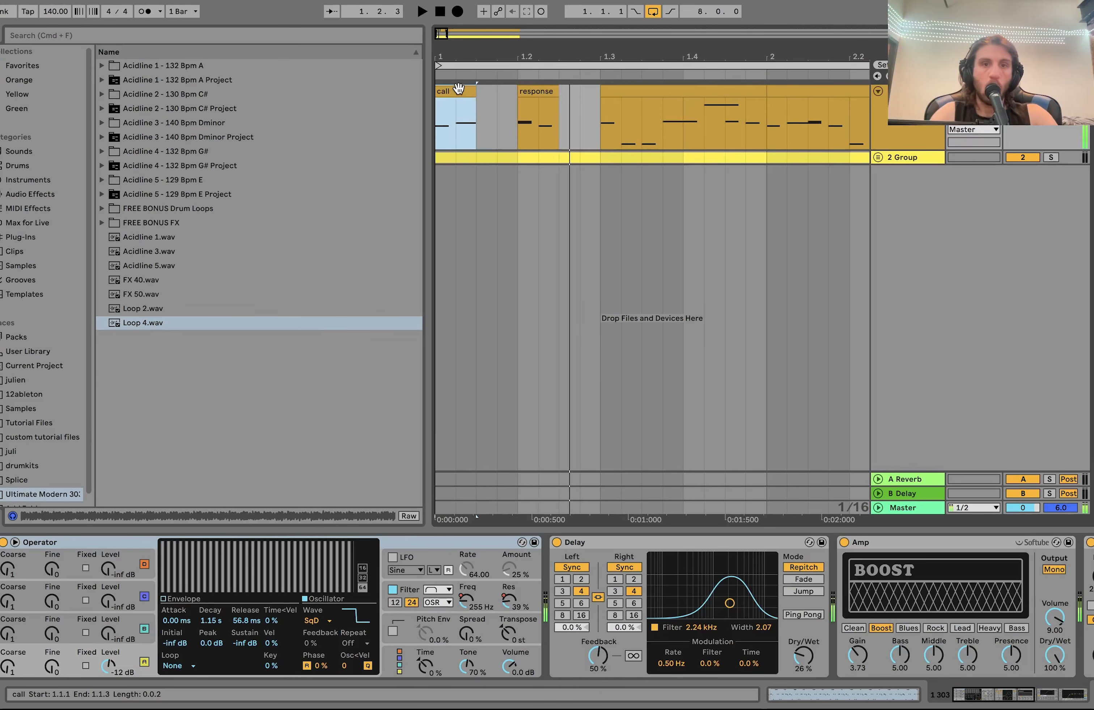
Undo the half-beat clips' names, deletion, move and splits on the 303 track
key(super+z)
key(super+z)
key(super+z)
key(super+z)
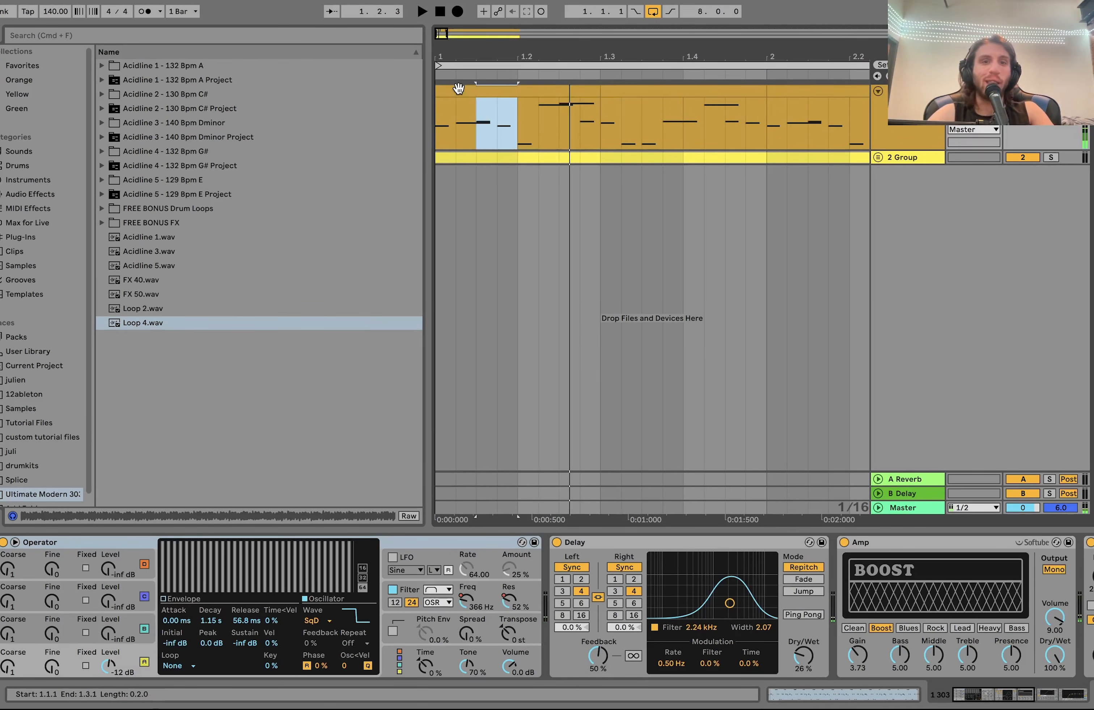
key(super+z)
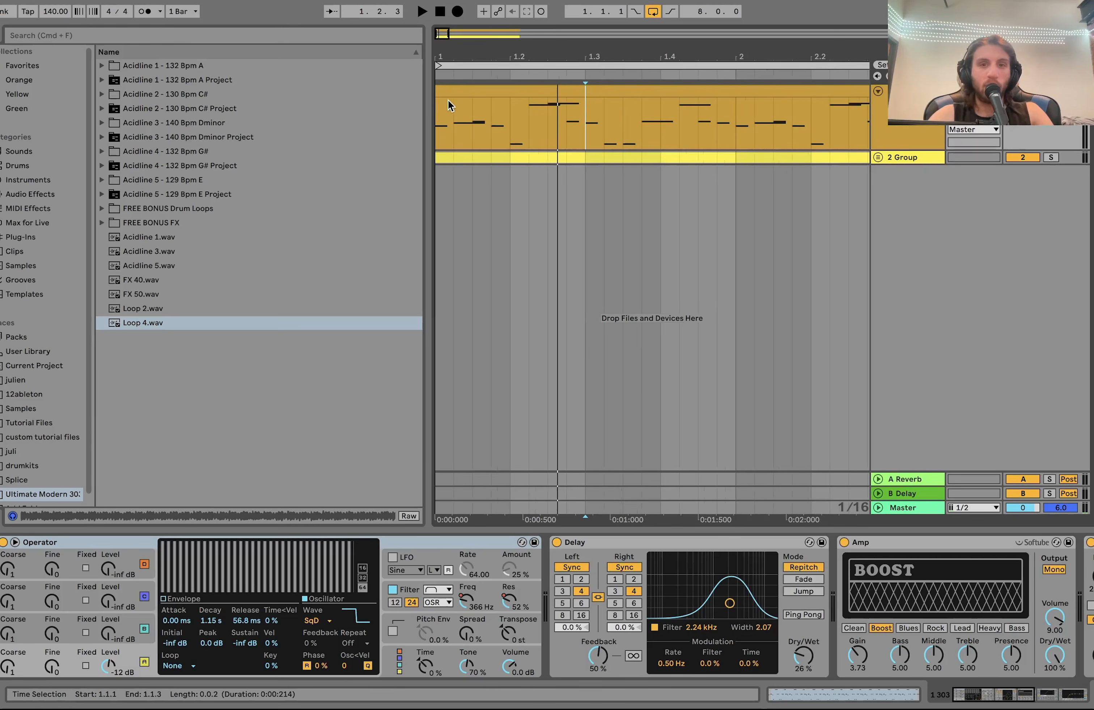
Select the whole eight-bar 303 clip and its track
click(496, 129)
key(minus)
click(485, 86)
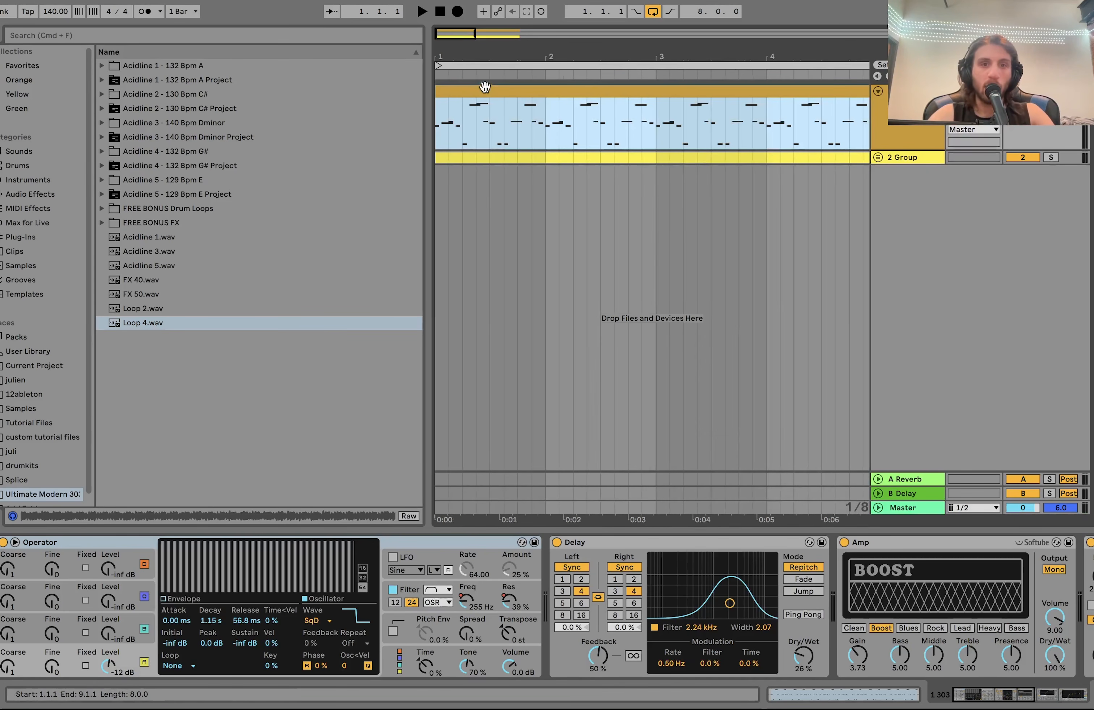
key(minus)
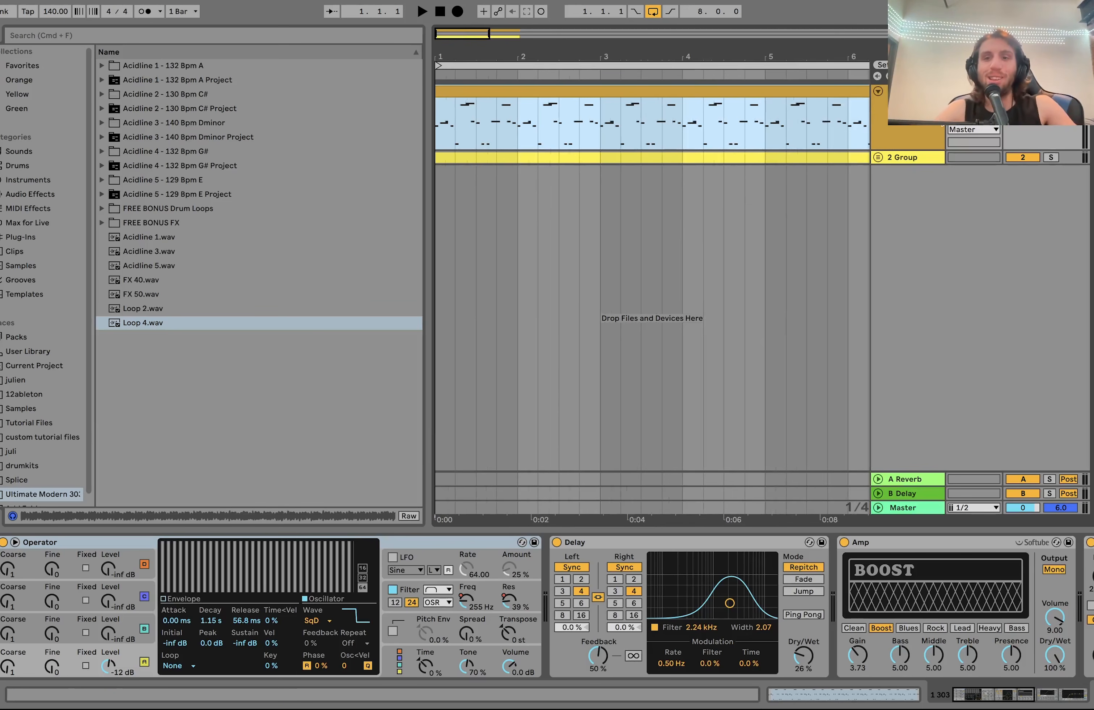
click(921, 127)
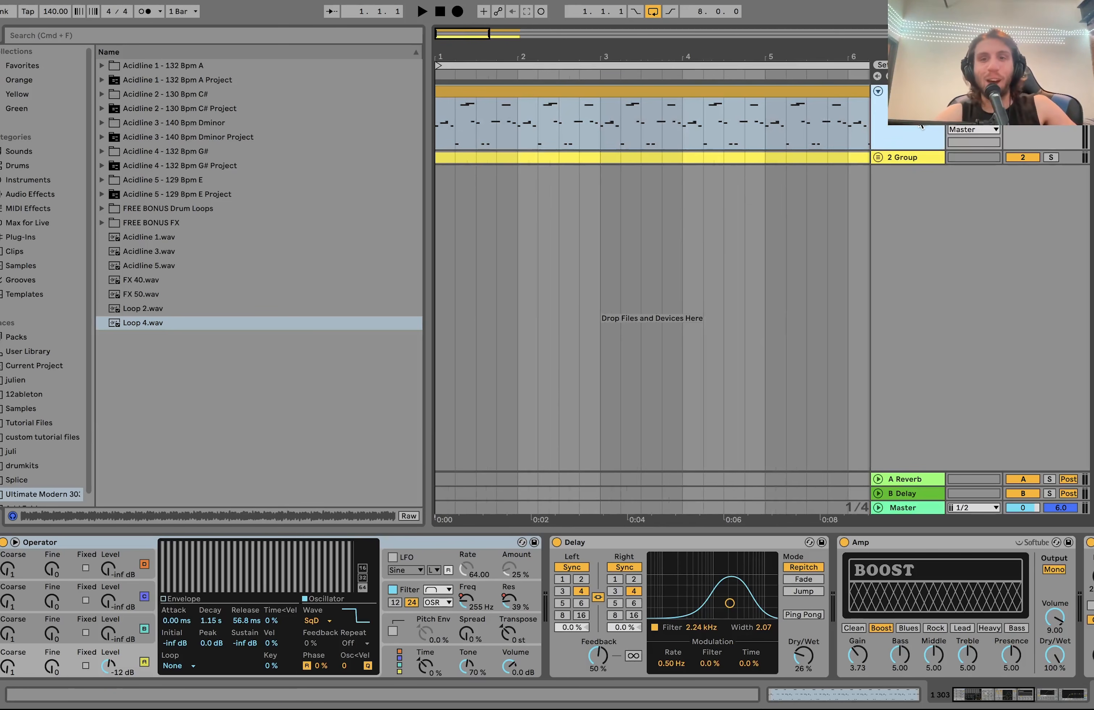
Display the amplitude envelope of Operator's oscillator A and play the first bar of the 303 line
click(130, 657)
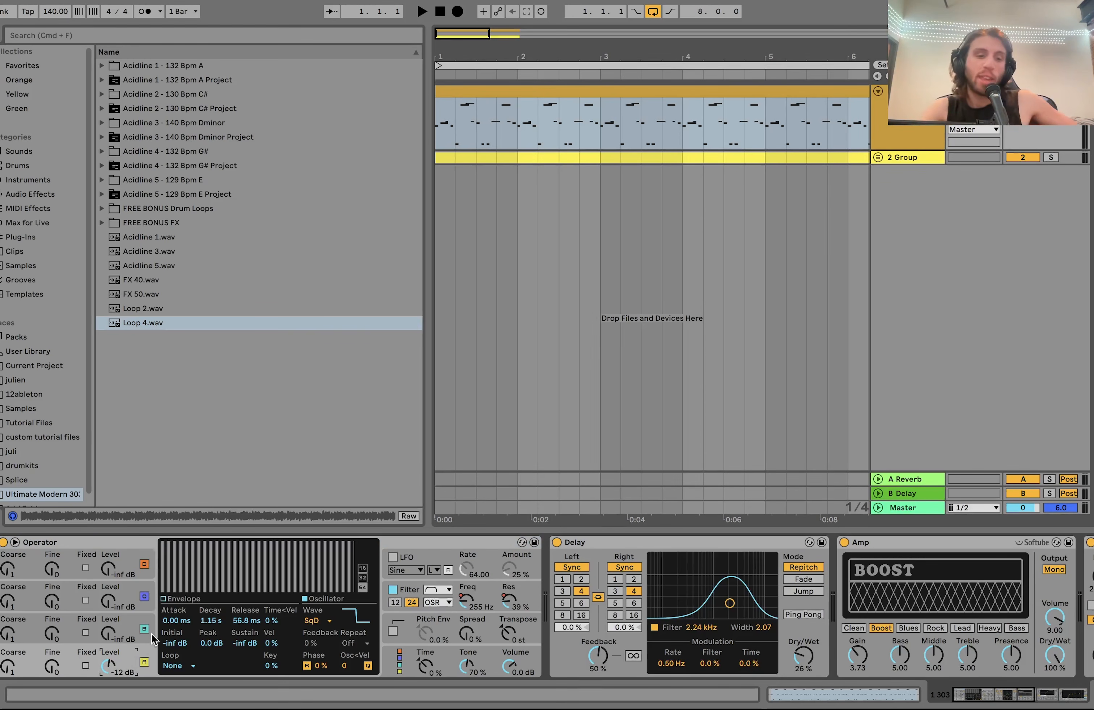
click(173, 599)
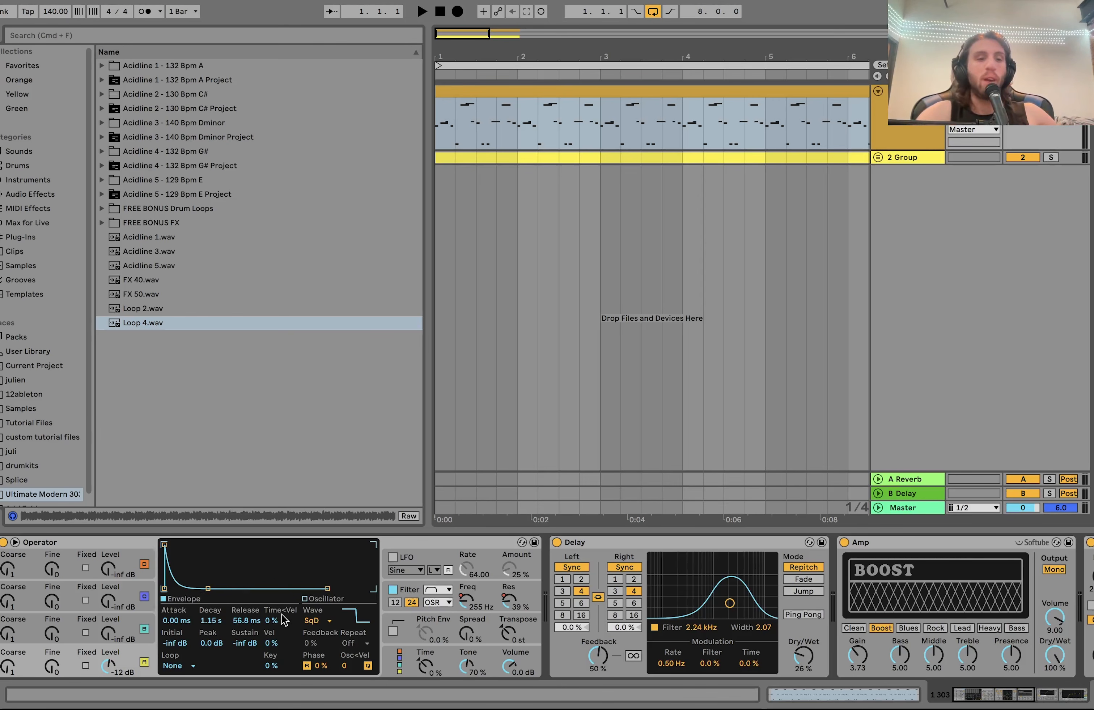
key(space)
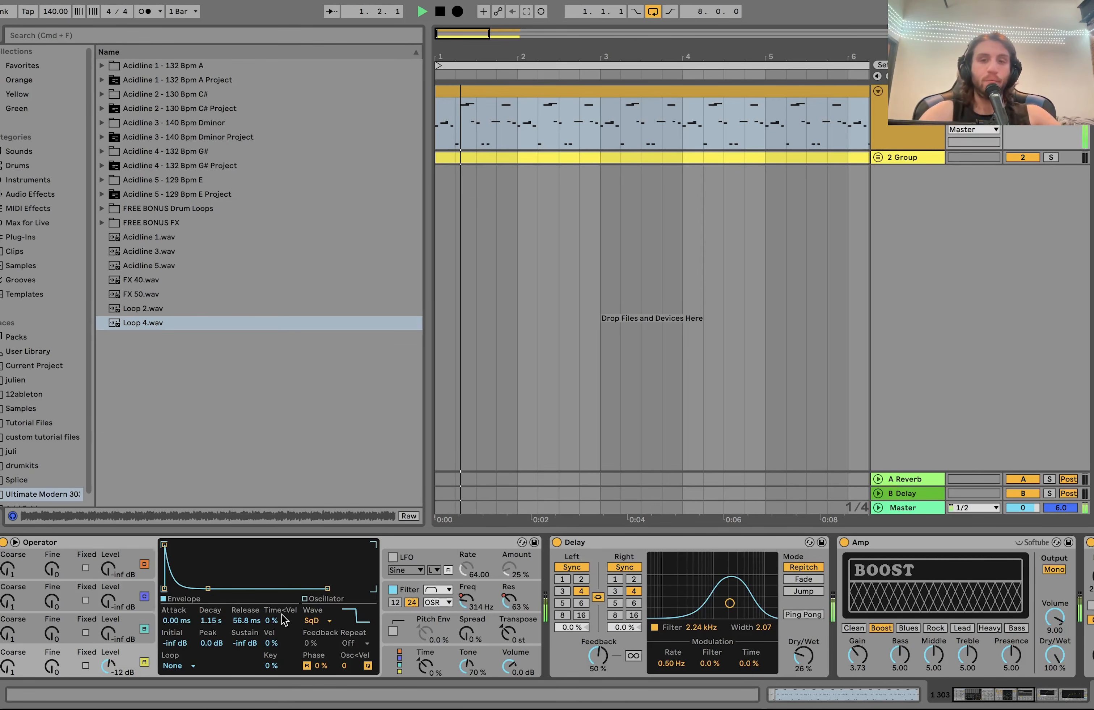
key(space)
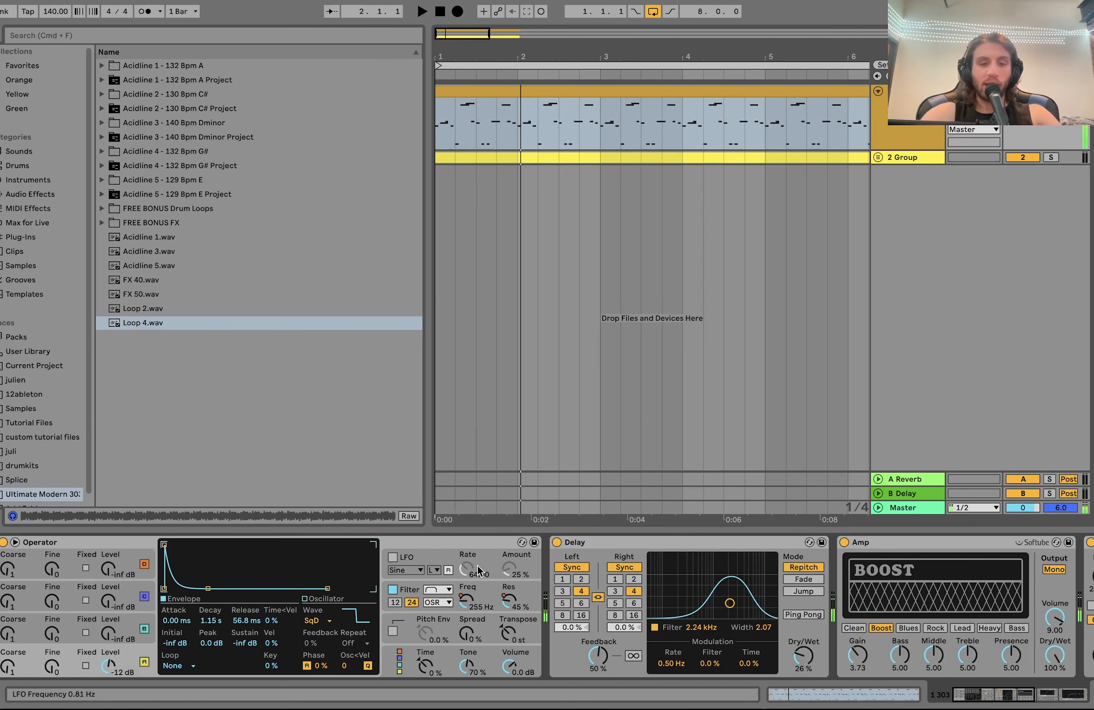
Set the waveform of Operator's oscillator A to SwD and play the first bar
scroll(525, 453, down, 5)
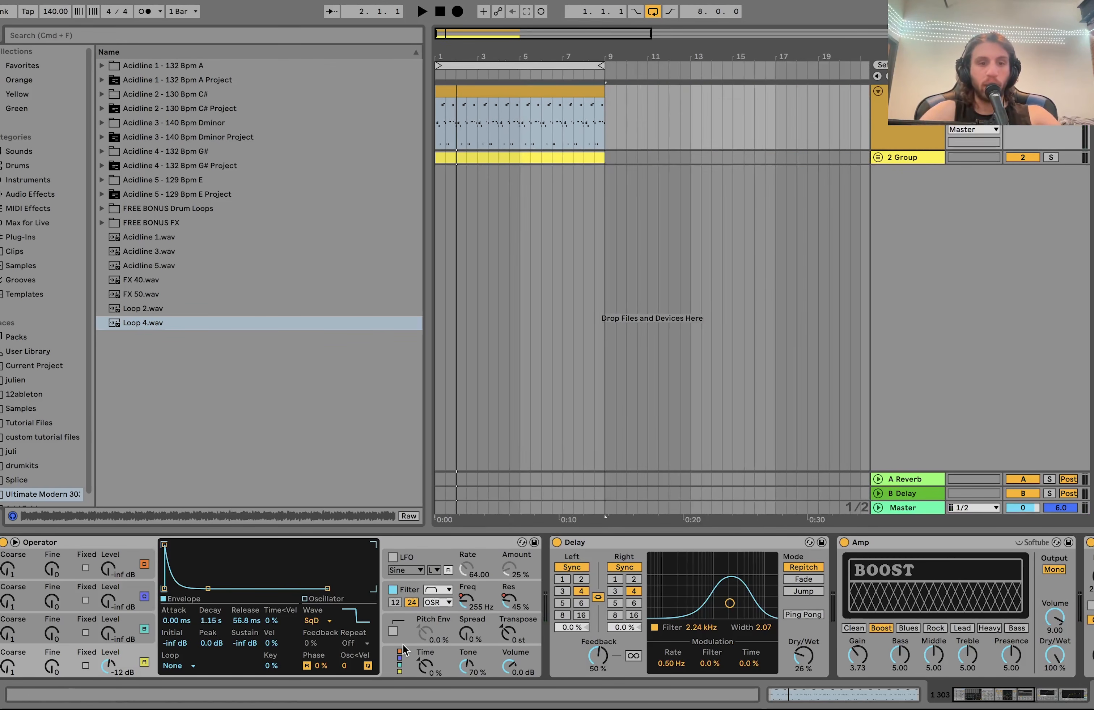
click(312, 619)
click(319, 472)
key(space)
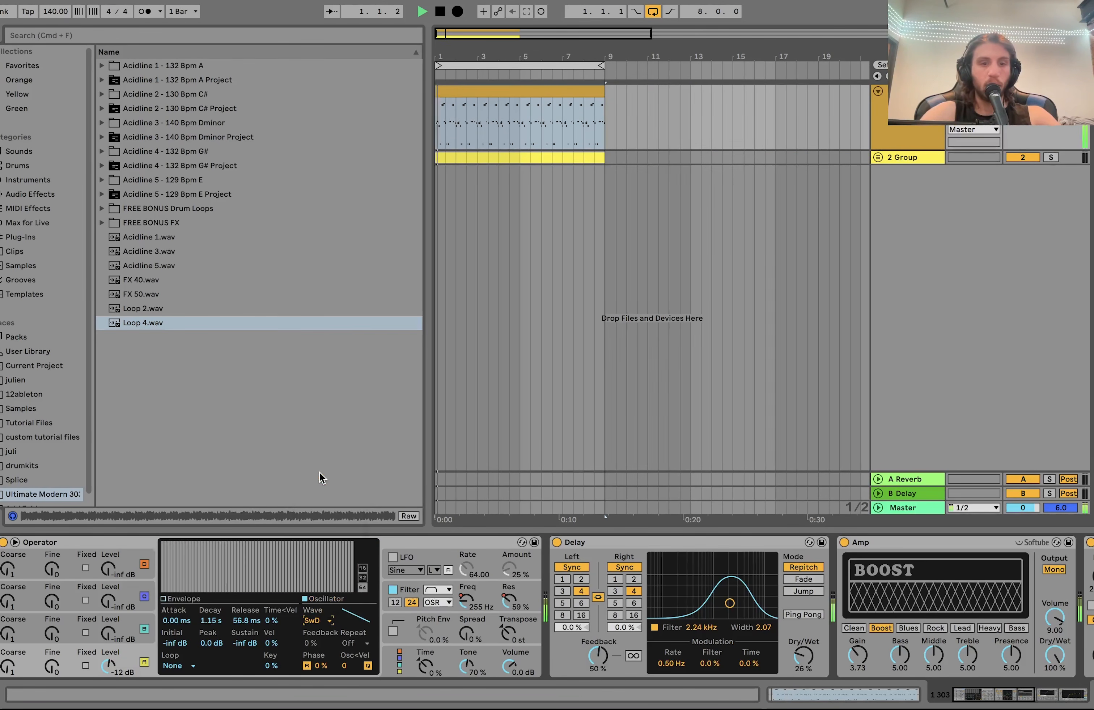
key(space)
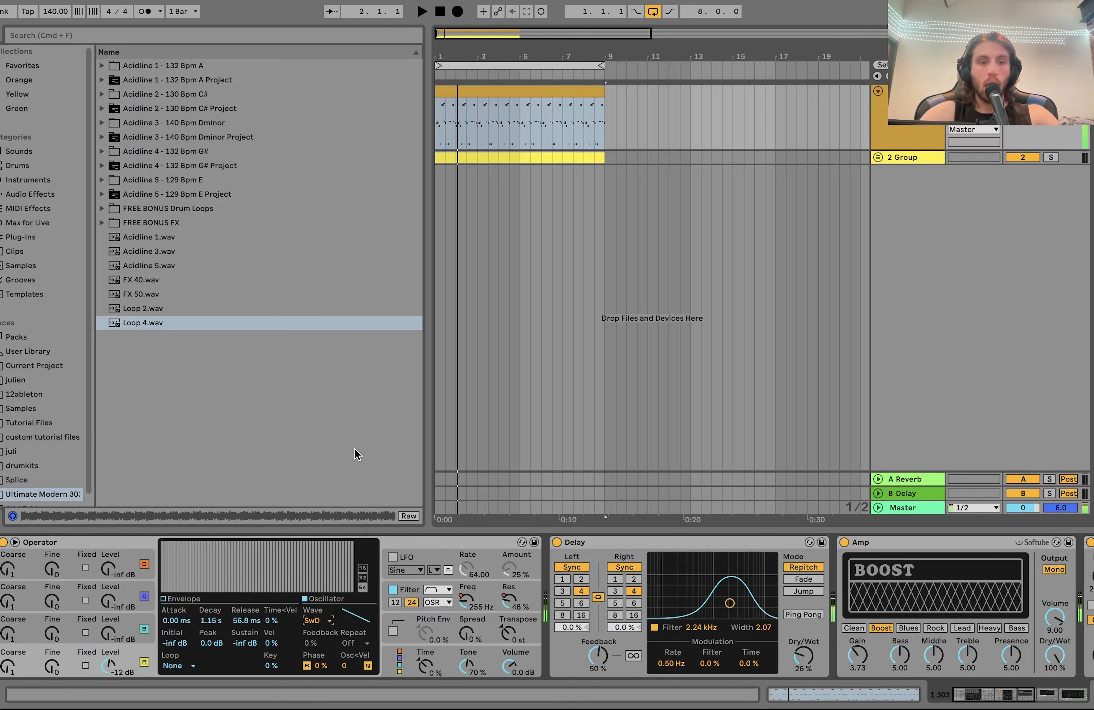
Undo the oscillator waveform change and replay the first bar for comparison
key(super+z)
key(space)
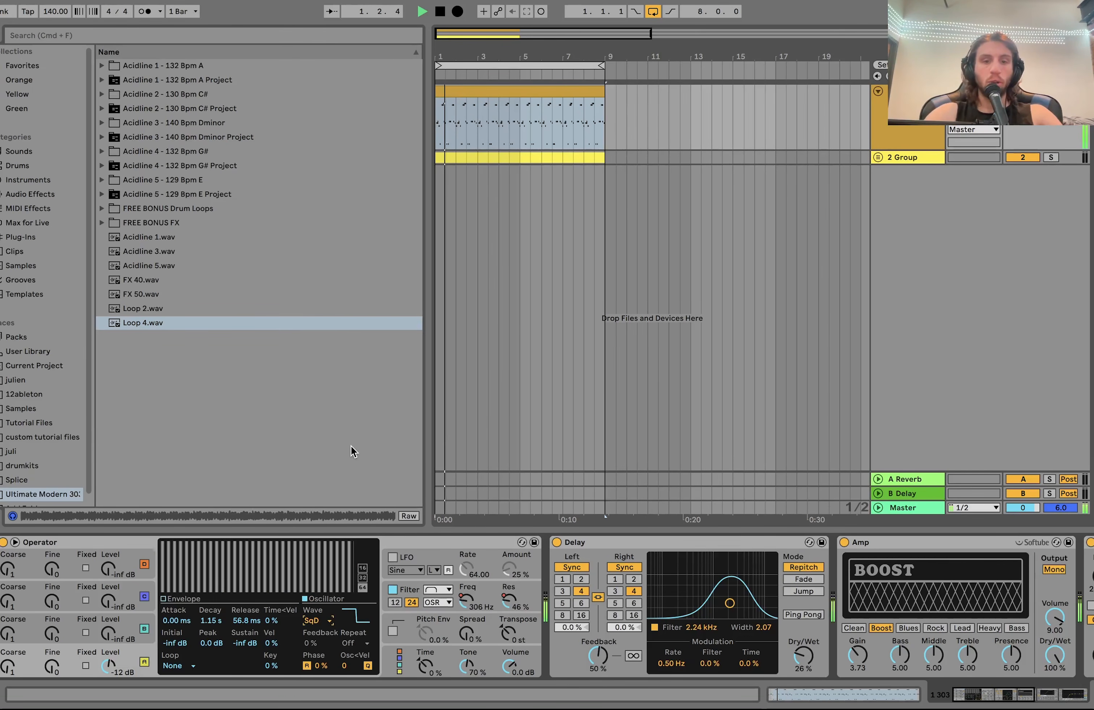
key(space)
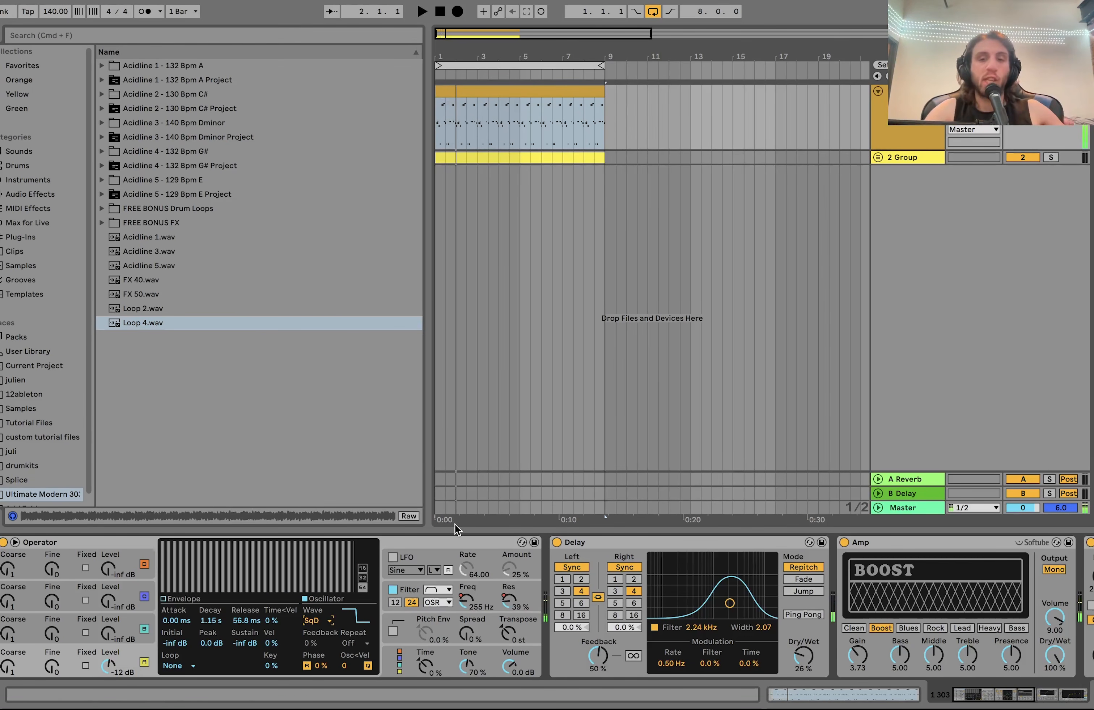
Open Operator's filter envelope, set its attack to 0.00 ms and play the 303 line
click(410, 599)
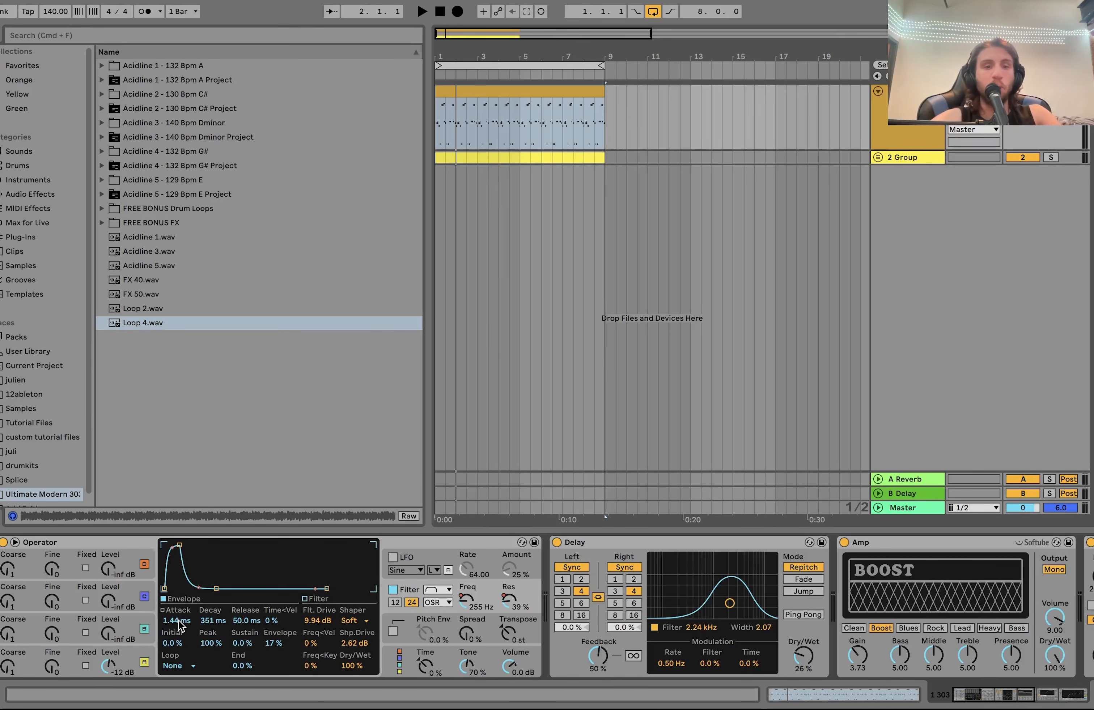
key(space)
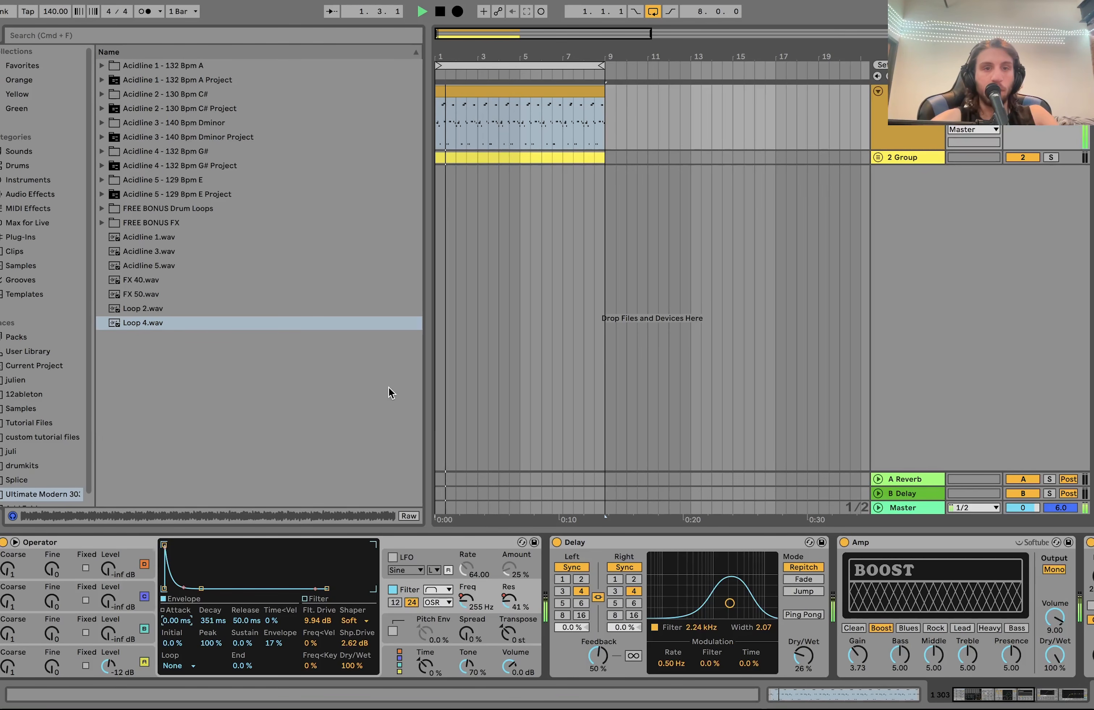
key(space)
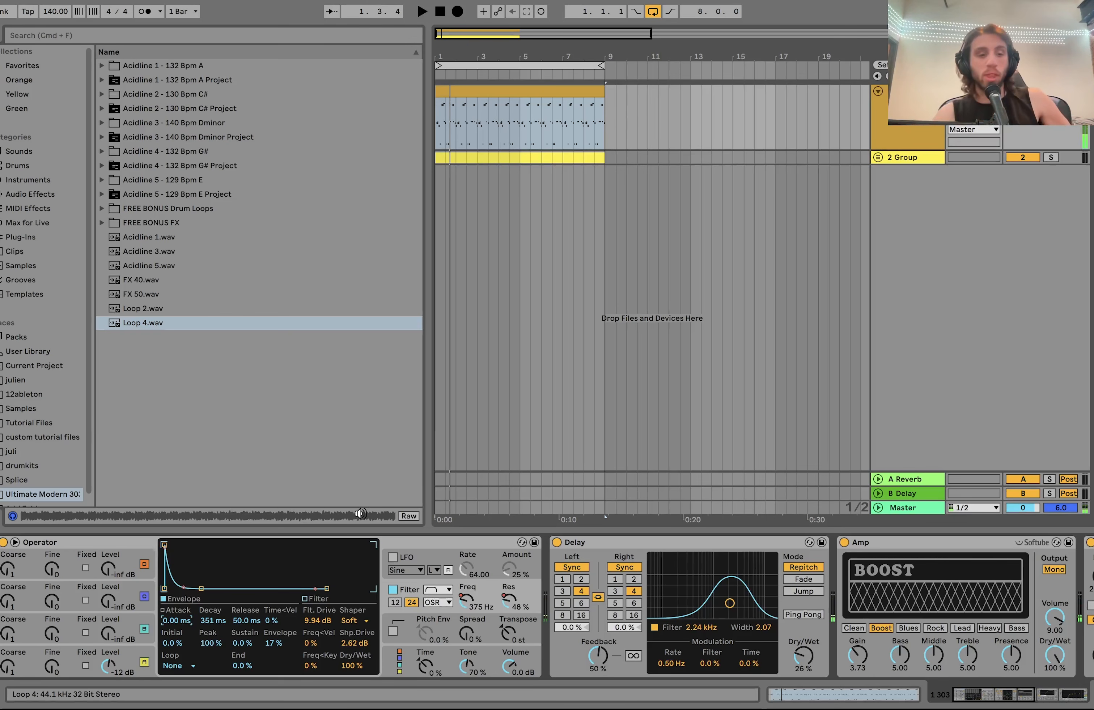
key(space)
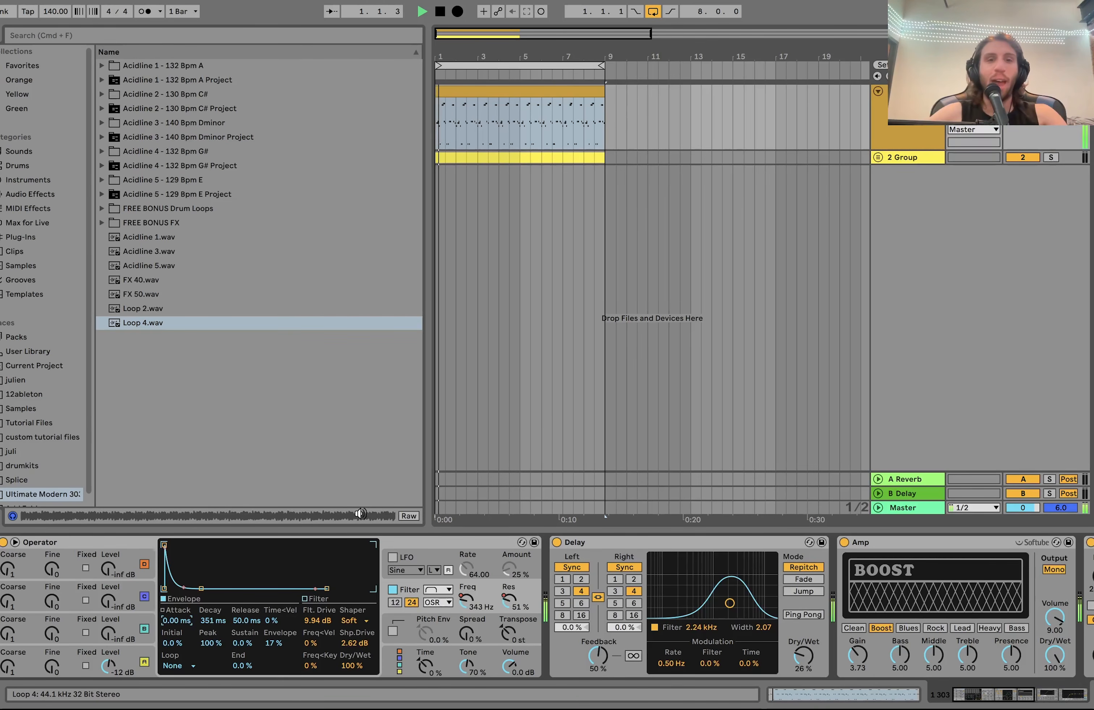
key(space)
Undo the filter envelope's attack change and replay the 303 line
key(super+z)
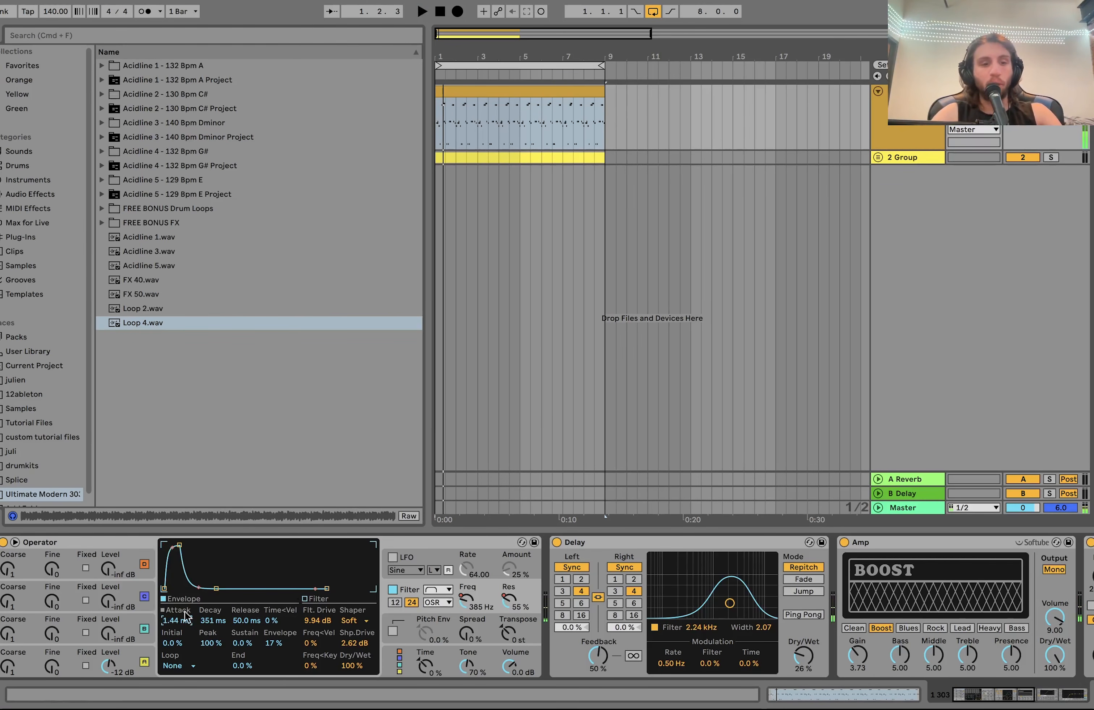
key(space)
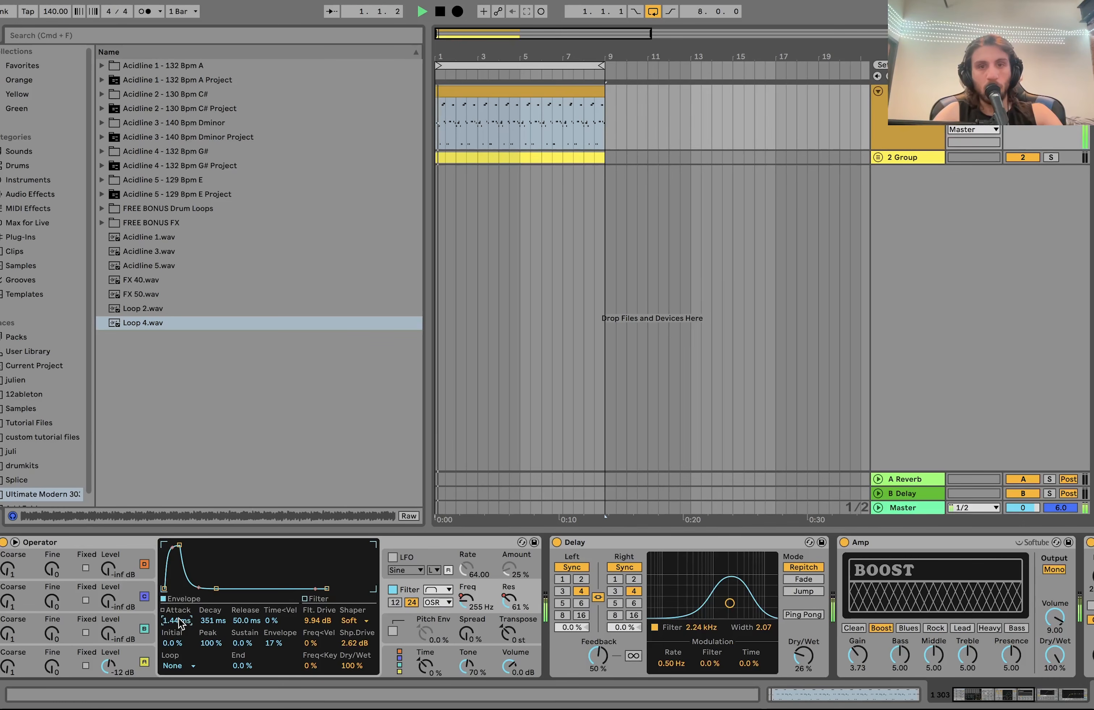
Try lowering the attack of Operator's filter envelope while auditioning the 303 line
click(927, 92)
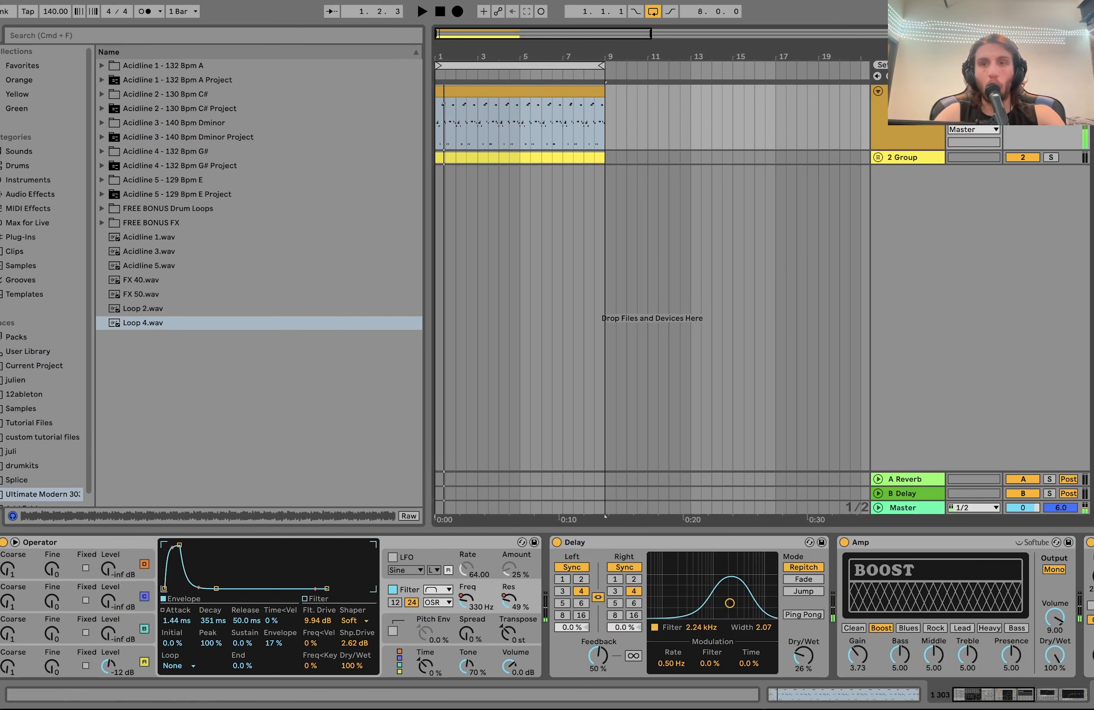
key(z)
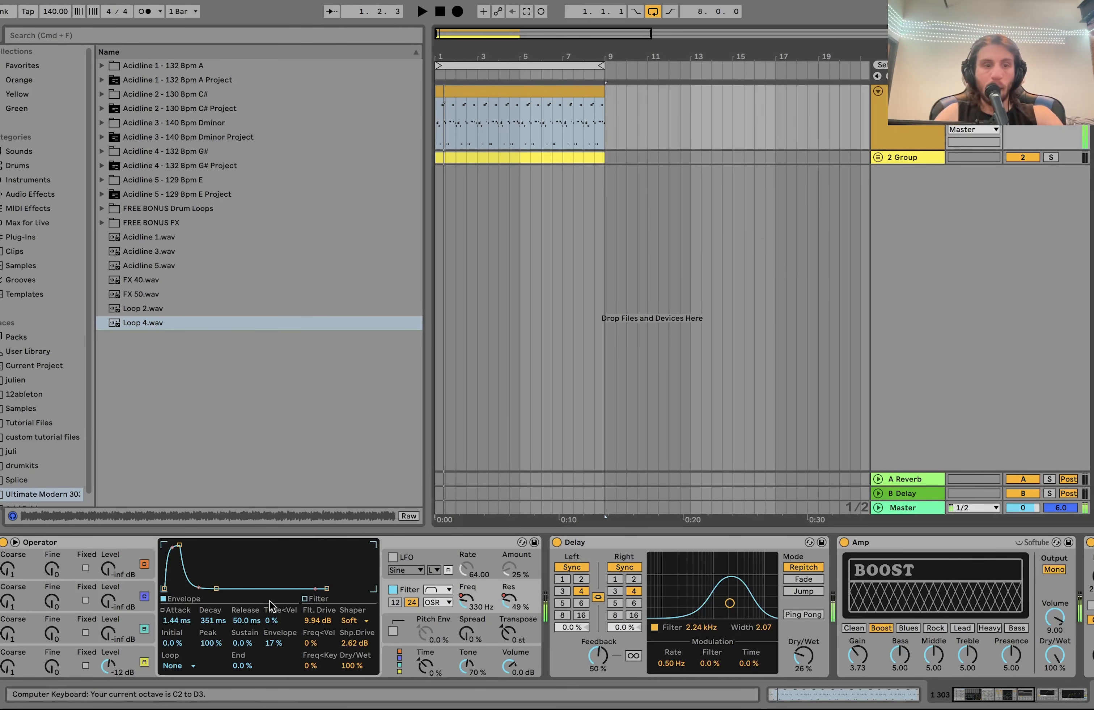
mouse_move(178, 622)
mouse_down()
mouse_move(177, 605)
mouse_move(178, 637)
mouse_up()
key(x)
key(z)
key(space)
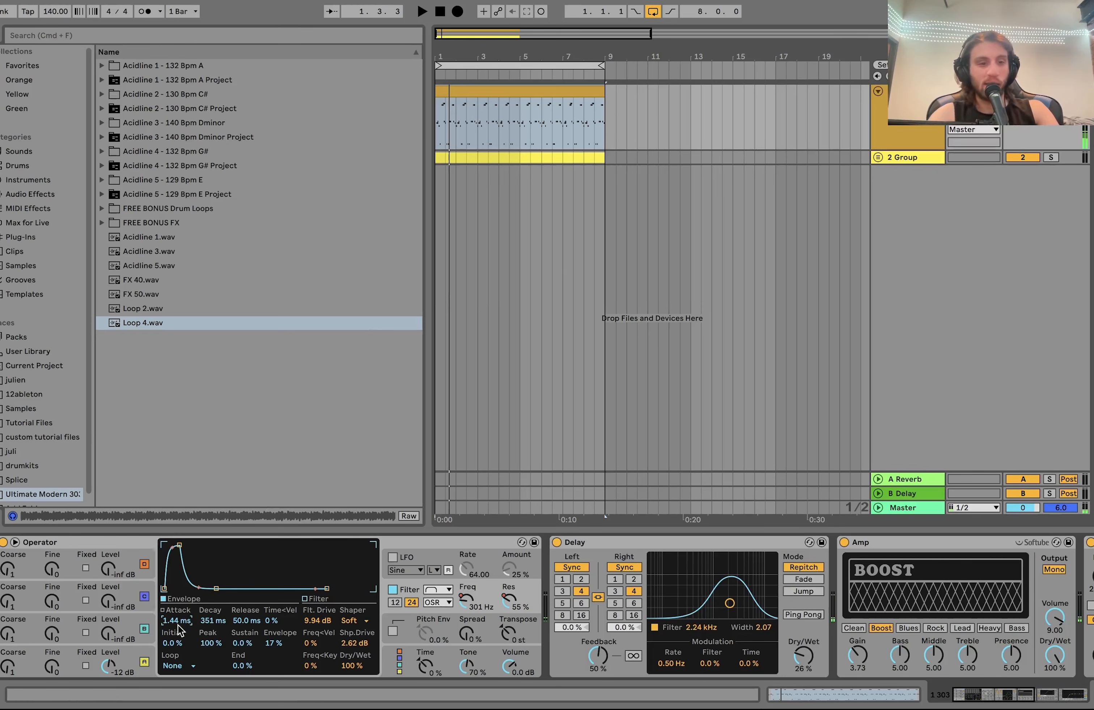
Raise the filter envelope's attack to 25.2 ms, replay the 303 line and reduce the attack to 15.7 ms
drag(183, 626, 182, 616)
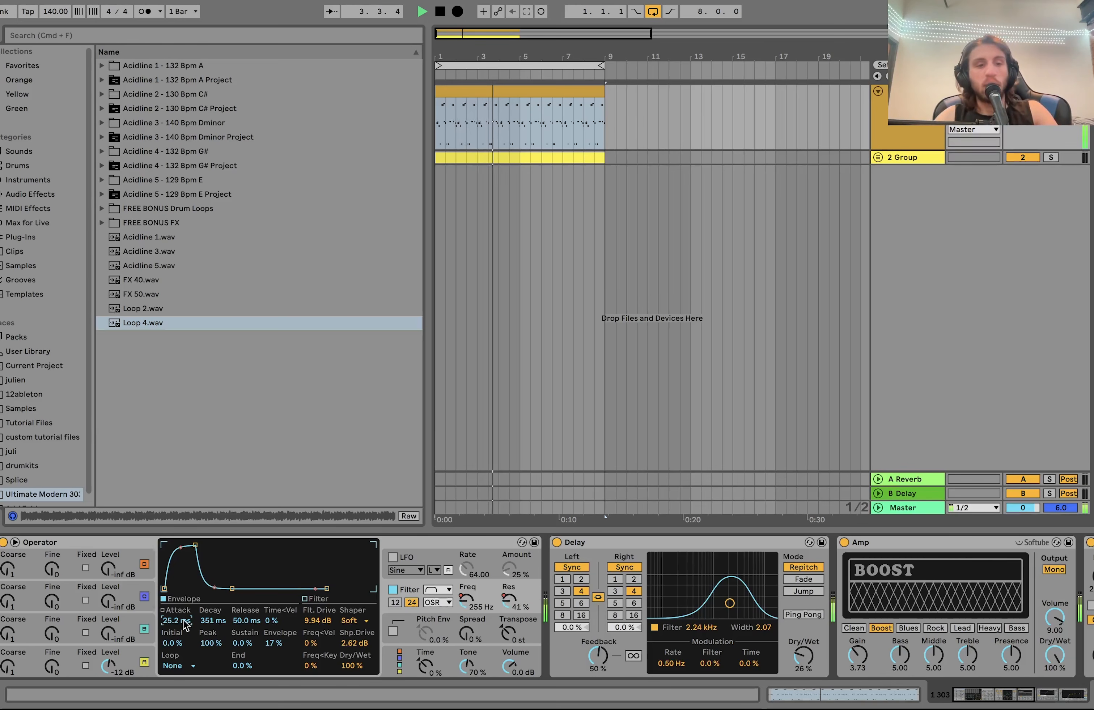
key(space)
key(space)
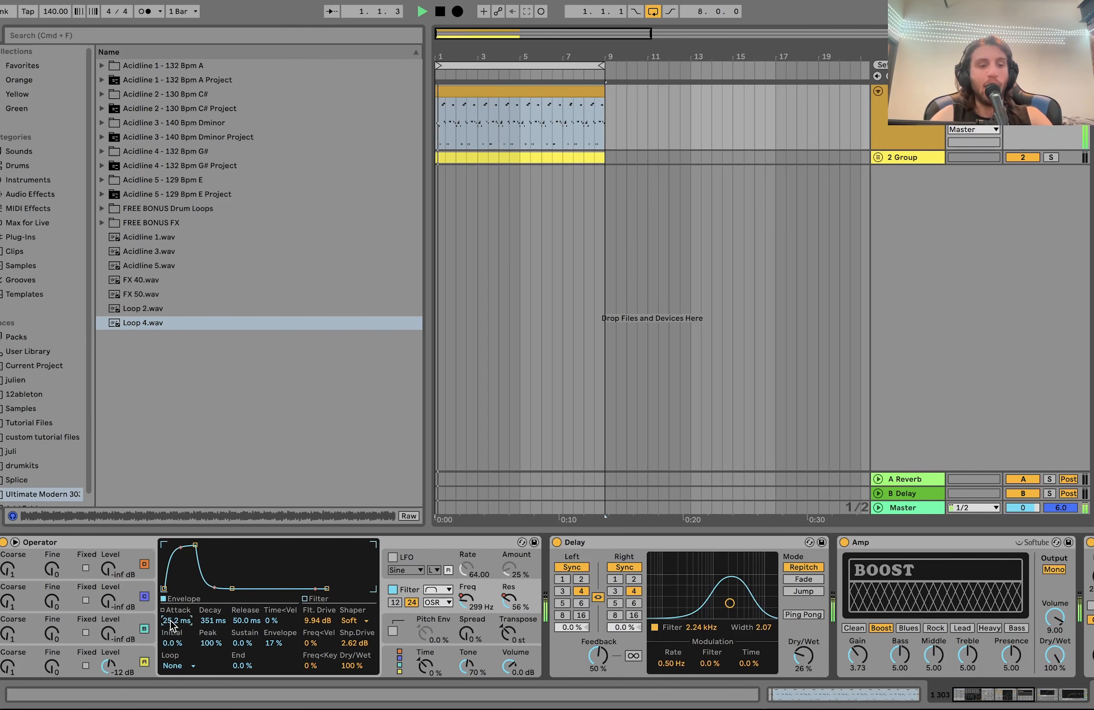
mouse_move(170, 622)
mouse_down()
mouse_move(170, 641)
mouse_move(170, 605)
mouse_move(170, 627)
mouse_up()
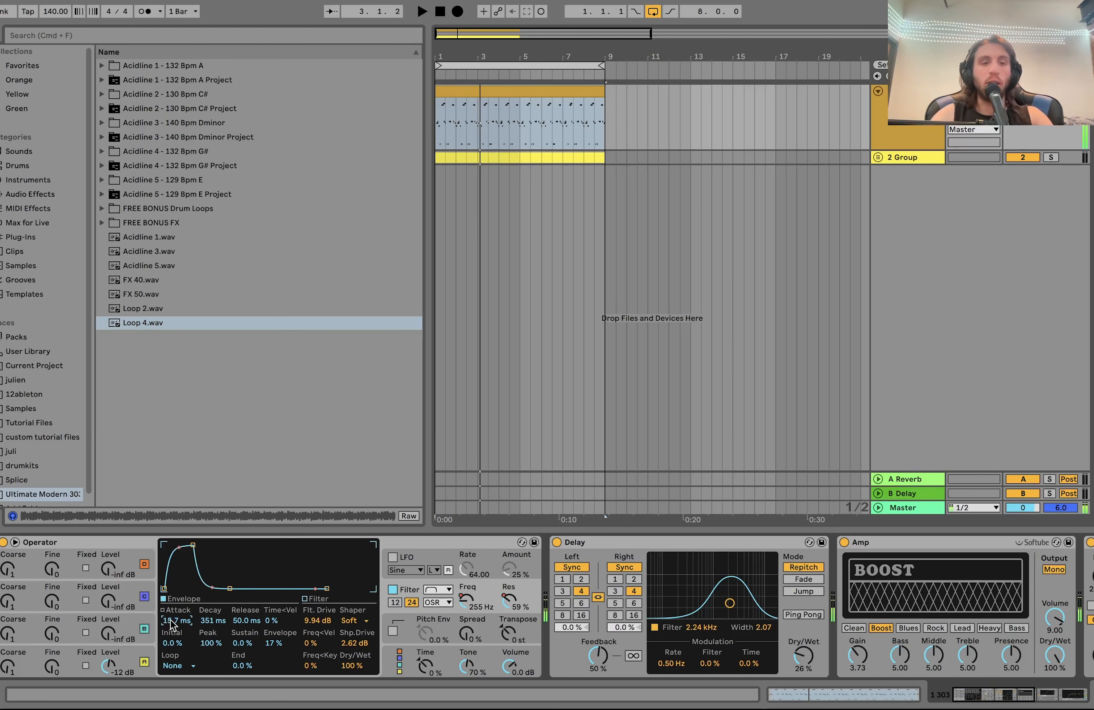
Show the automation lane for the filter envelope's attack on the 303 track and play the opening of the line
right_click(172, 623)
click(193, 629)
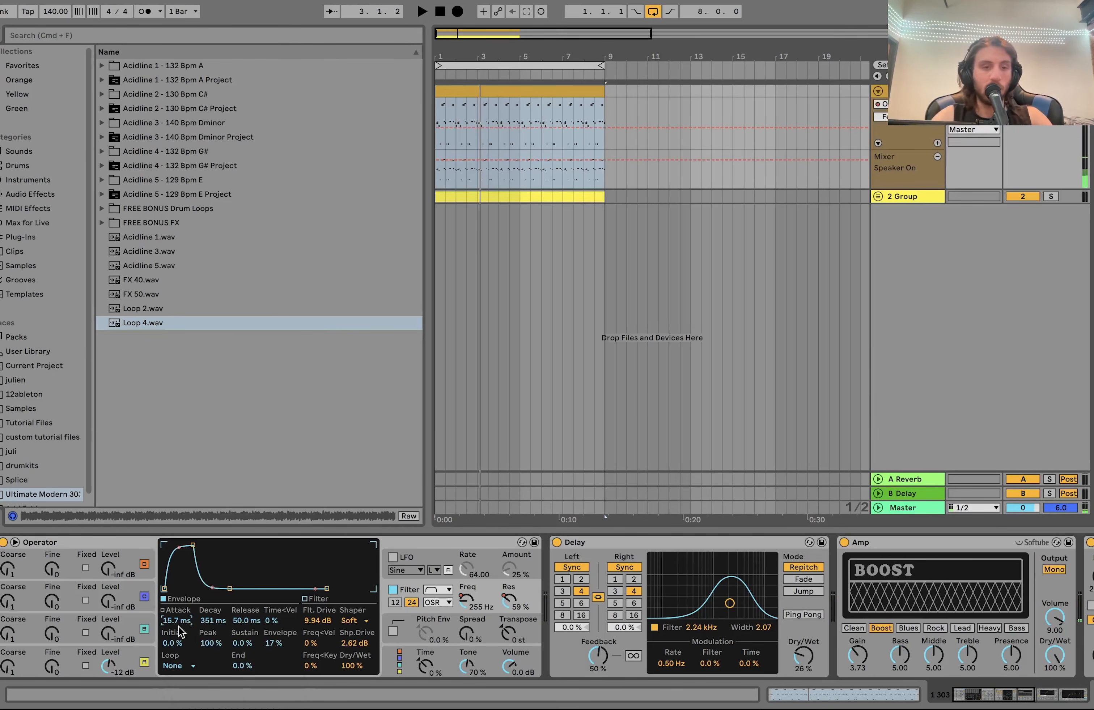
scroll(445, 135, up, 5)
key(space)
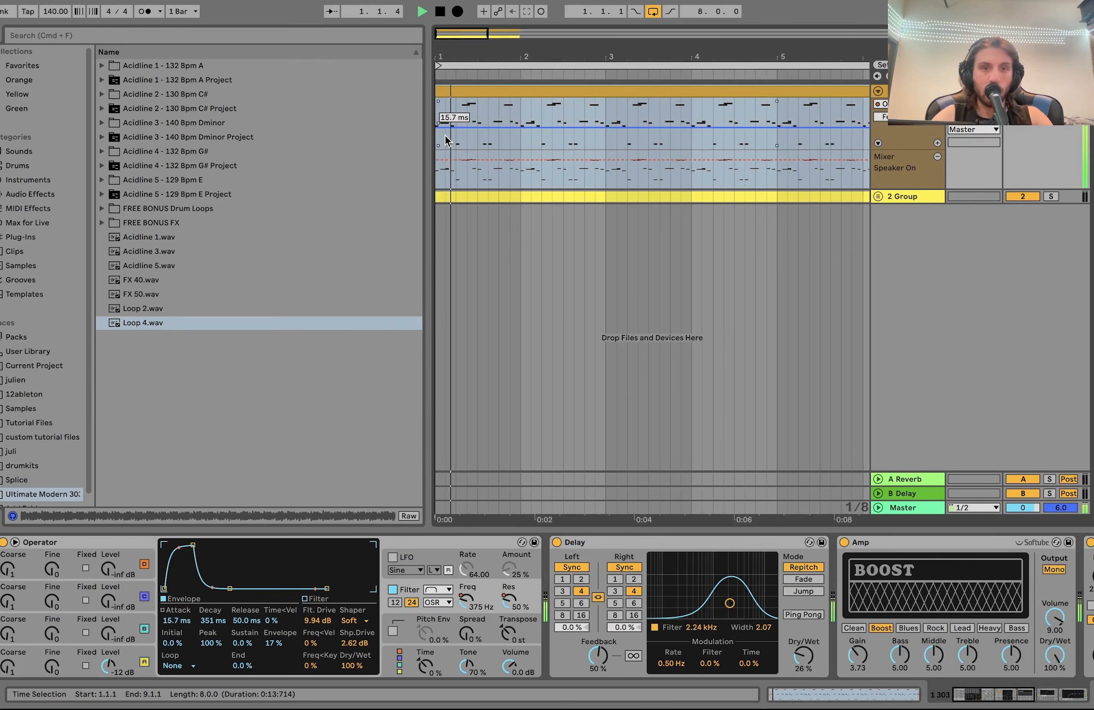
key(space)
Draw rising and falling attack automation across the first two bars of the 303 clip and replay them
click(438, 128)
key(space)
drag(440, 129, 605, 124)
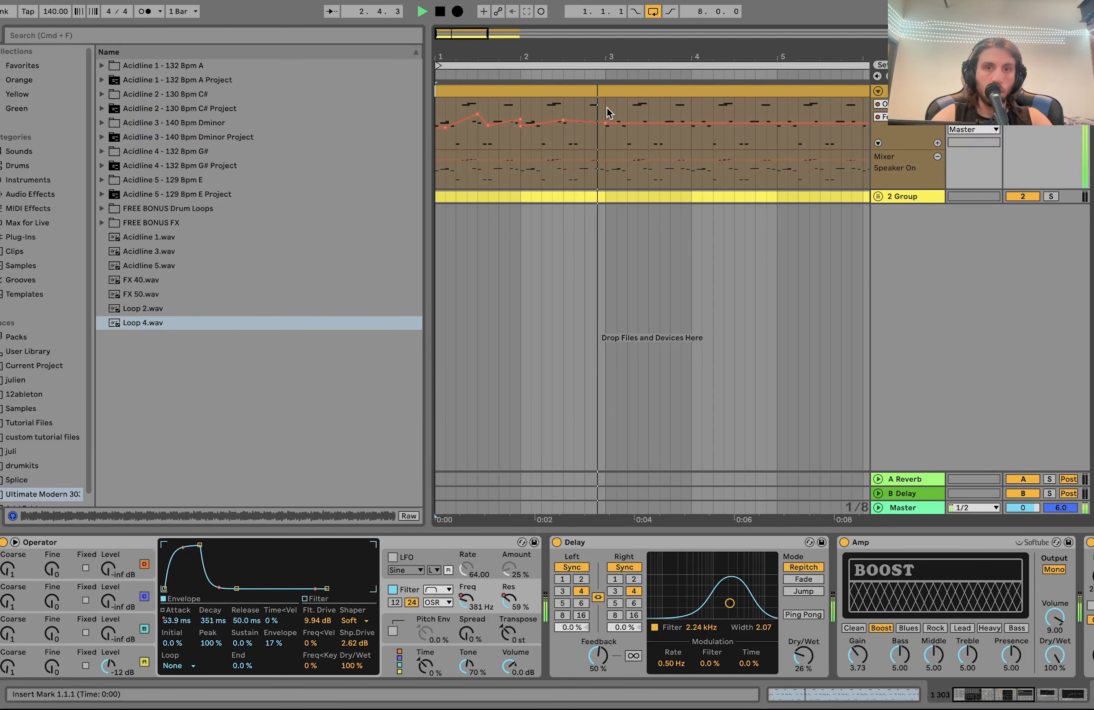
key(space)
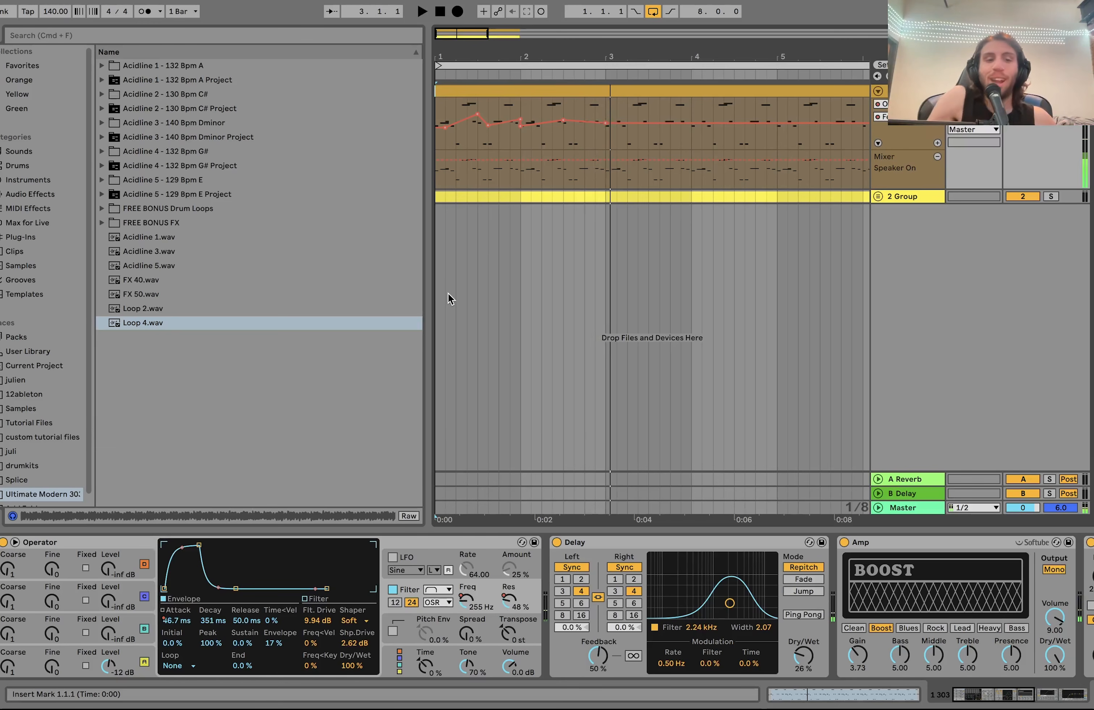
key(space)
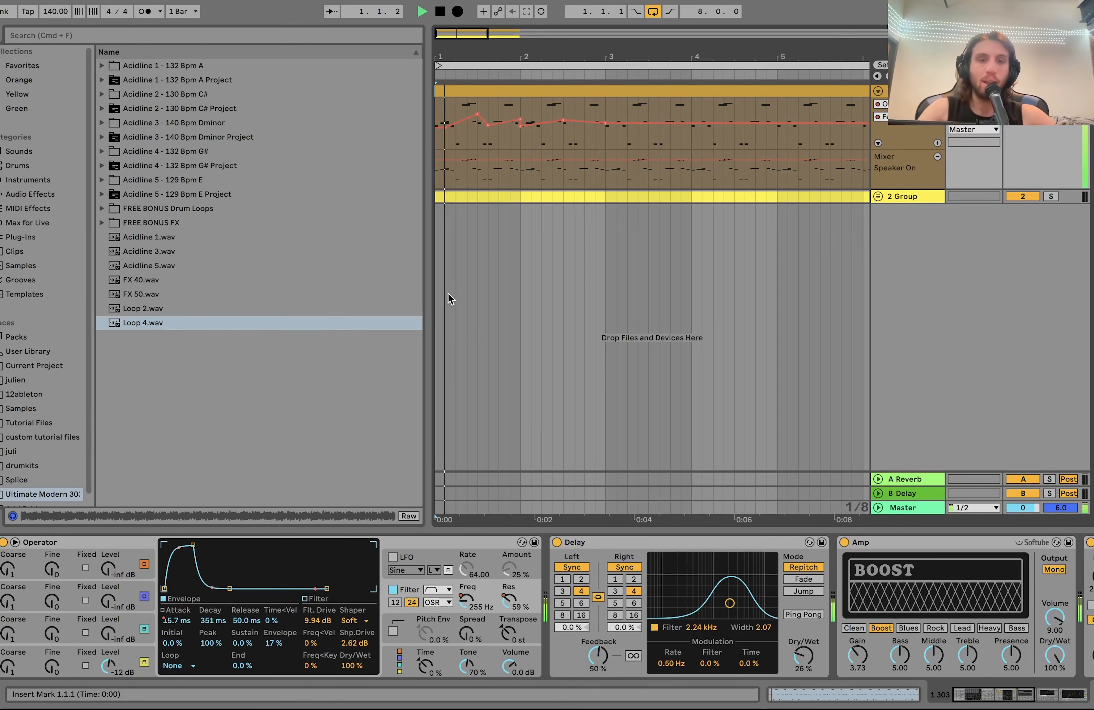
key(space)
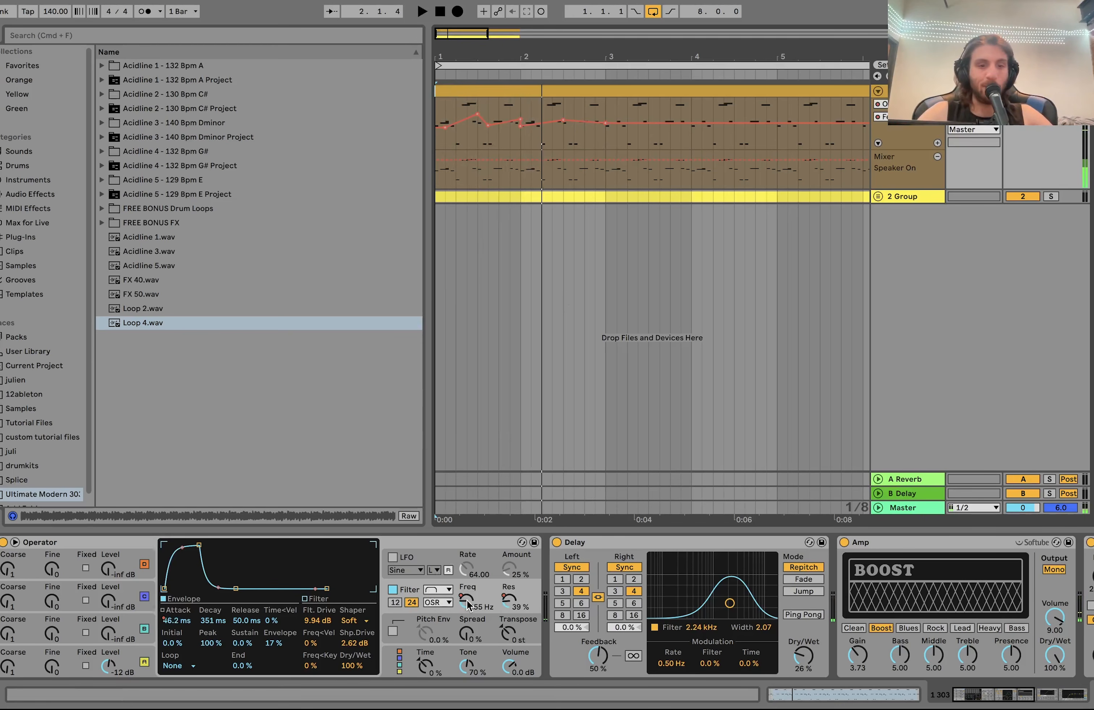
Display the existing automation of Operator's filter resonance and frequency and play the first bar
click(506, 604)
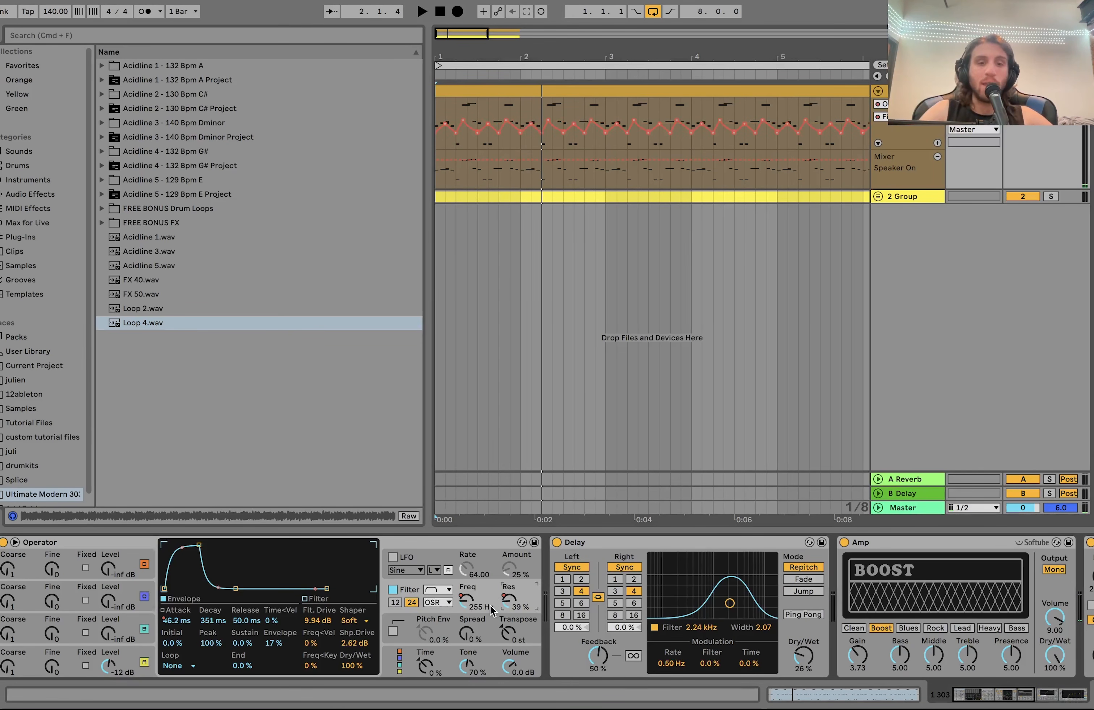
scroll(528, 90, down, 2)
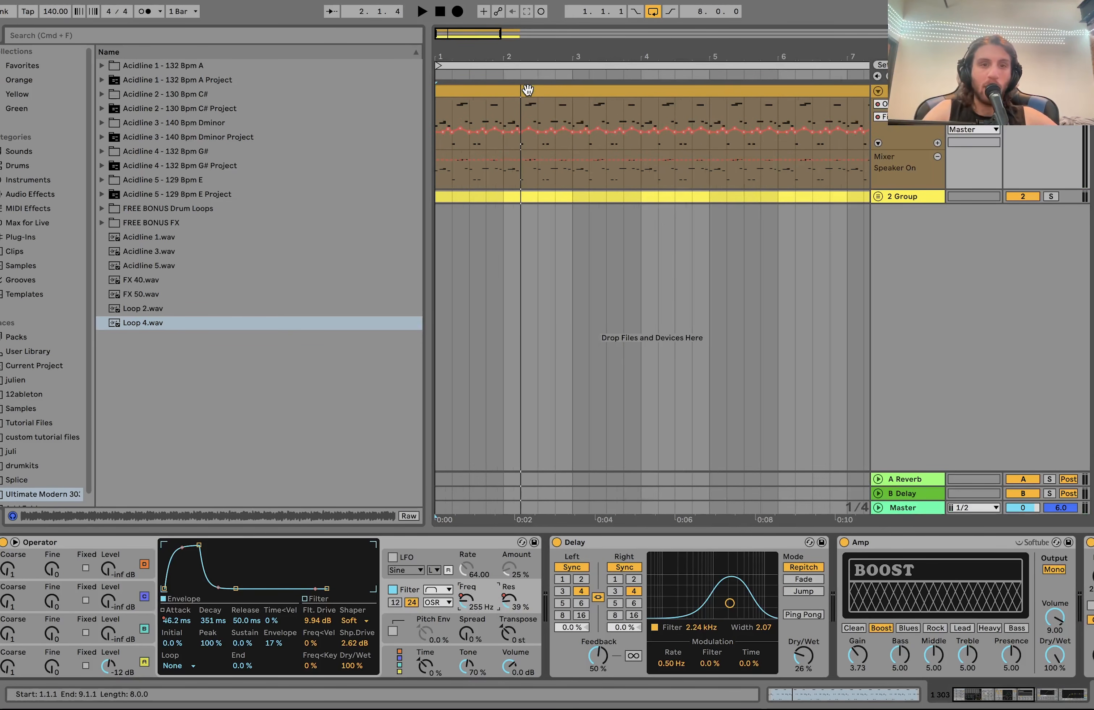
click(475, 90)
key(space)
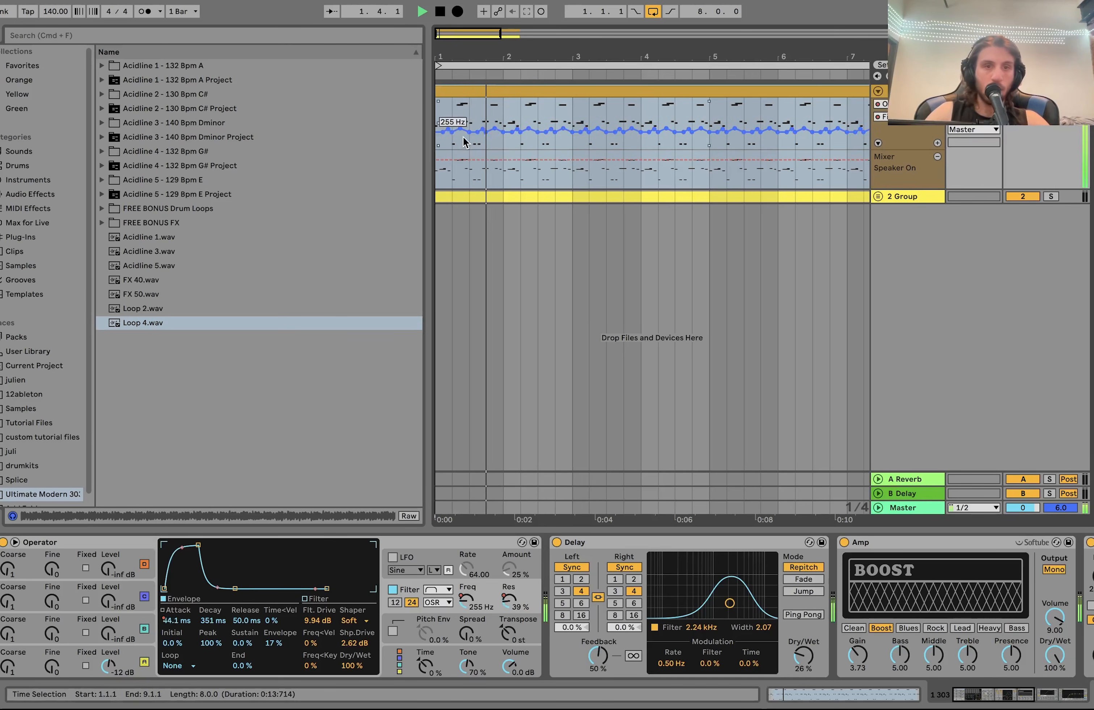
key(space)
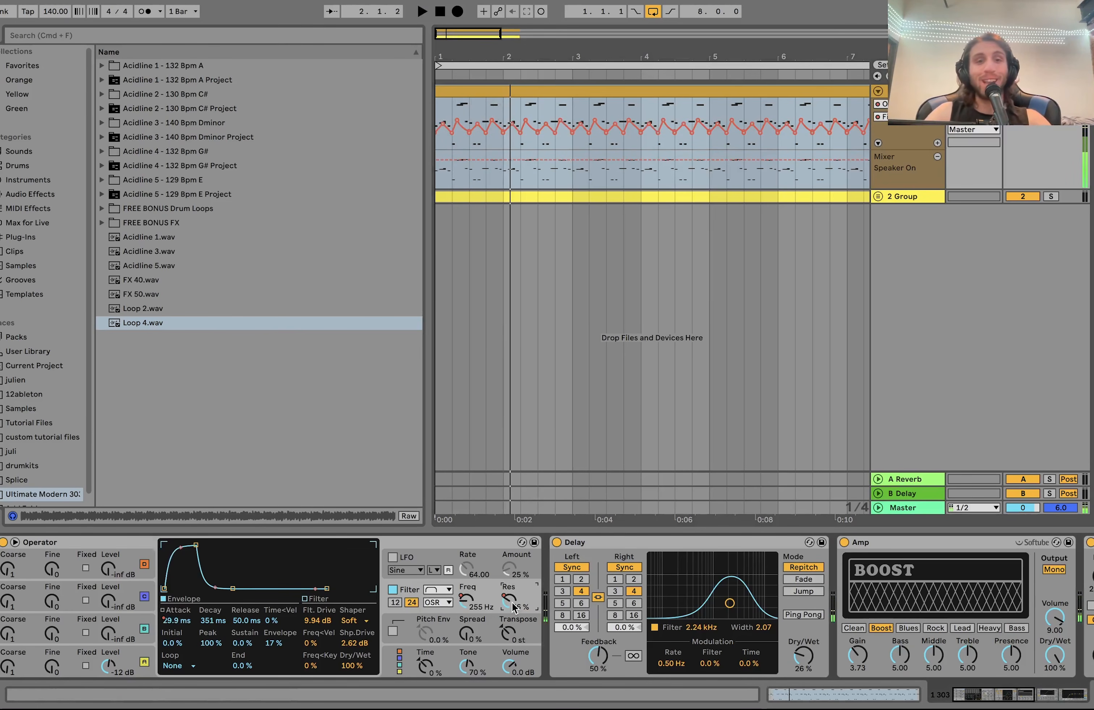
Examine the filter resonance automation curve in the first bar while playing the 303 line
scroll(437, 84, up, 2)
scroll(438, 84, up, 2)
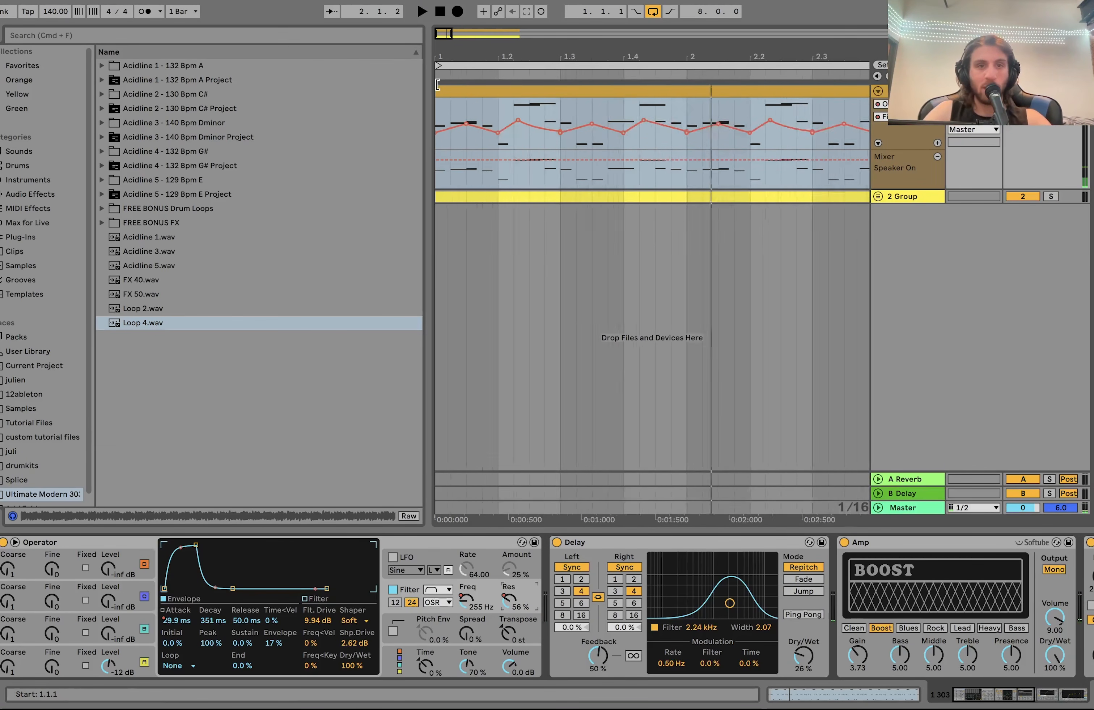
scroll(435, 88, down, 1)
key(space)
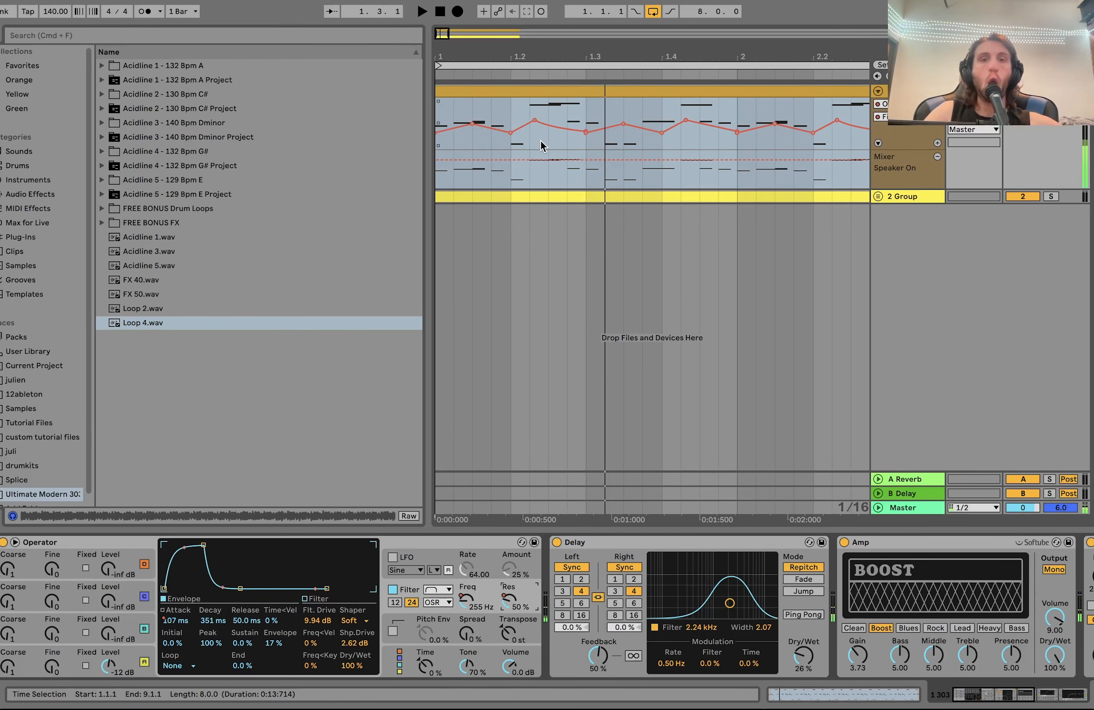
Play the 303 line with the filter resonance overridden at 38 %, and re-enable its automation
drag(509, 596, 509, 605)
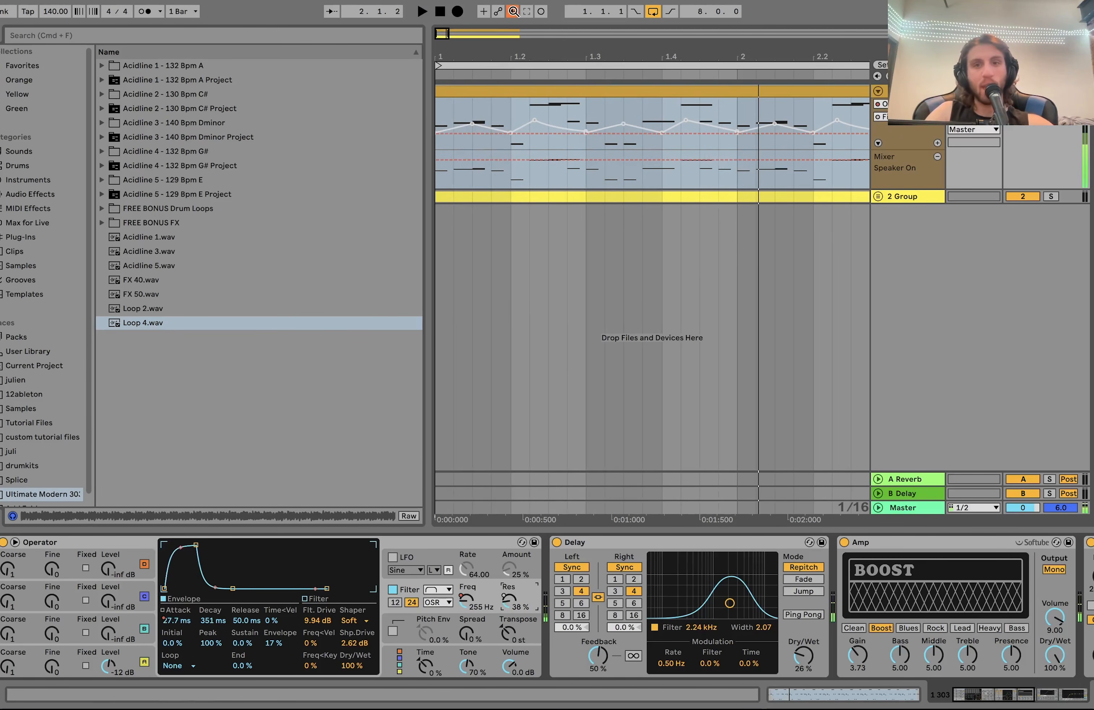
key(space)
key(space)
click(513, 11)
Replay the opening bars of the 303 line to hear the resonance automation over the whole phrase
key(space)
click(550, 53)
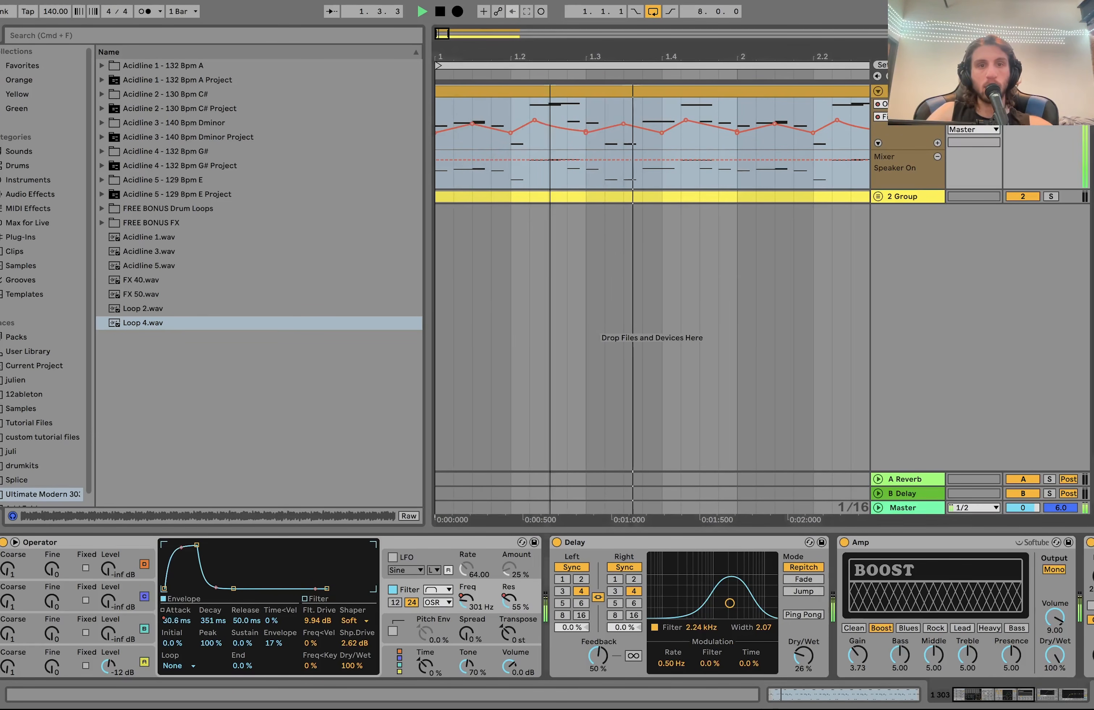
drag(550, 53, 550, 21)
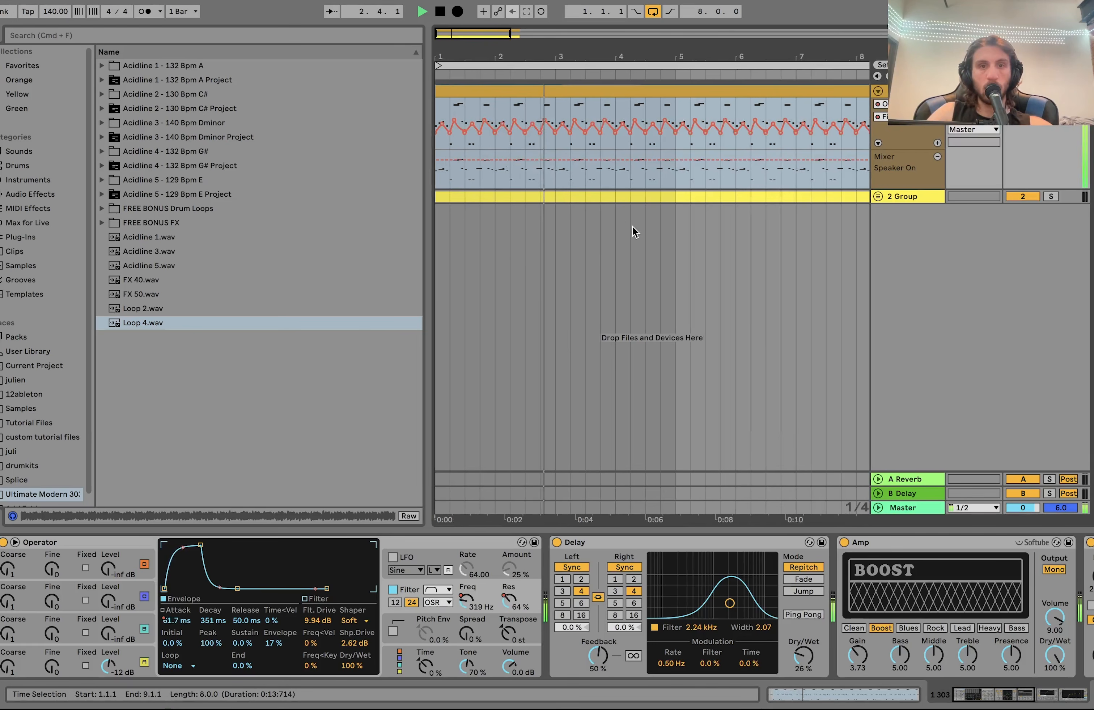
key(space)
key(space)
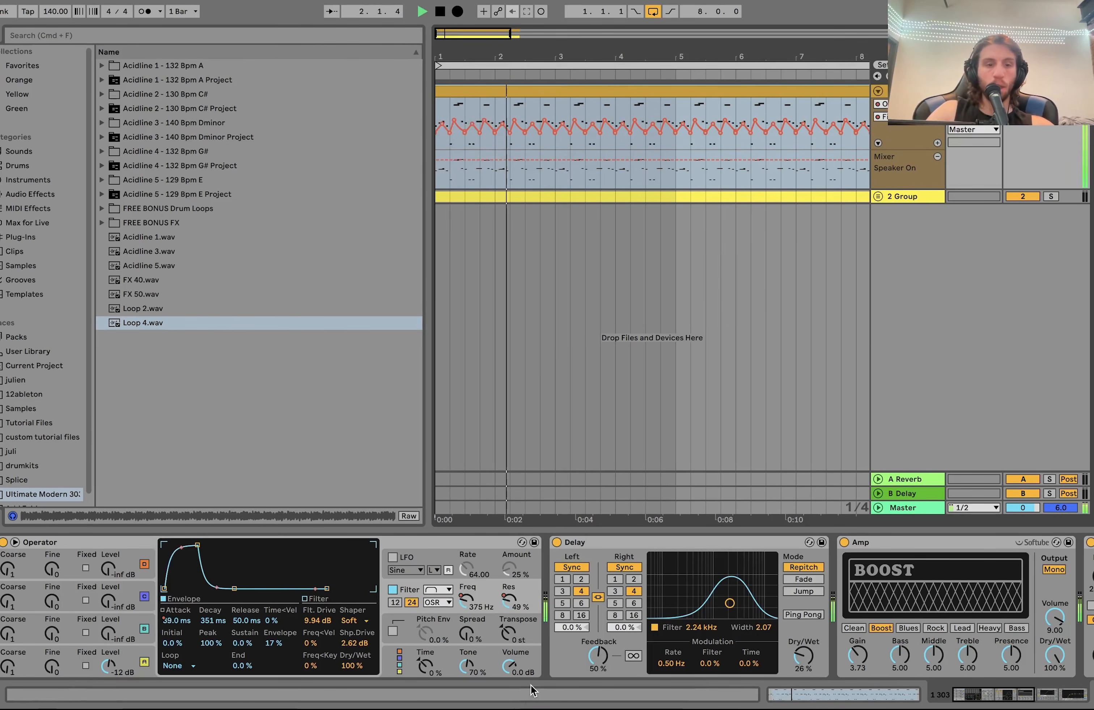
key(space)
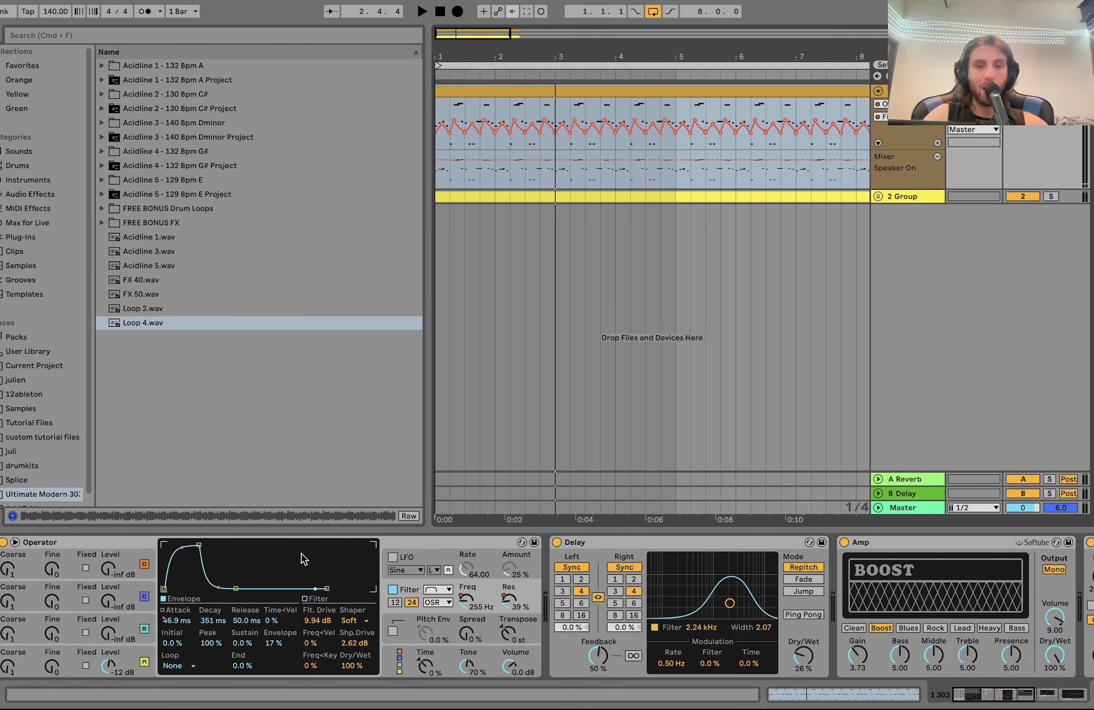
Bring the effects after Operator into view, select the Amp device and play the first bar
scroll(301, 554, right, 10)
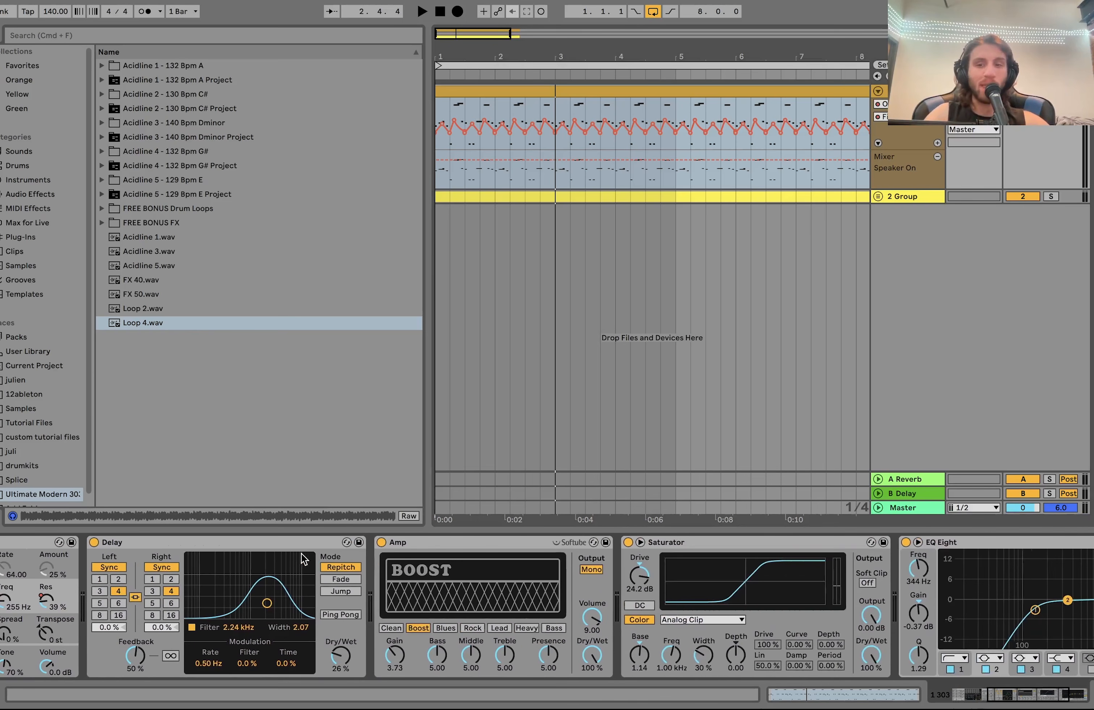
scroll(301, 554, right, 5)
click(287, 538)
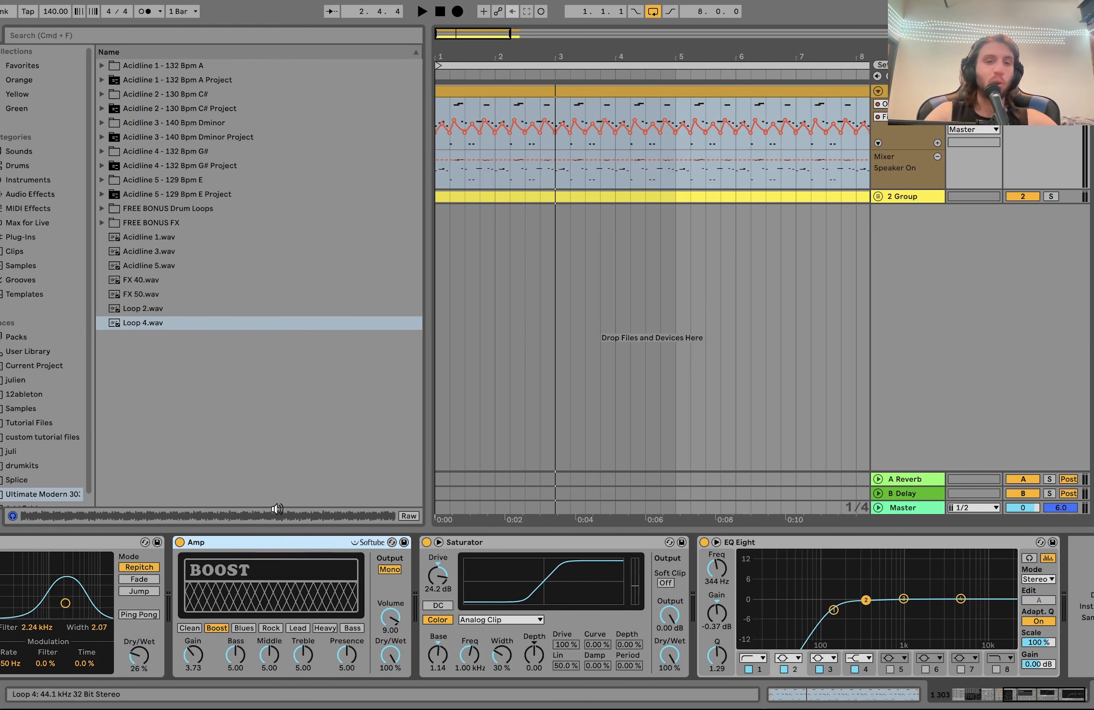
key(space)
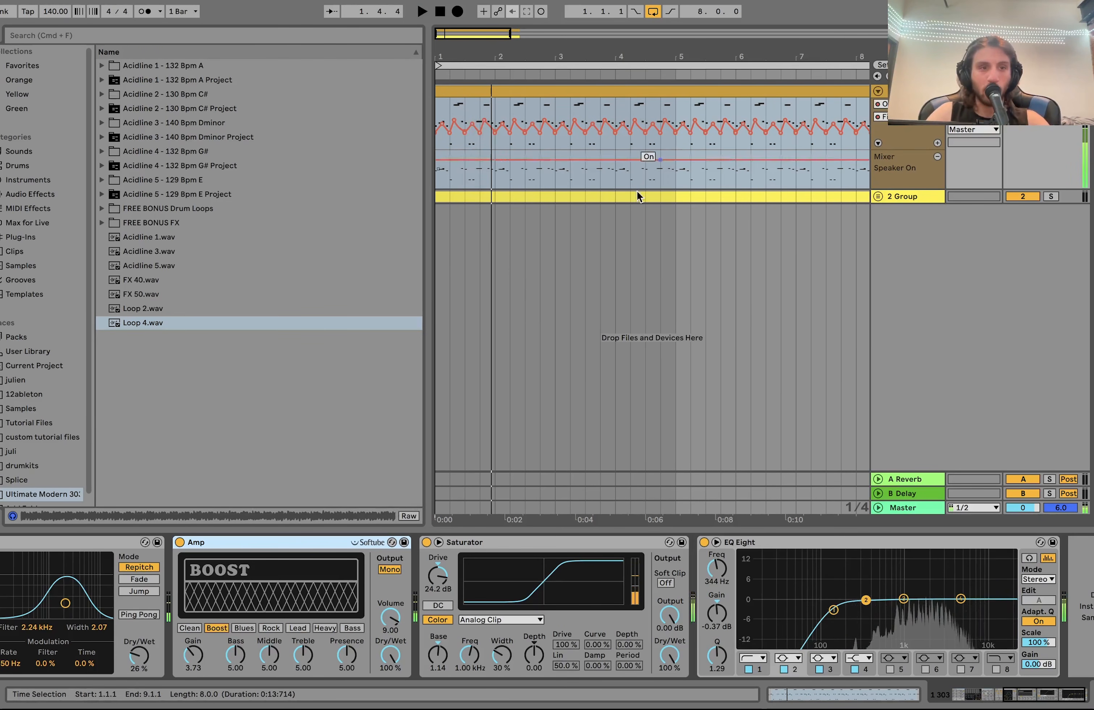
Solo and unfold the 2 Group track, play its part, and turn the solo off again
click(1051, 196)
click(878, 197)
key(space)
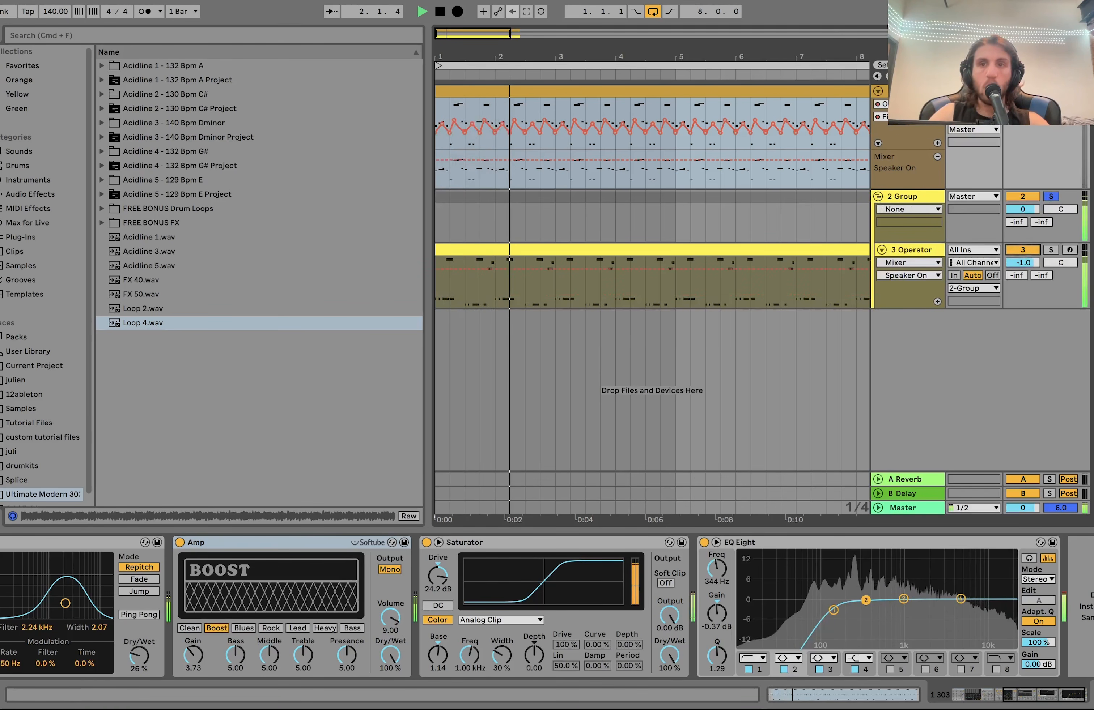
click(1052, 196)
key(space)
Deactivate the 2 Group track and fold it
click(1022, 196)
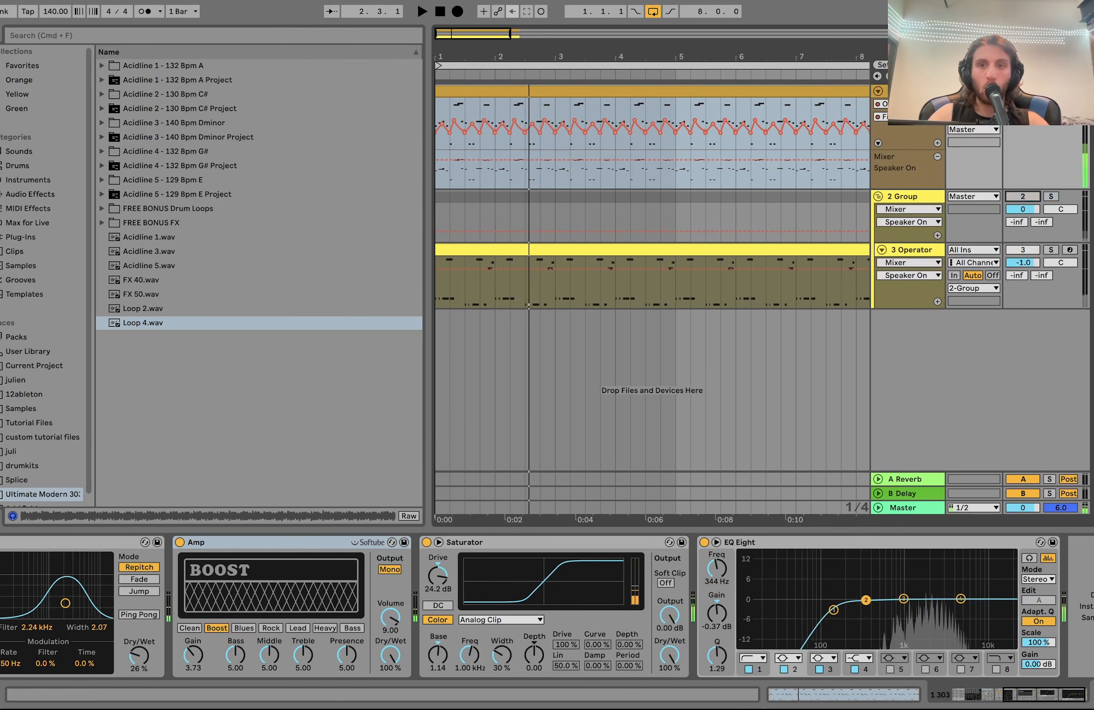
click(878, 196)
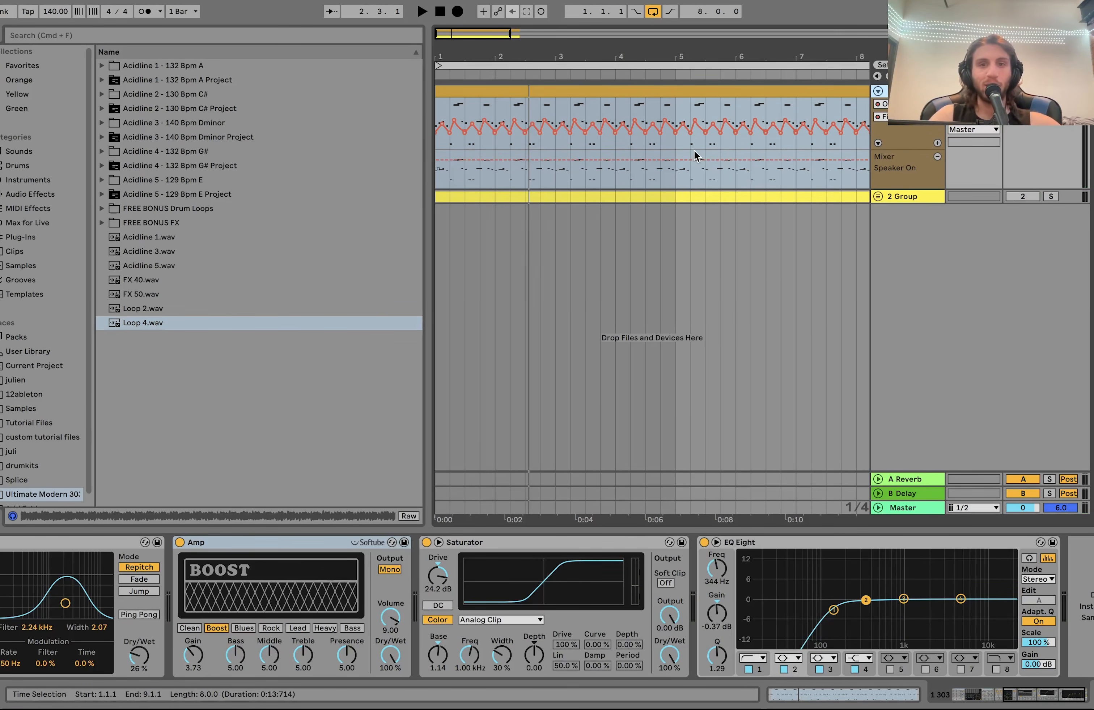
Bypass the Amp device in the 303 chain and play the line without it
scroll(683, 164, down, 3)
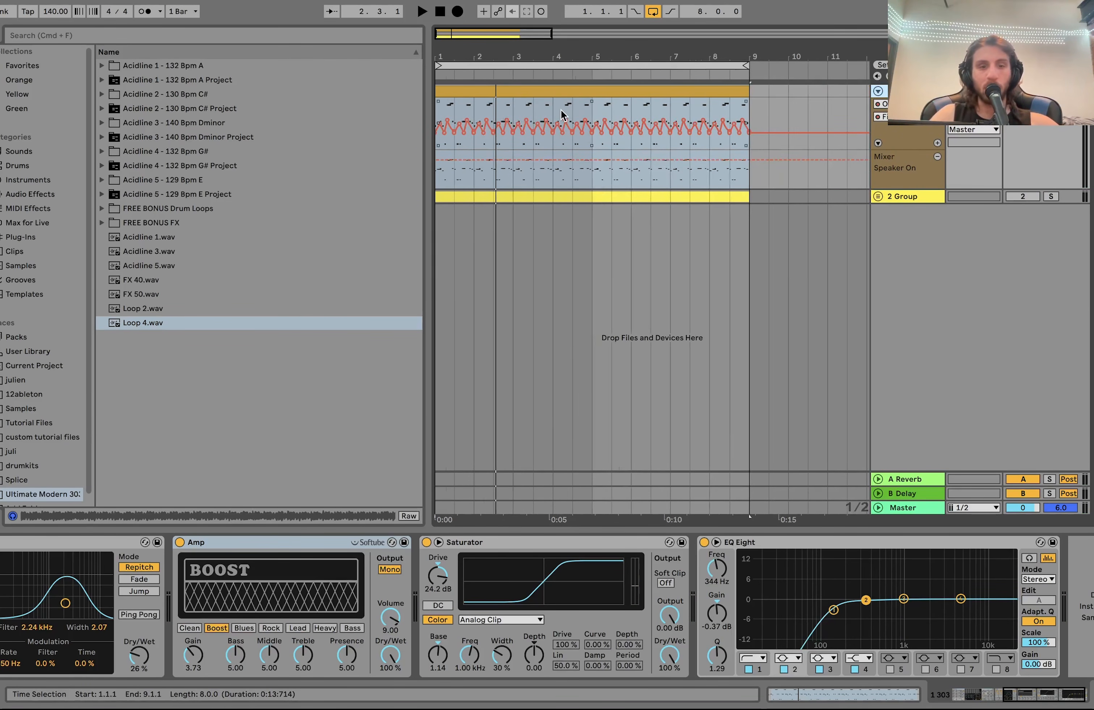
key(space)
click(179, 543)
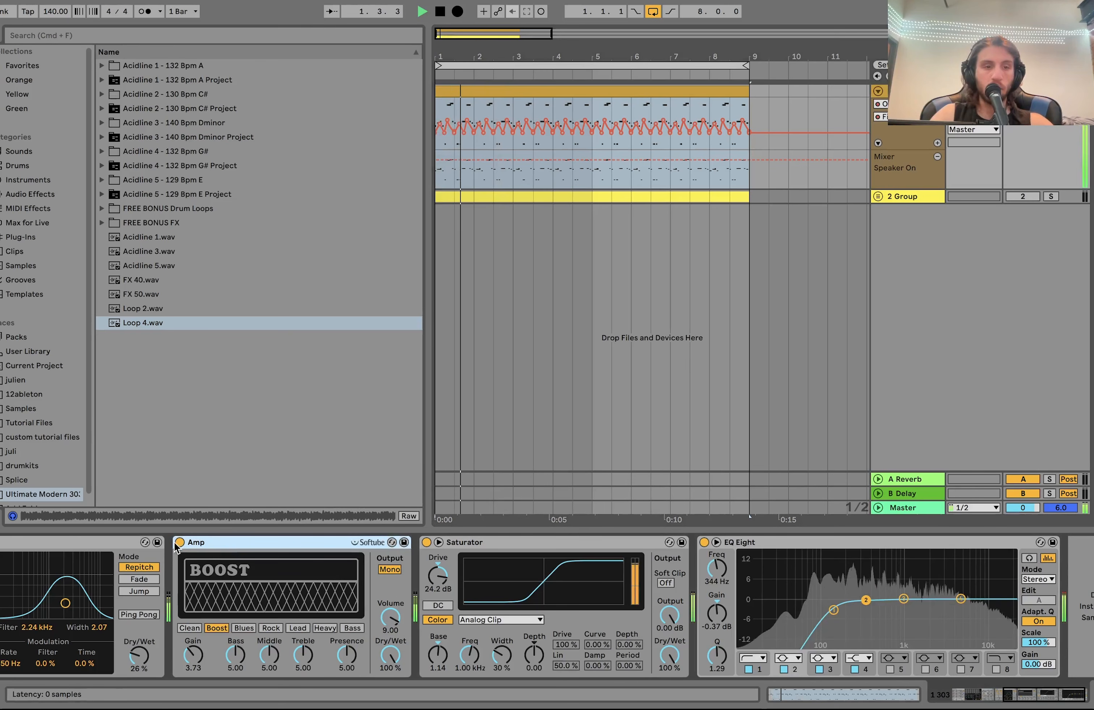
scroll(181, 547, left, 5)
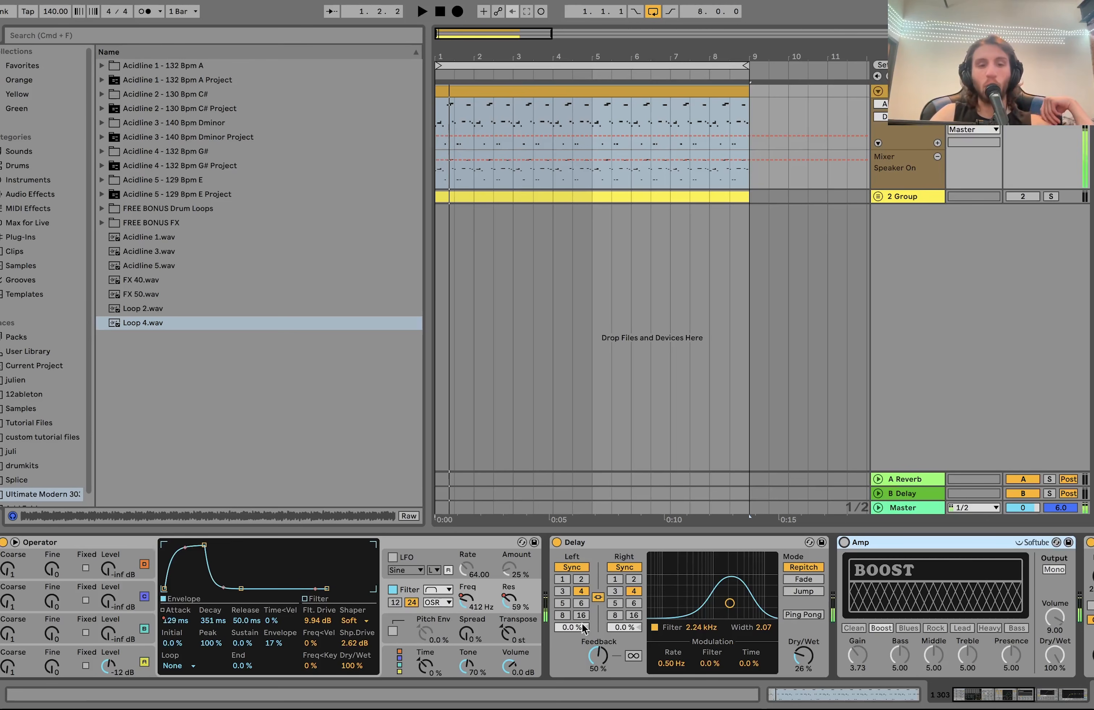
scroll(584, 629, right, 5)
key(space)
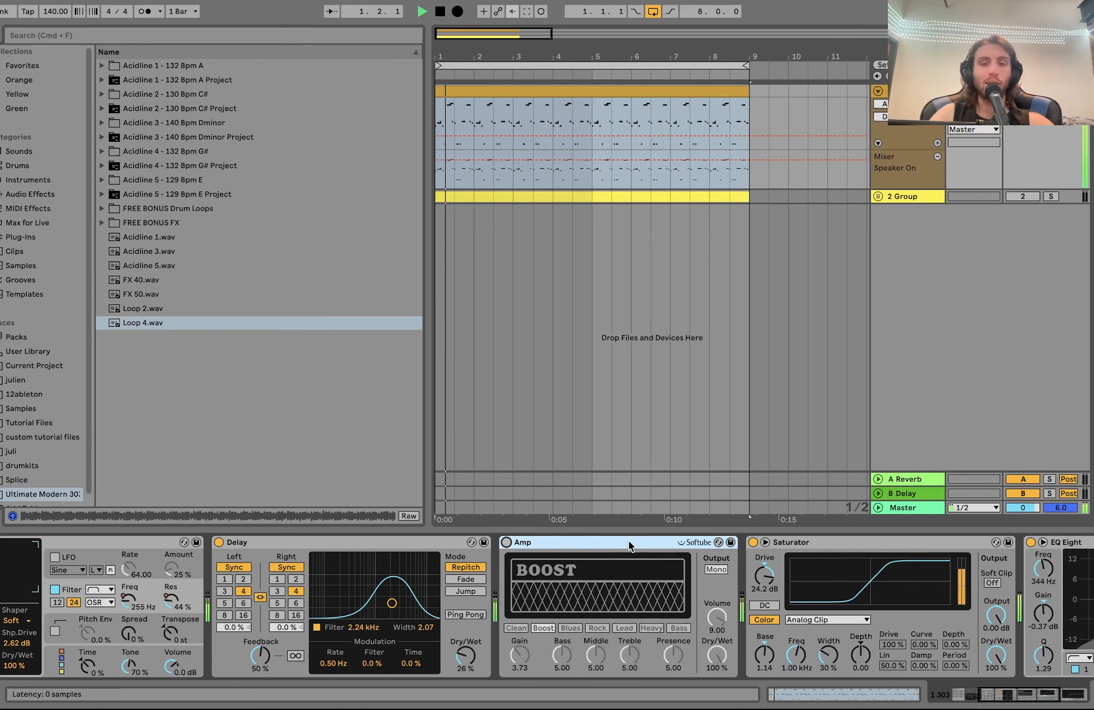
Switch the Amp device back on and replay the 303 line for comparison
click(506, 543)
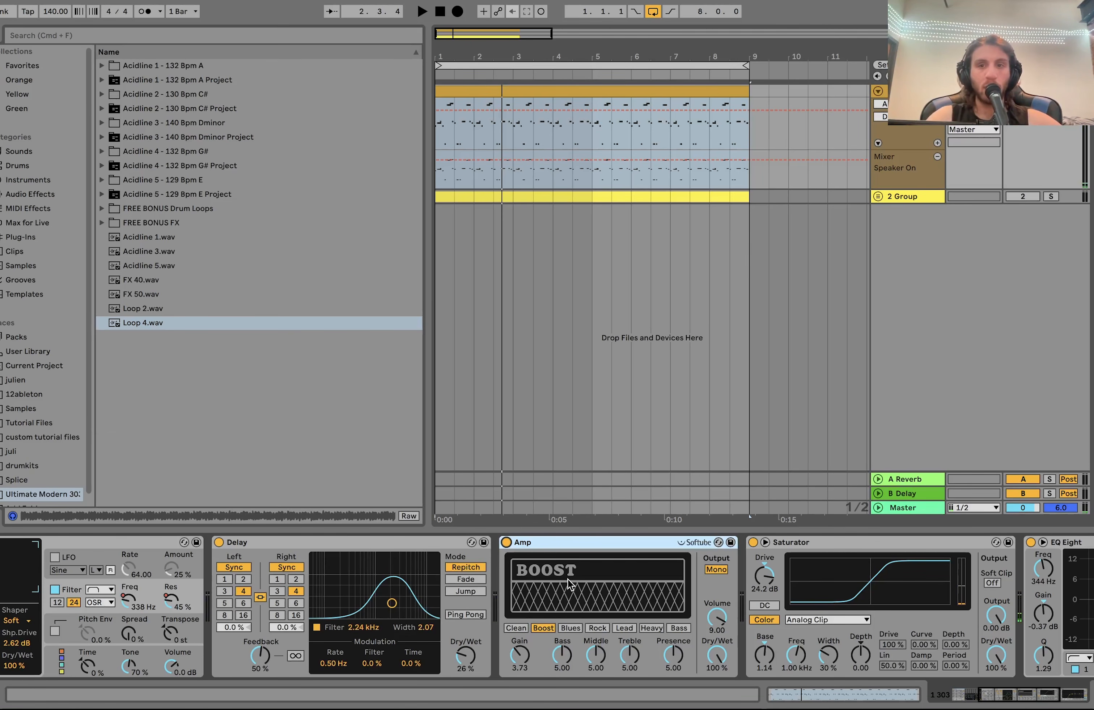
key(space)
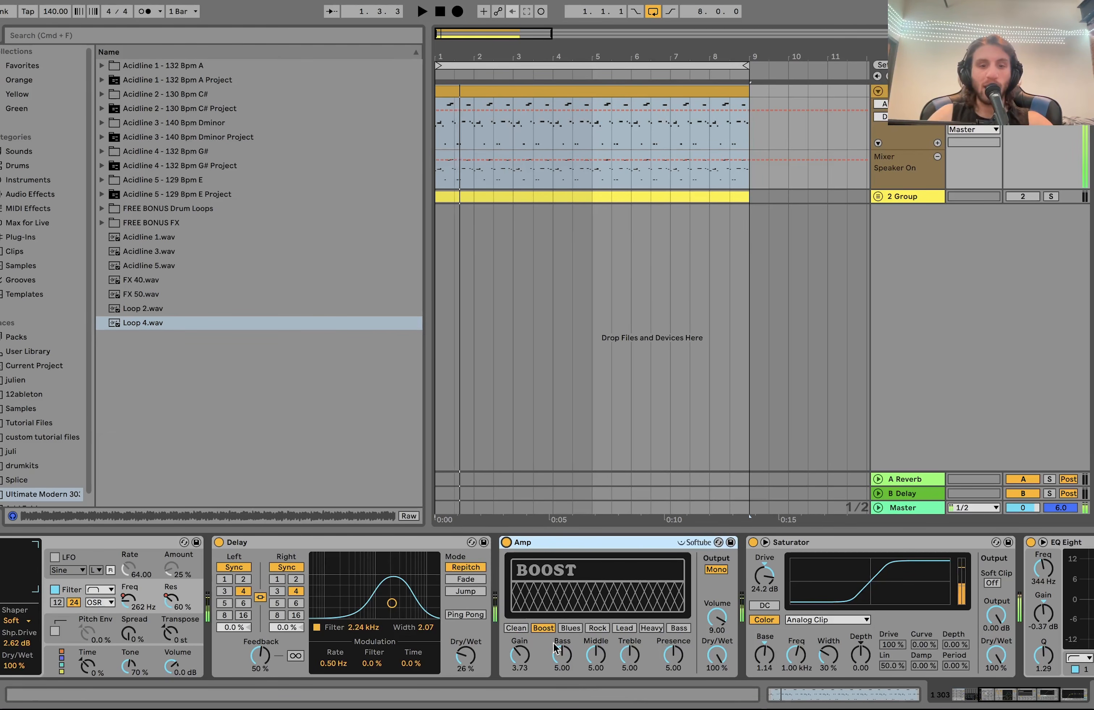
Play the 303 line with both the Amp and Saturator switched on
scroll(612, 653, right, 3)
key(space)
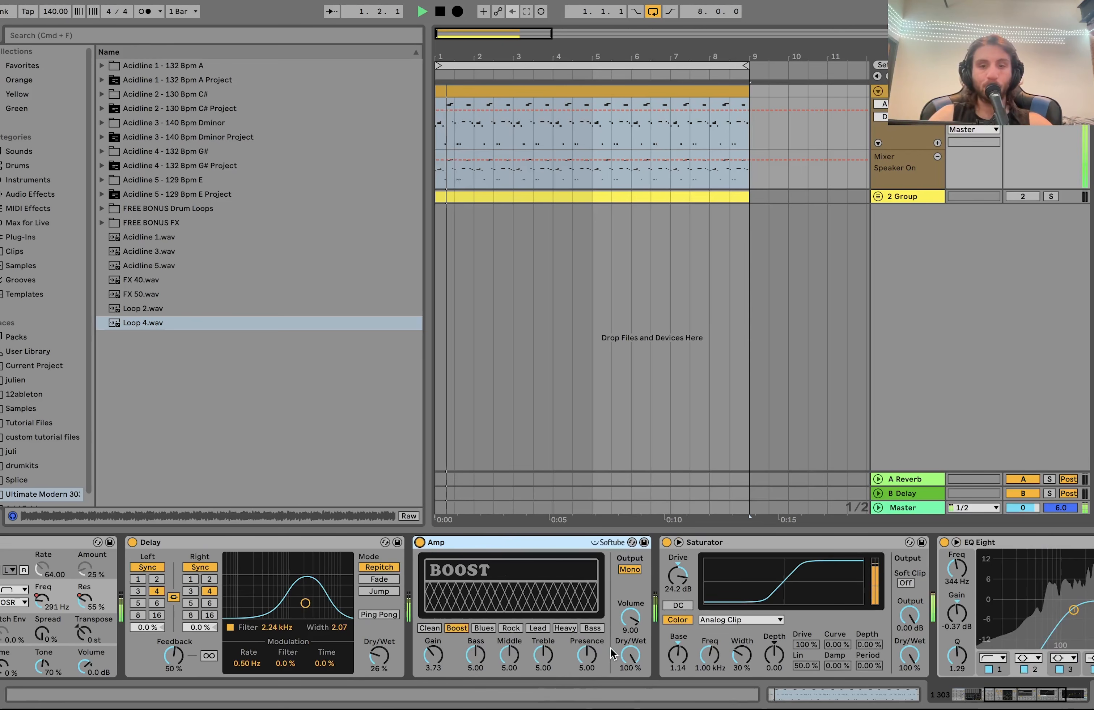
scroll(612, 653, right, 3)
key(space)
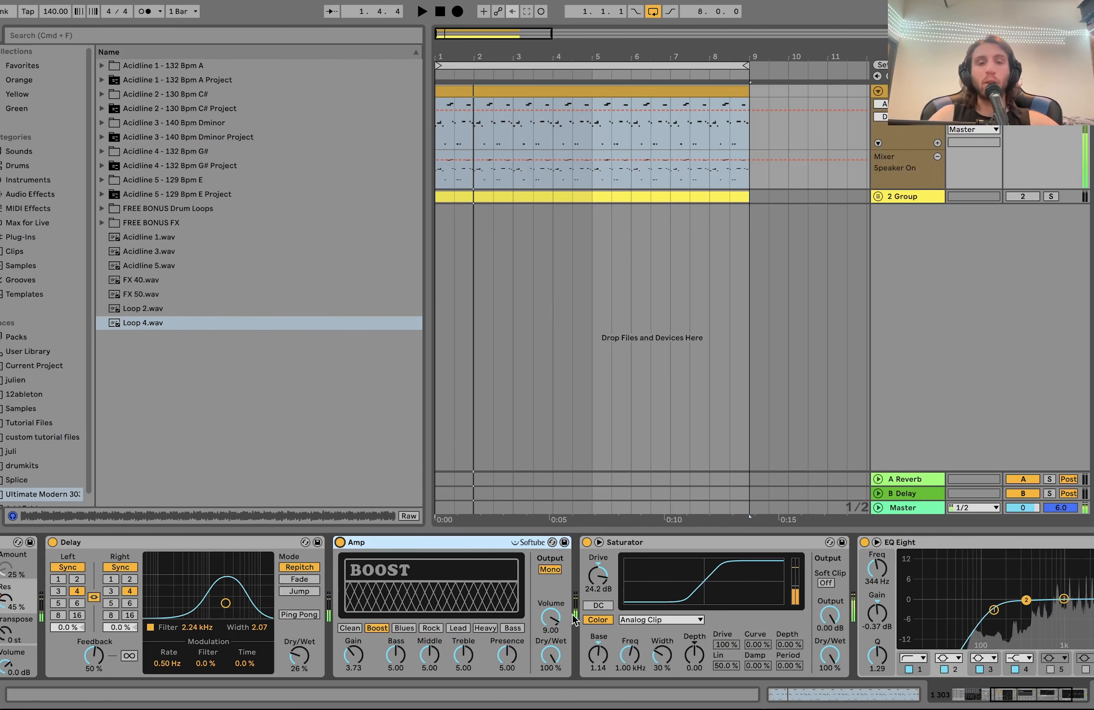
Bypass the Saturator in the 303 chain while keeping the Amp on, and play the line without it
click(587, 543)
click(340, 542)
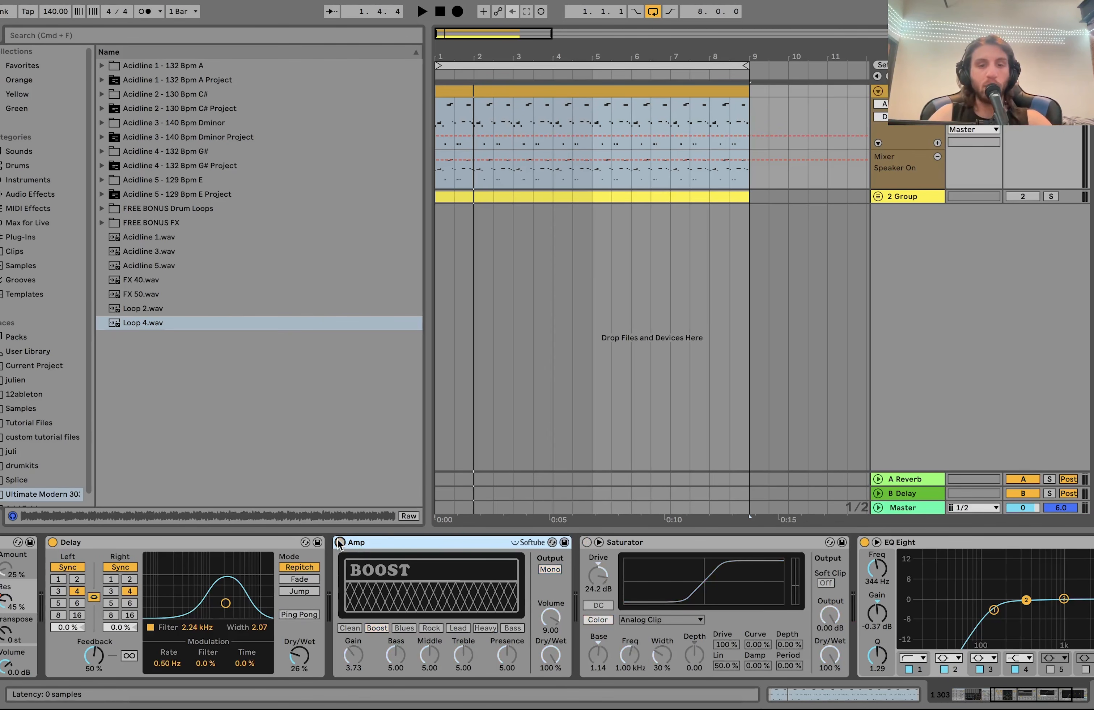
click(340, 543)
key(space)
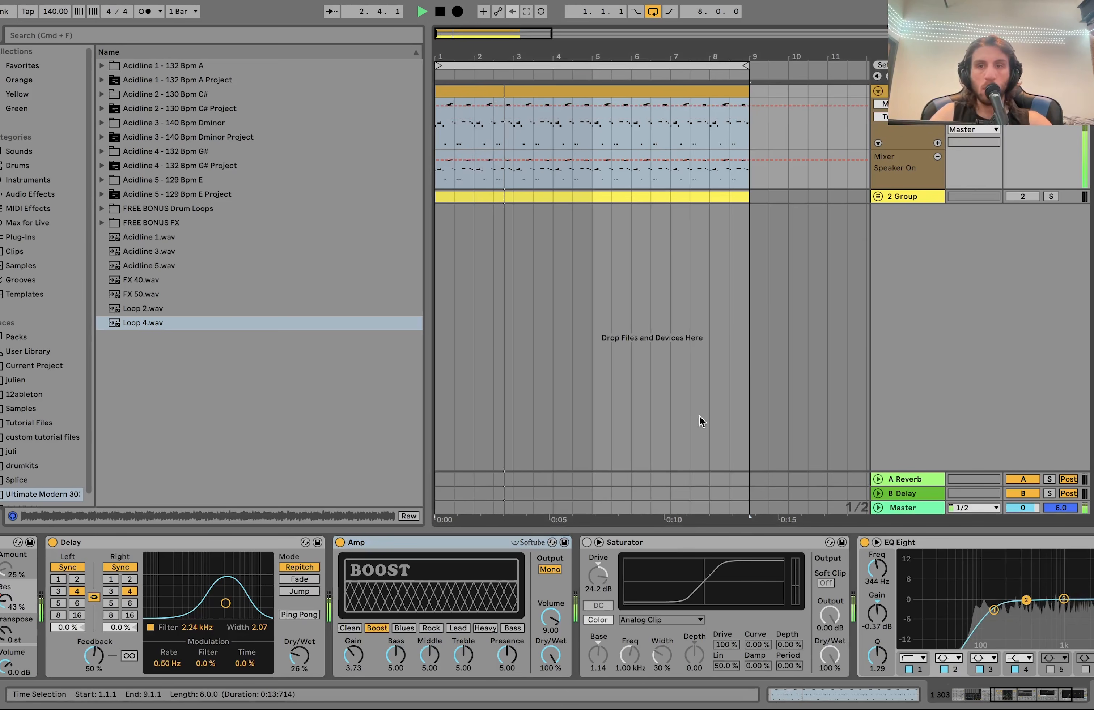
key(space)
key(space)
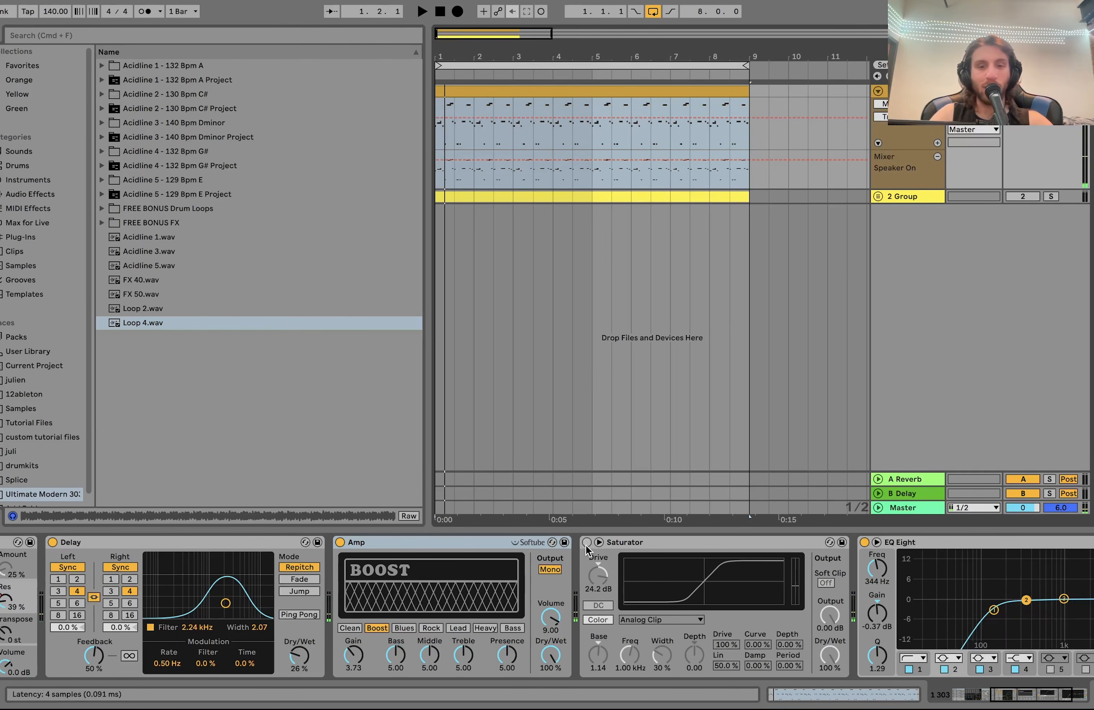
Switch the Saturator back on and replay the 303 line while viewing the chain through to EQ Eight
click(587, 543)
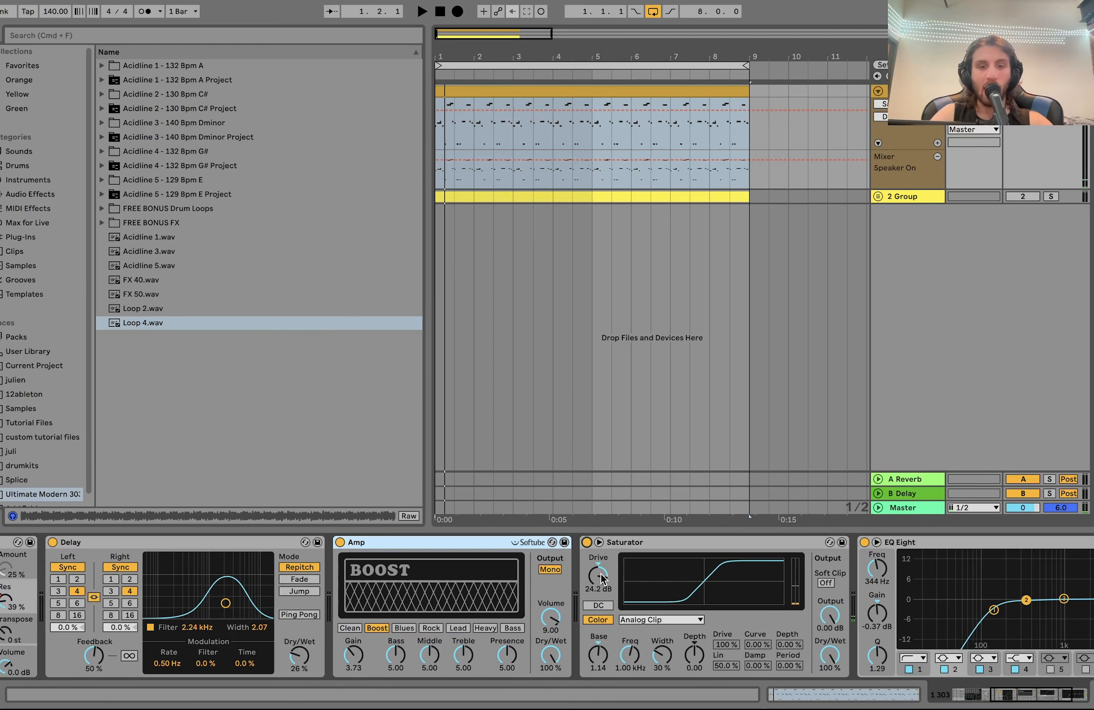
key(space)
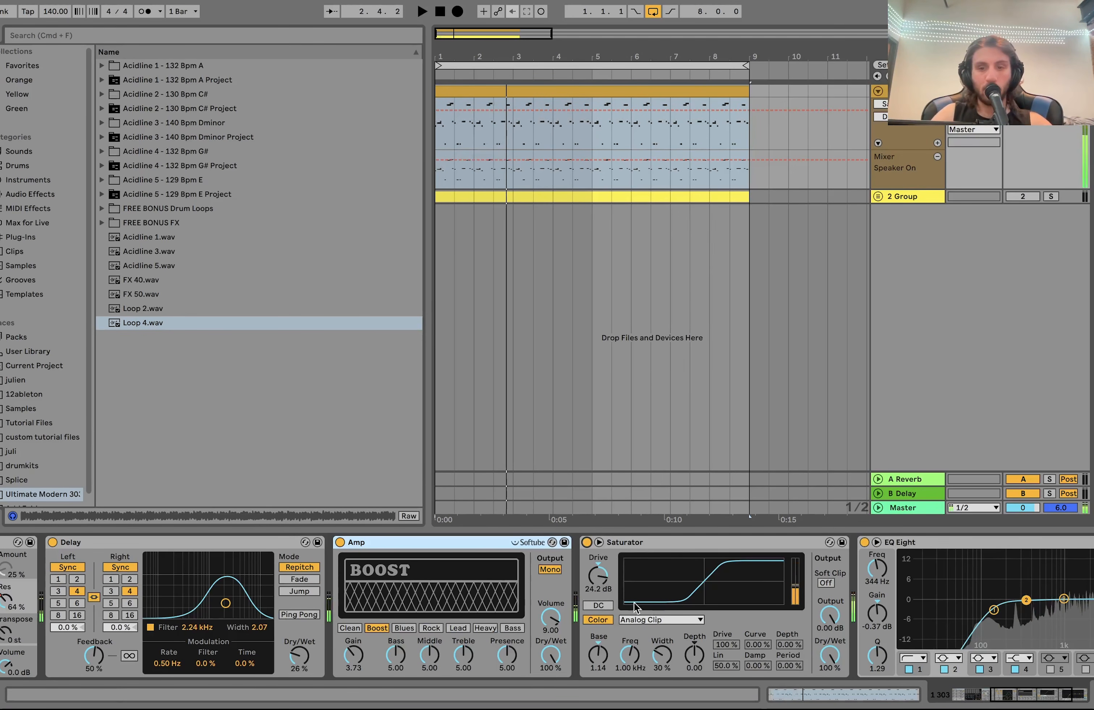
scroll(643, 588, right, 5)
key(space)
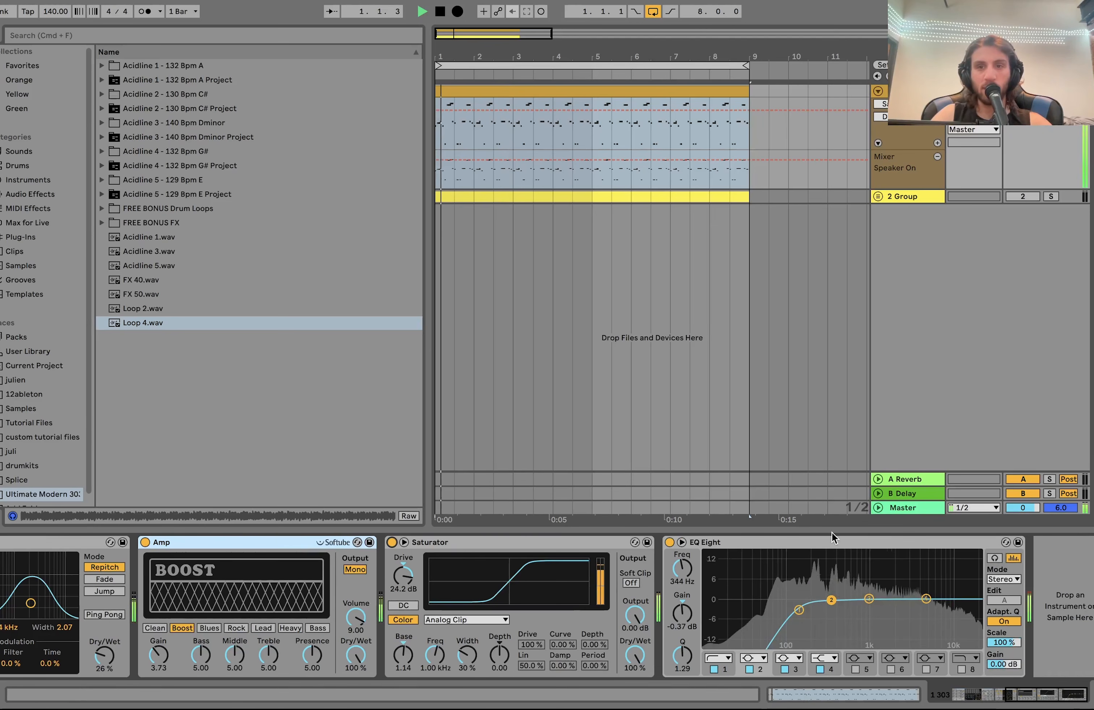
scroll(702, 574, left, 10)
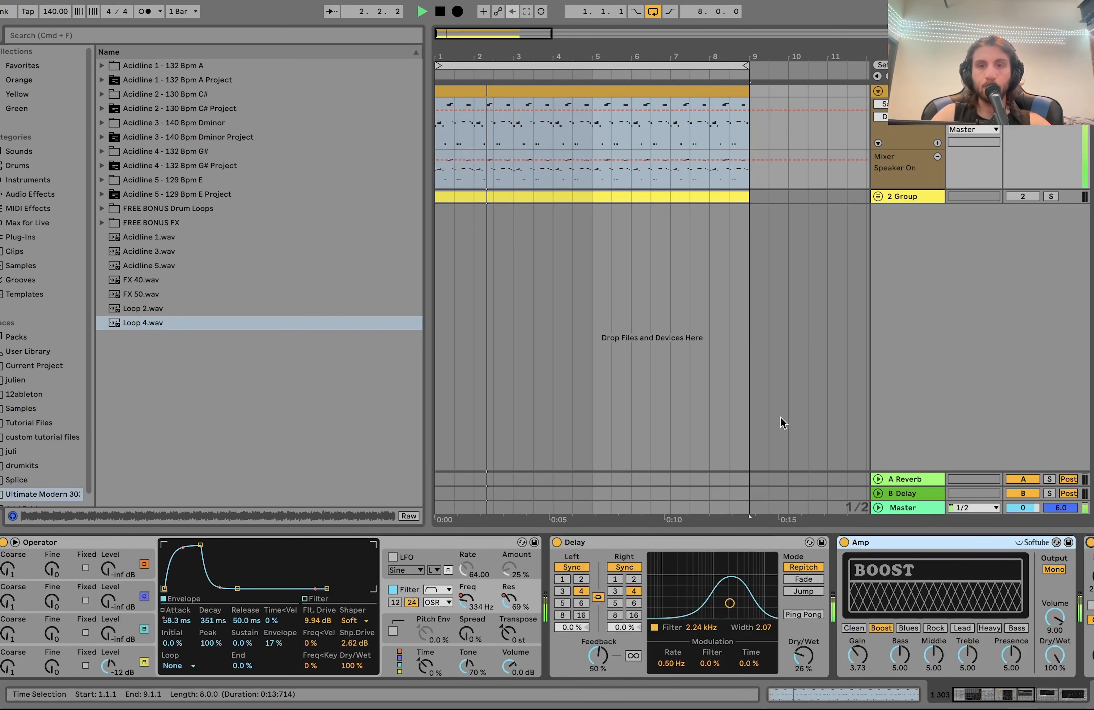
key(space)
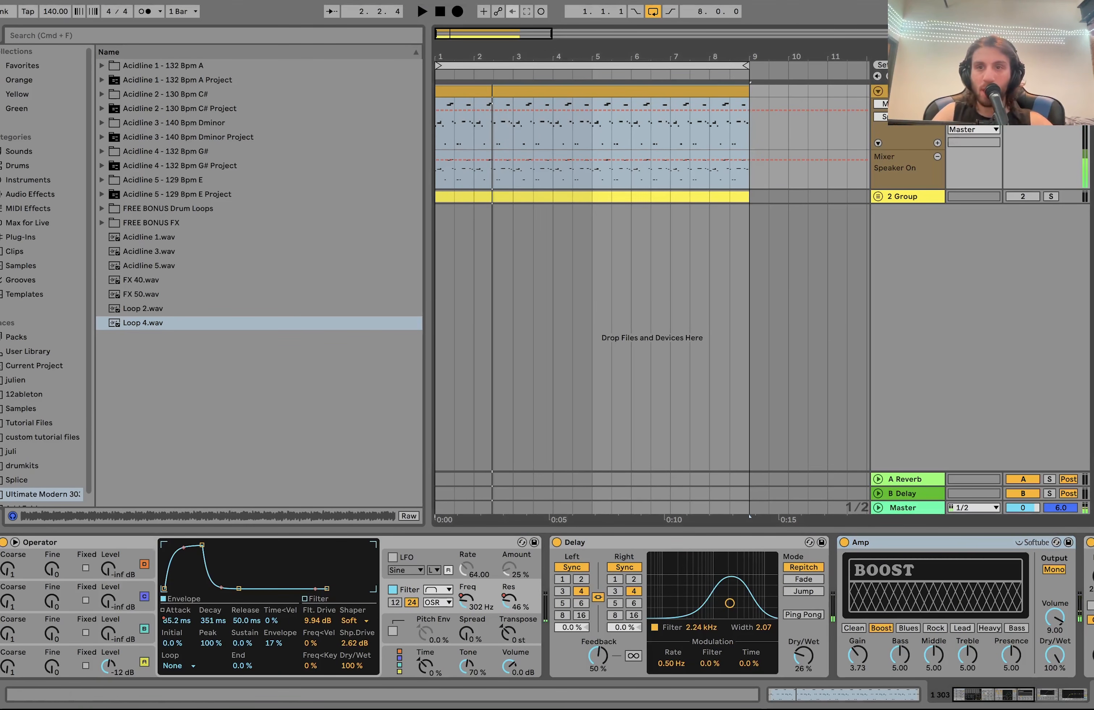
Solo and reactivate the 2 Group track, unfold it, and ungroup its tracks
click(1048, 197)
click(1020, 197)
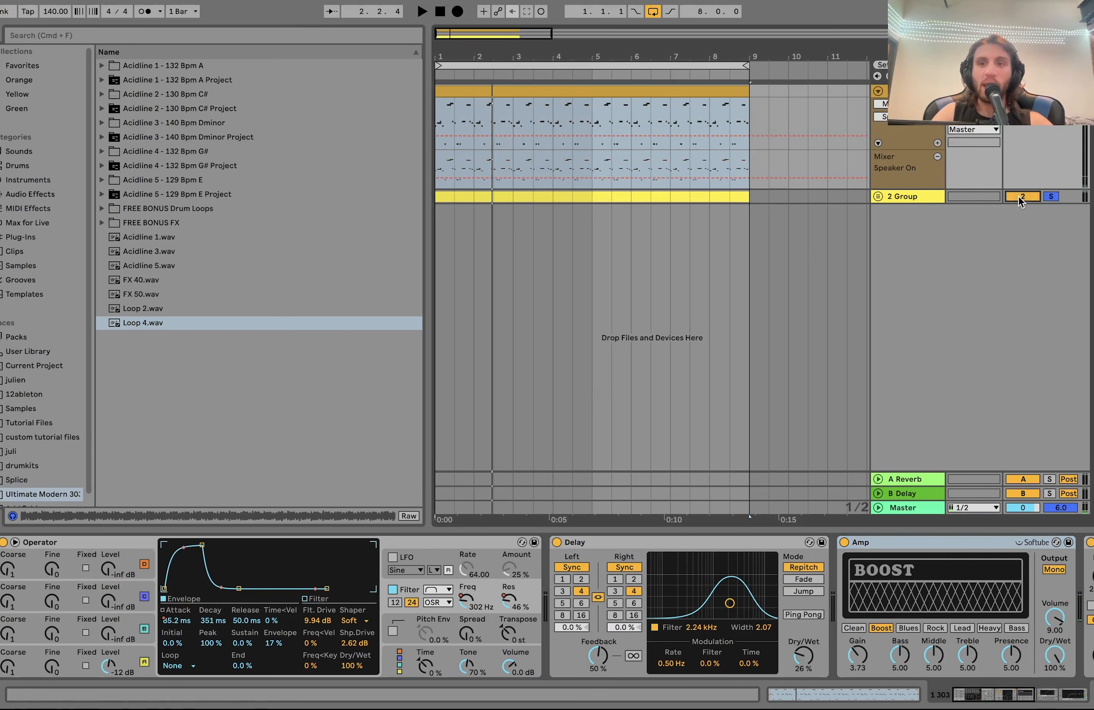
click(878, 196)
right_click(894, 196)
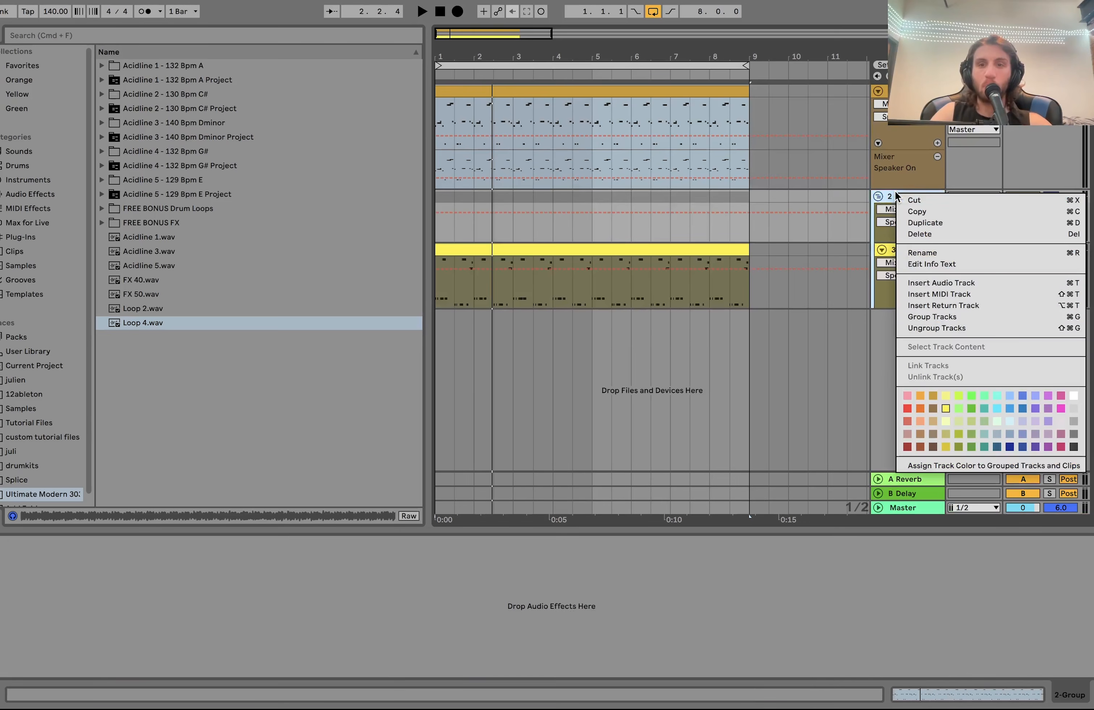
click(920, 328)
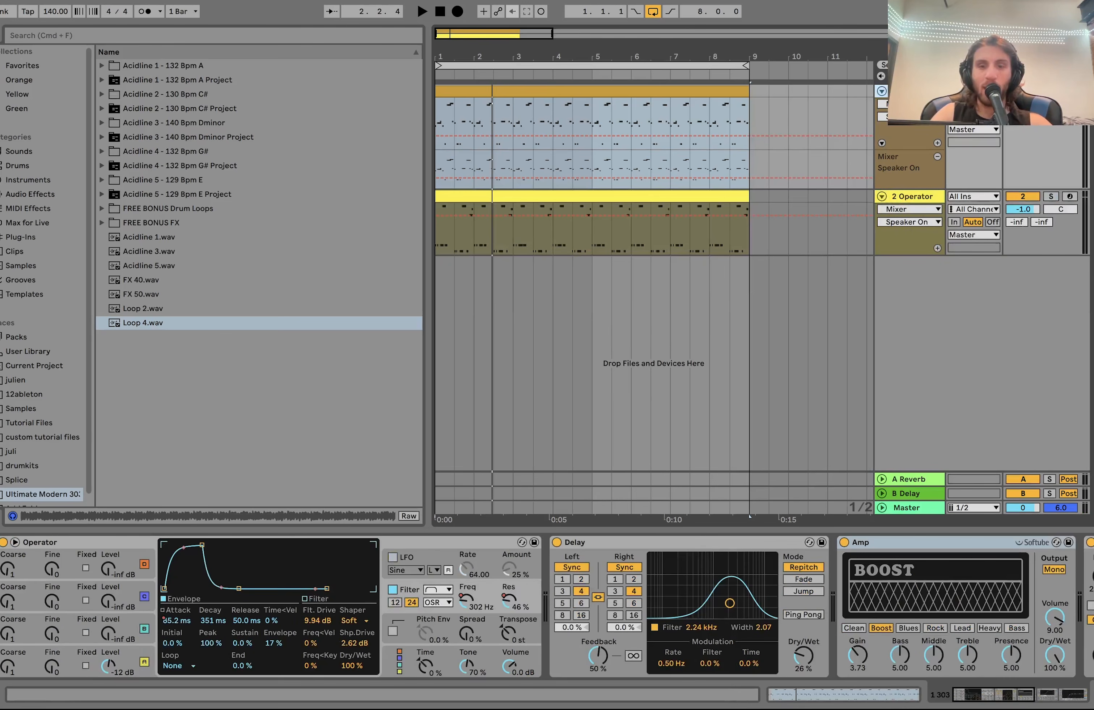
Put the 303 track in its own folded group and play the Operator track's line
key(super+g)
click(906, 252)
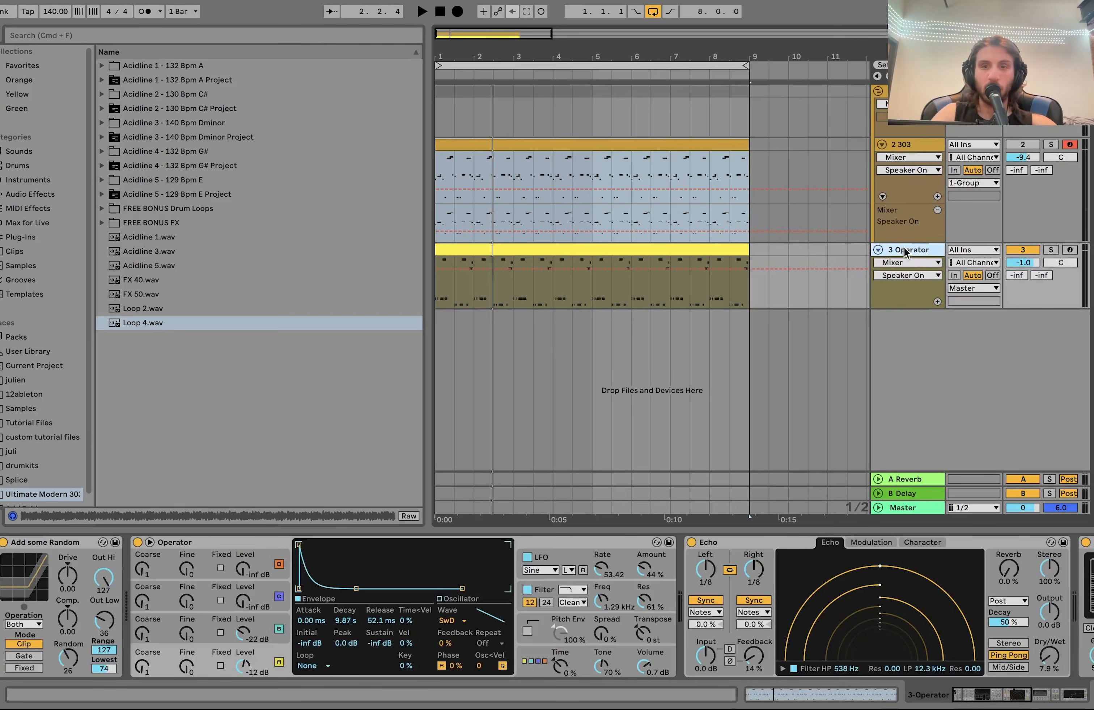
click(879, 93)
click(666, 103)
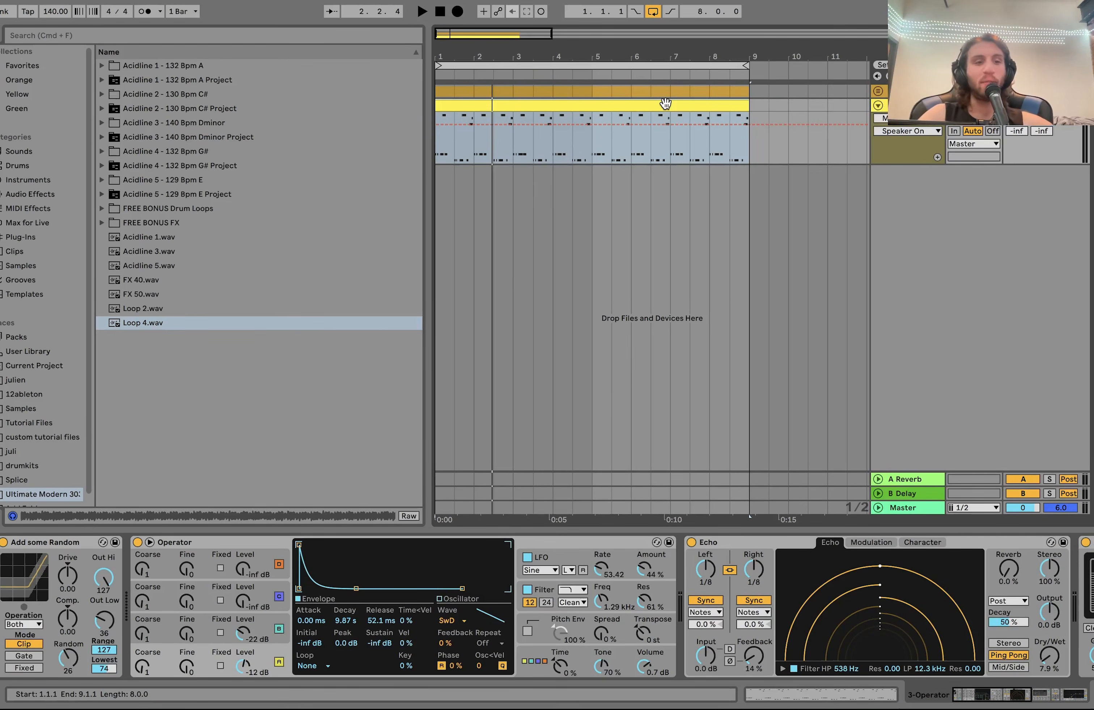
key(space)
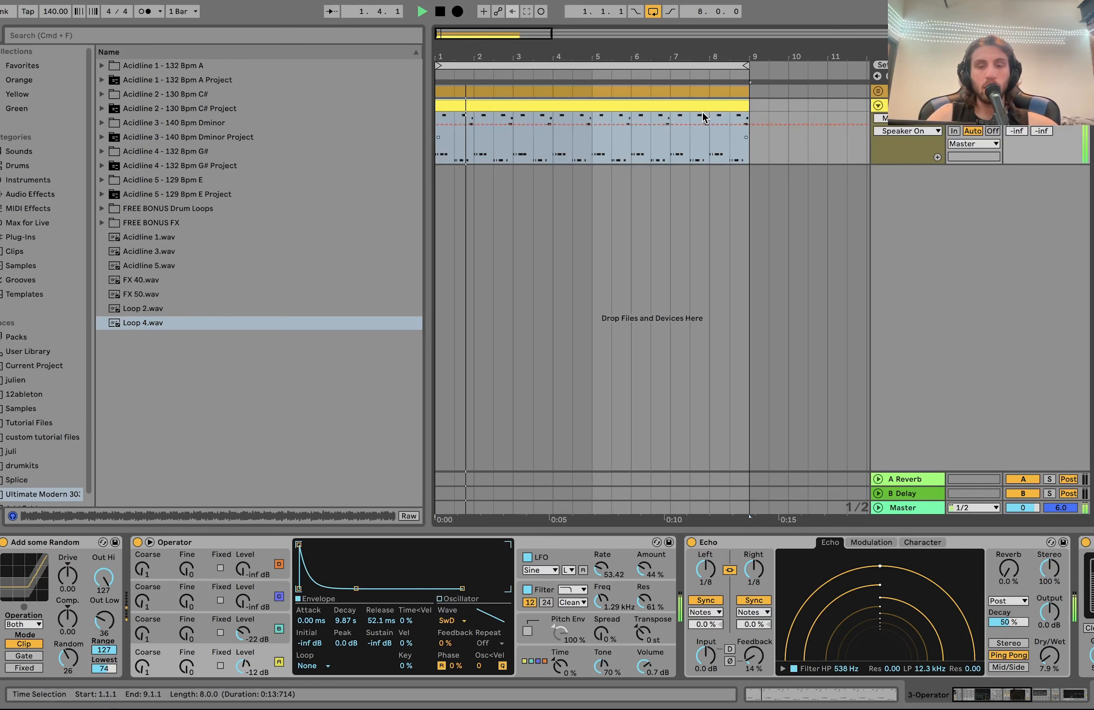
key(space)
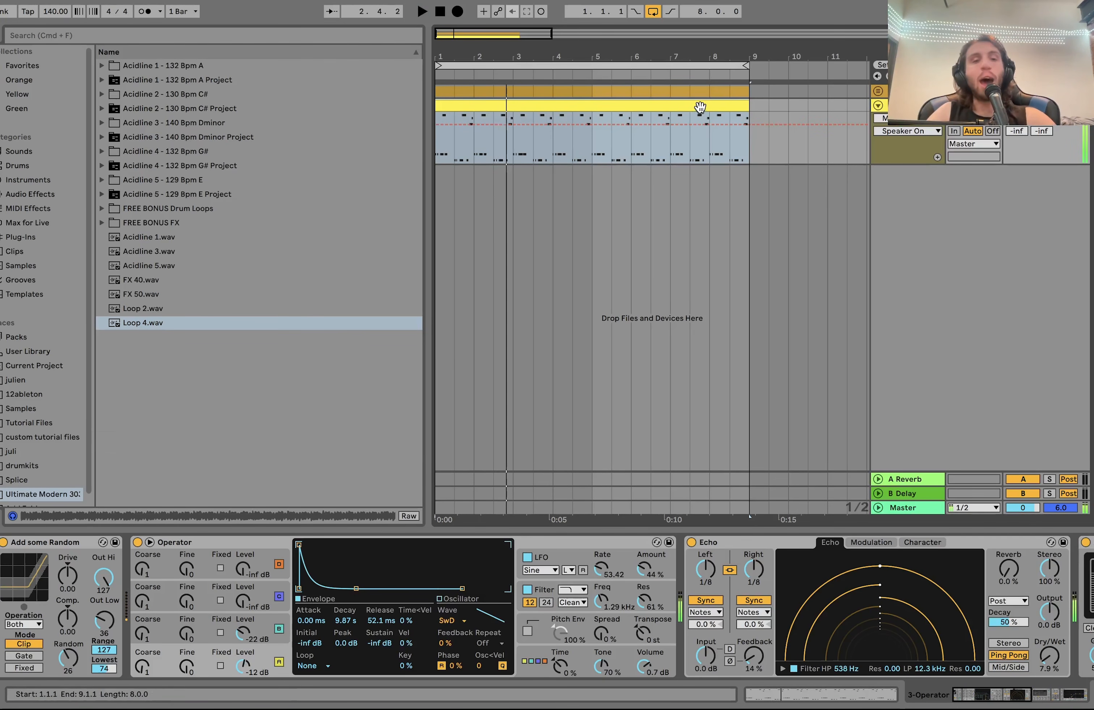
Open the Operator track's MIDI clip with note folding turned off and play its pattern
double_click(700, 107)
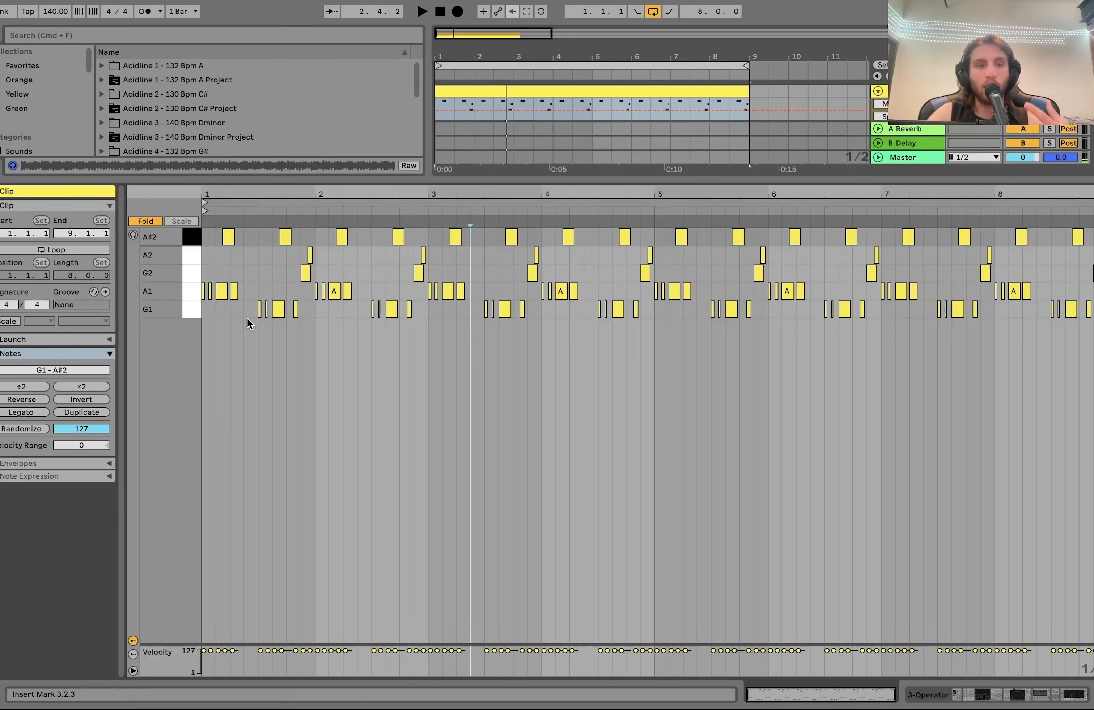
click(144, 221)
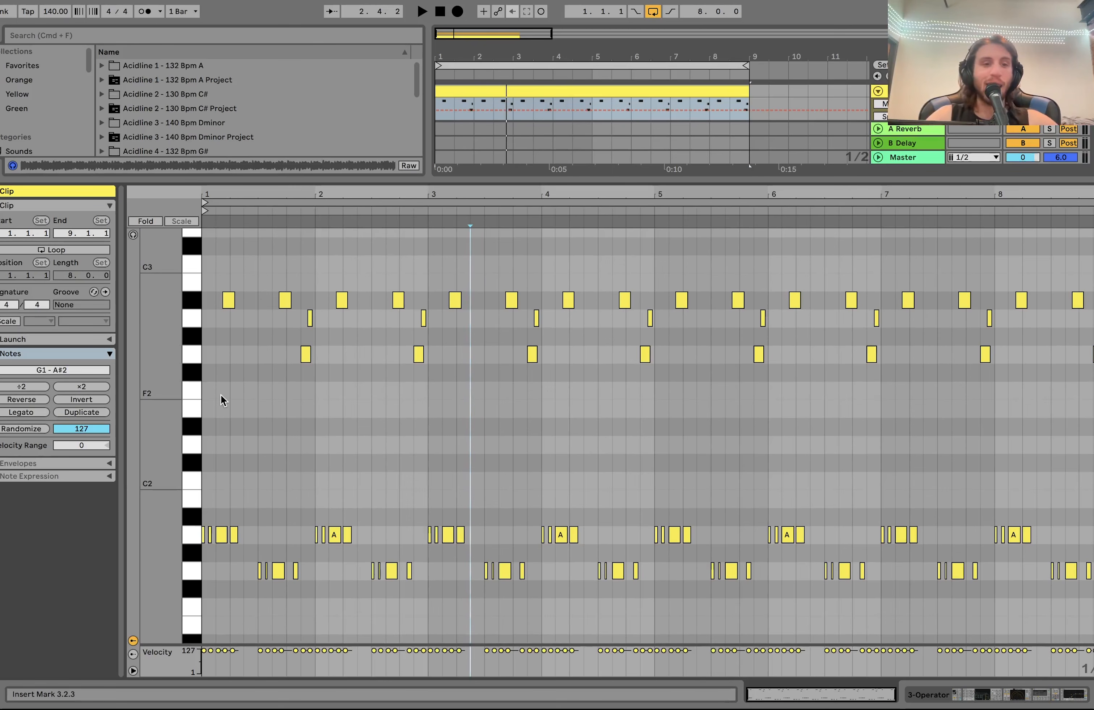
scroll(221, 396, up, 3)
scroll(221, 396, down, 1)
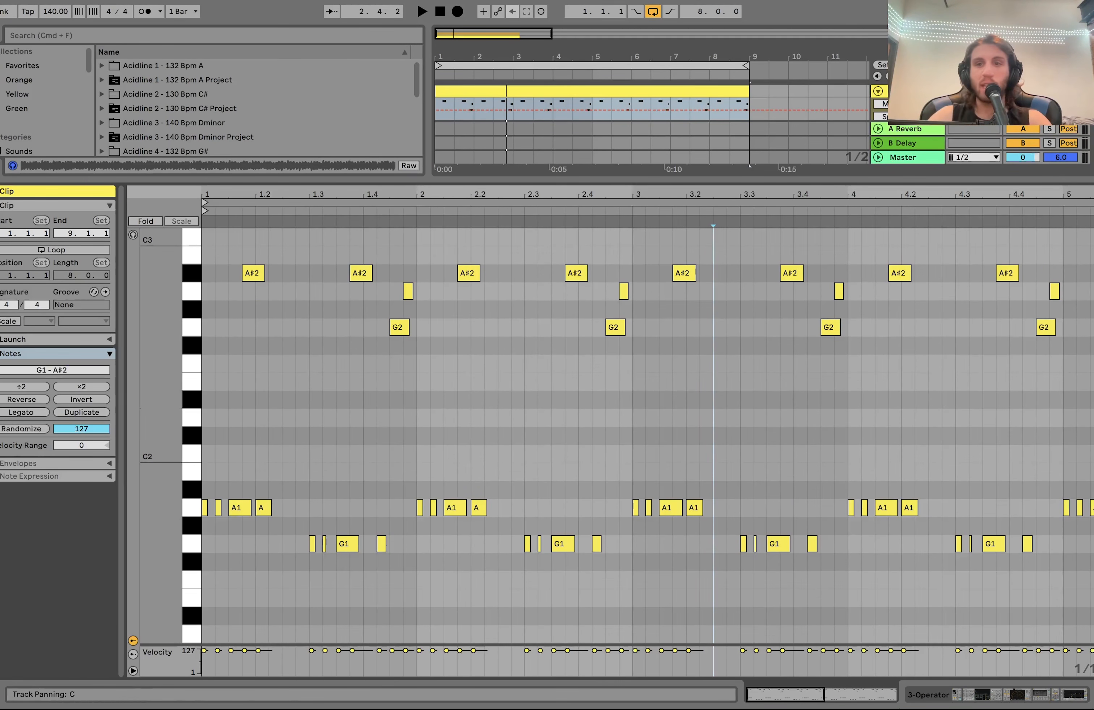
key(space)
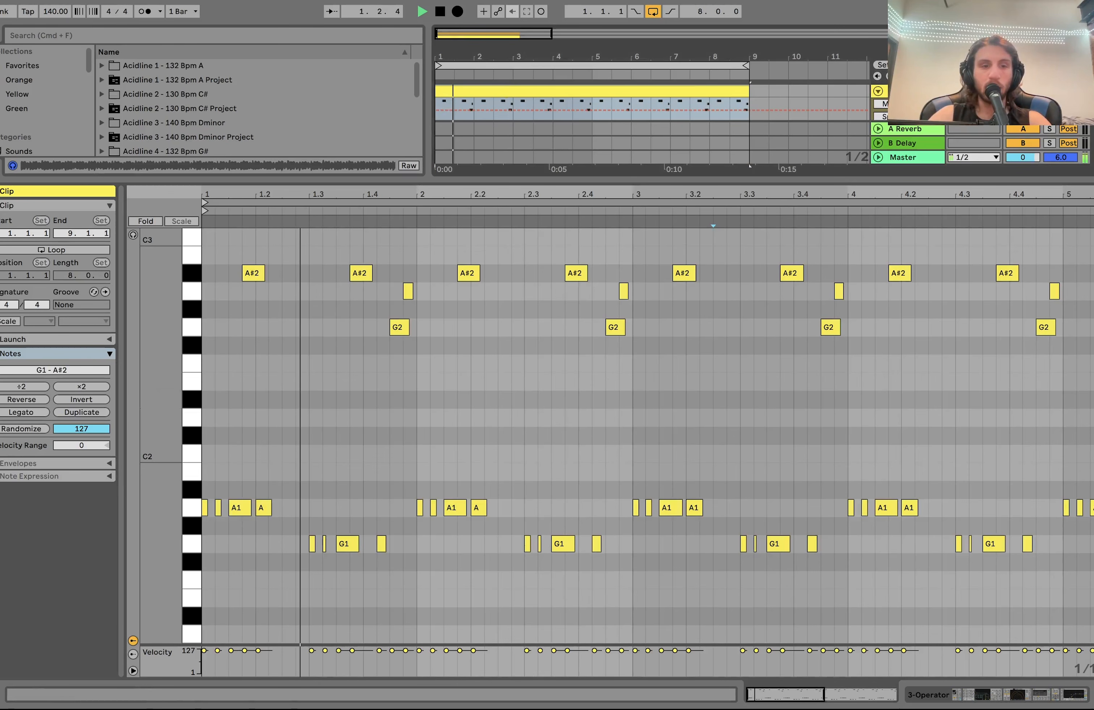
key(space)
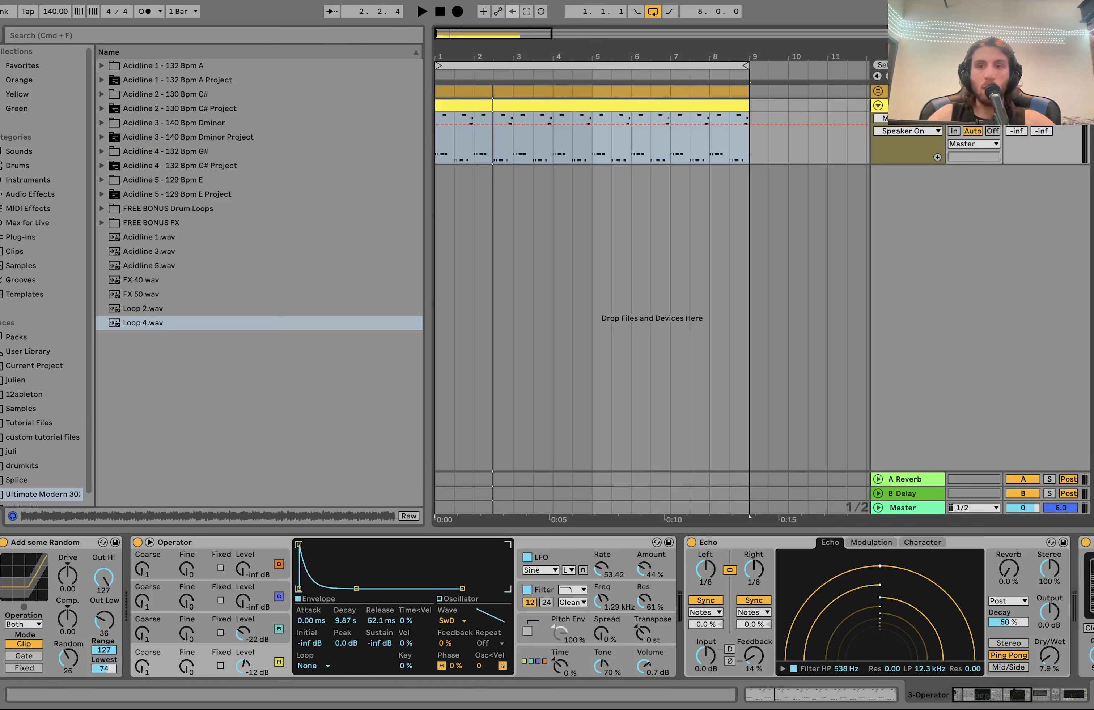
Unfold the 303 group, reactivate the 303 track, and play its part
click(877, 92)
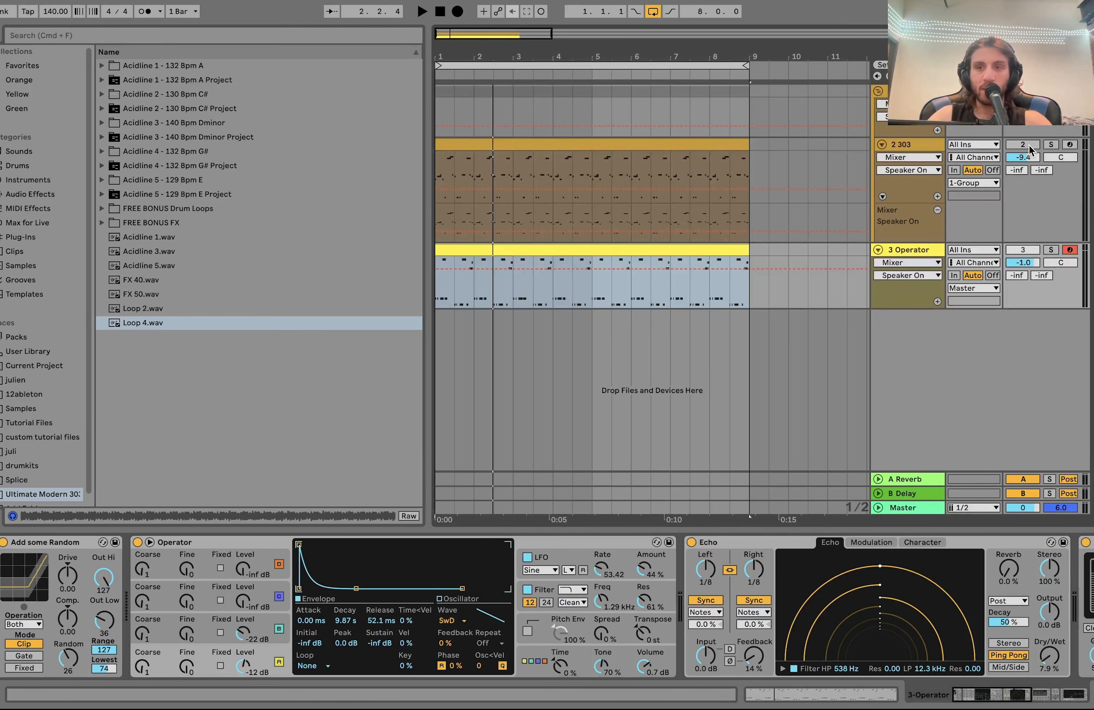
click(1023, 144)
key(space)
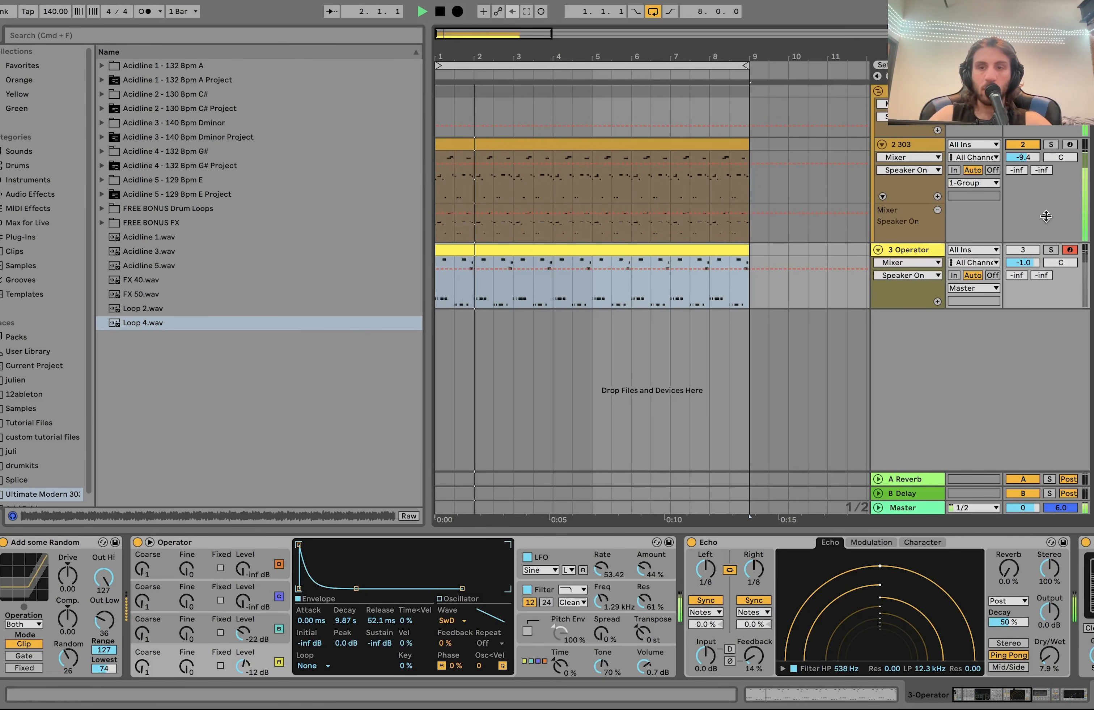
key(space)
Solo the Operator track and play its line with the clip's notes open
click(1051, 251)
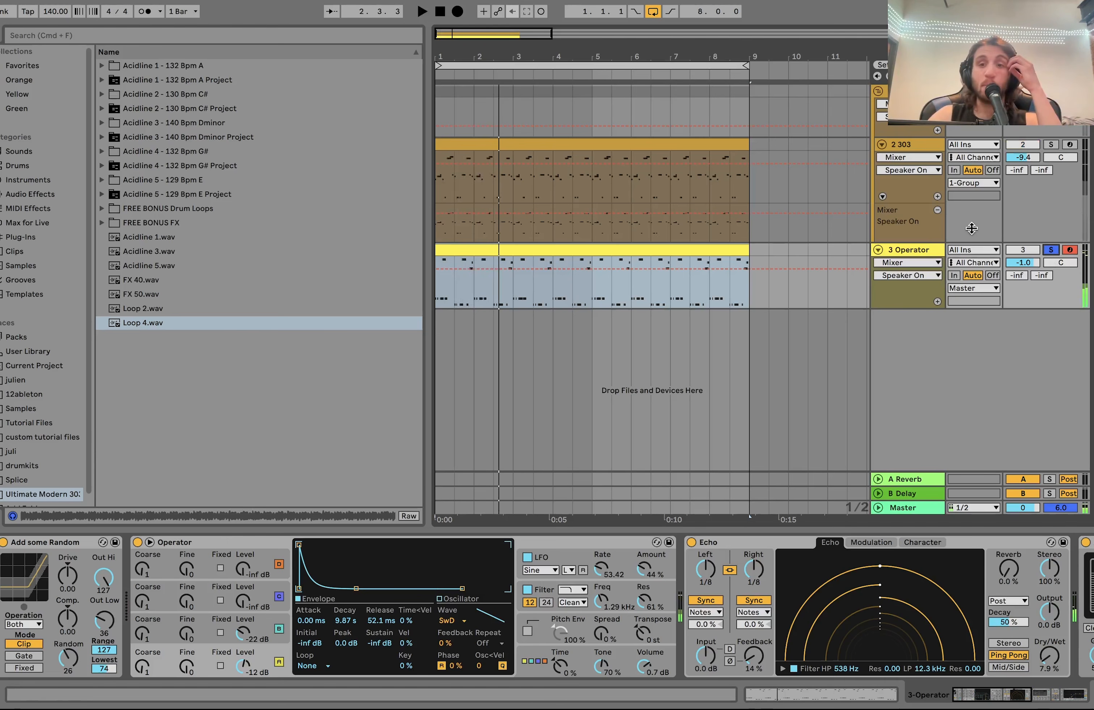
click(930, 250)
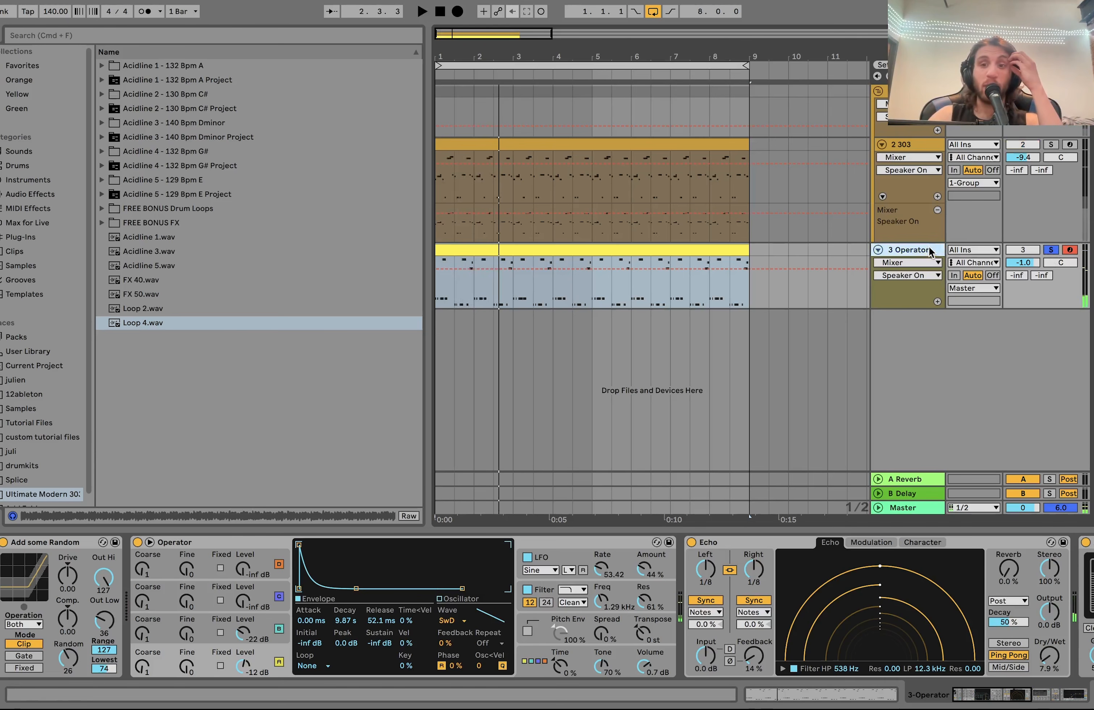
double_click(701, 249)
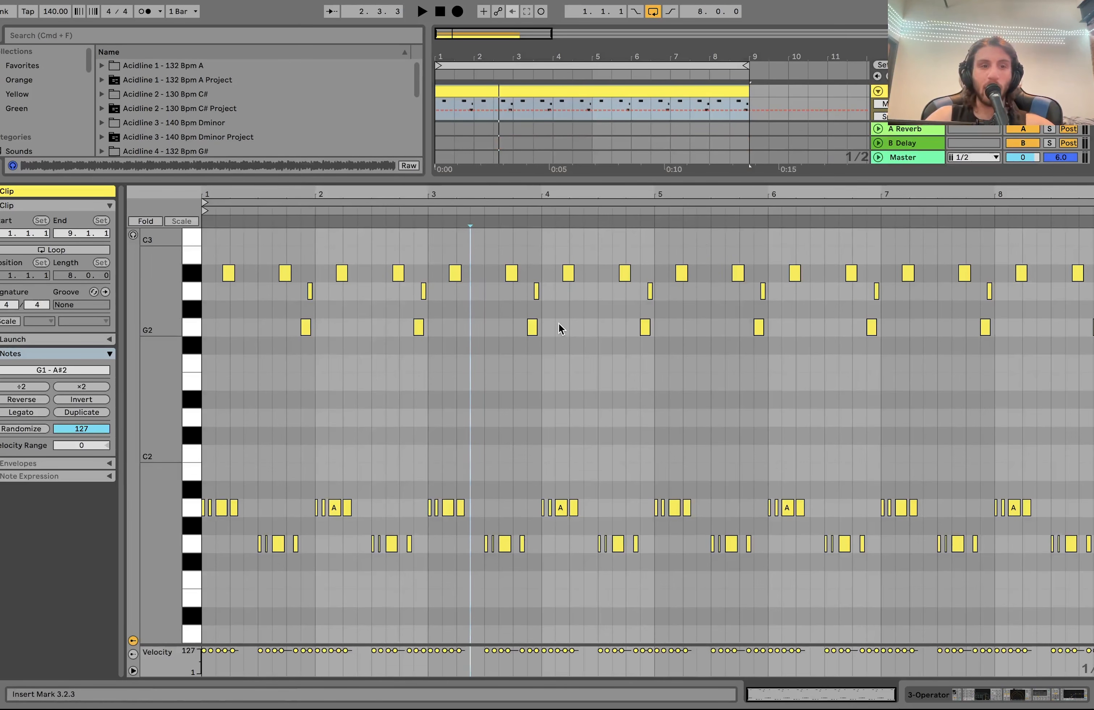
key(space)
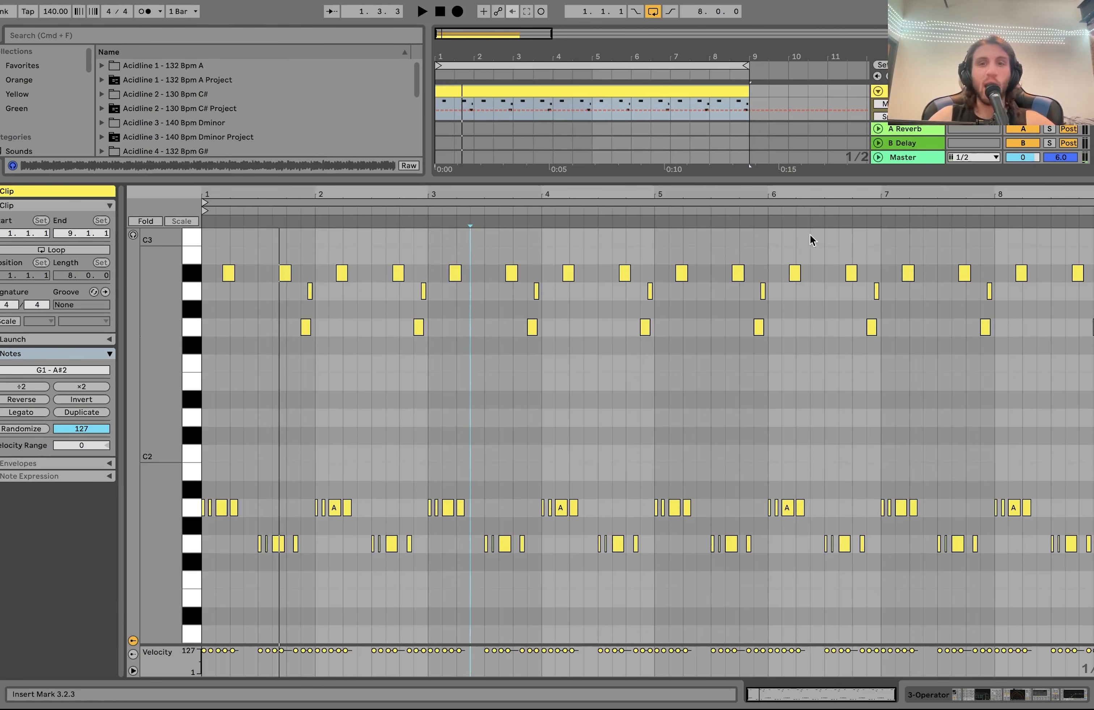
key(space)
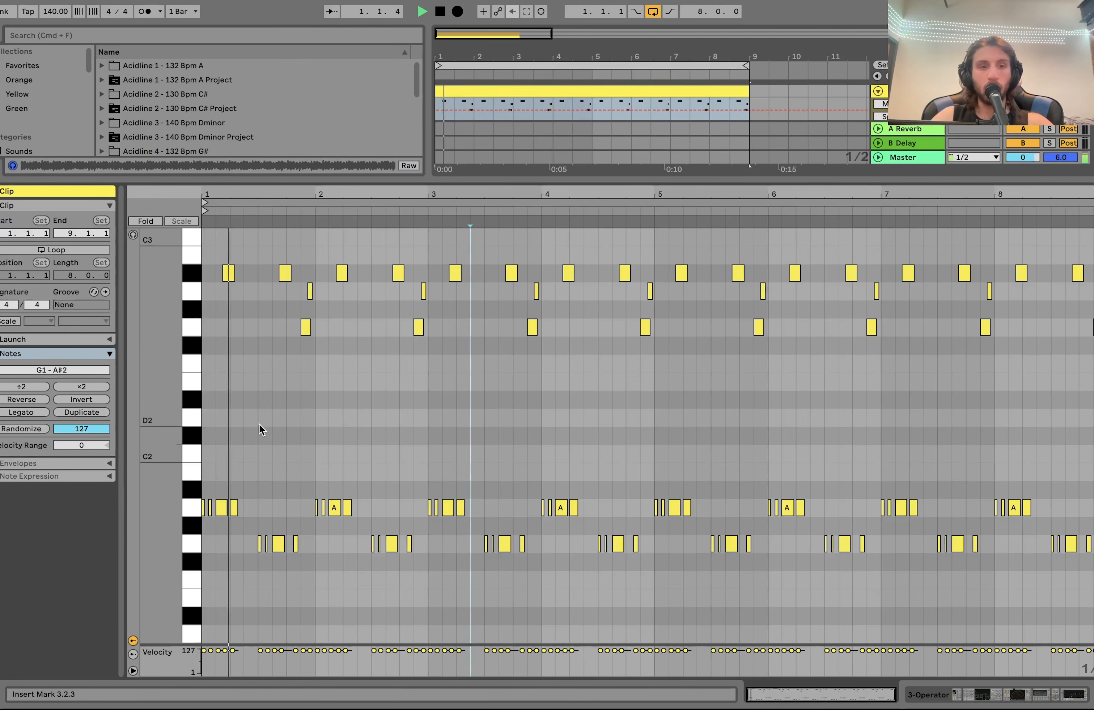
key(space)
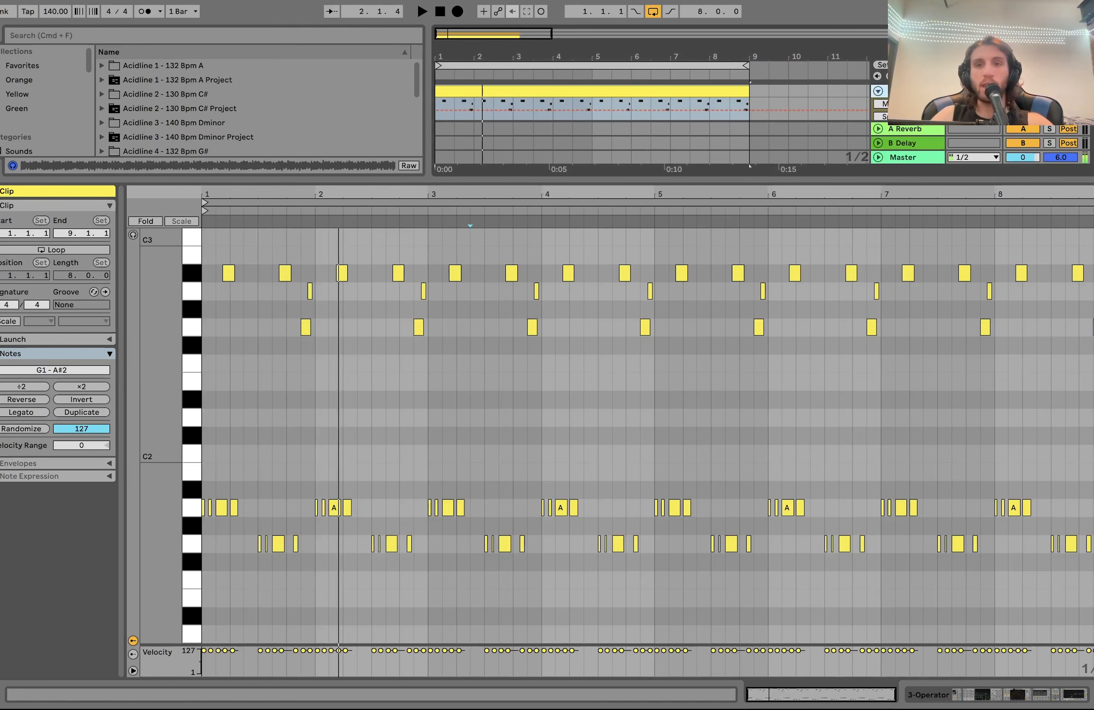
Move the second half of bar 1 in the Operator clip to the start of bar 2, and play each half separately
key(shift+Tab)
scroll(547, 248, up, 5)
scroll(547, 248, left, 5)
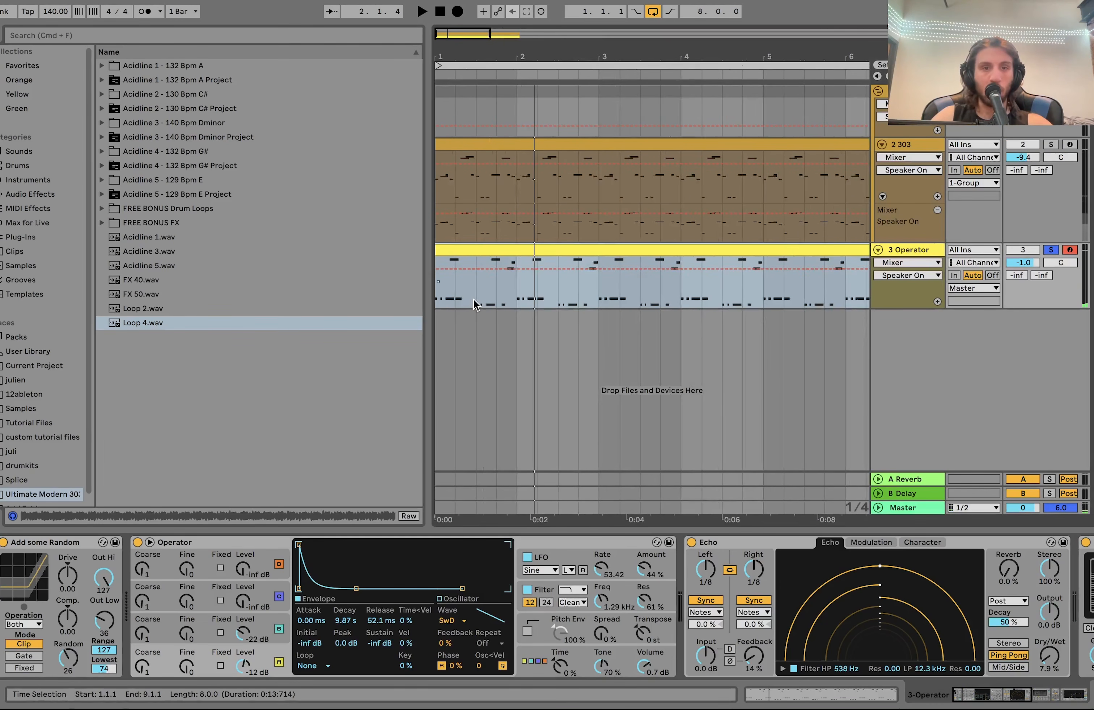
drag(475, 301, 538, 250)
click(460, 253)
key(space)
key(space)
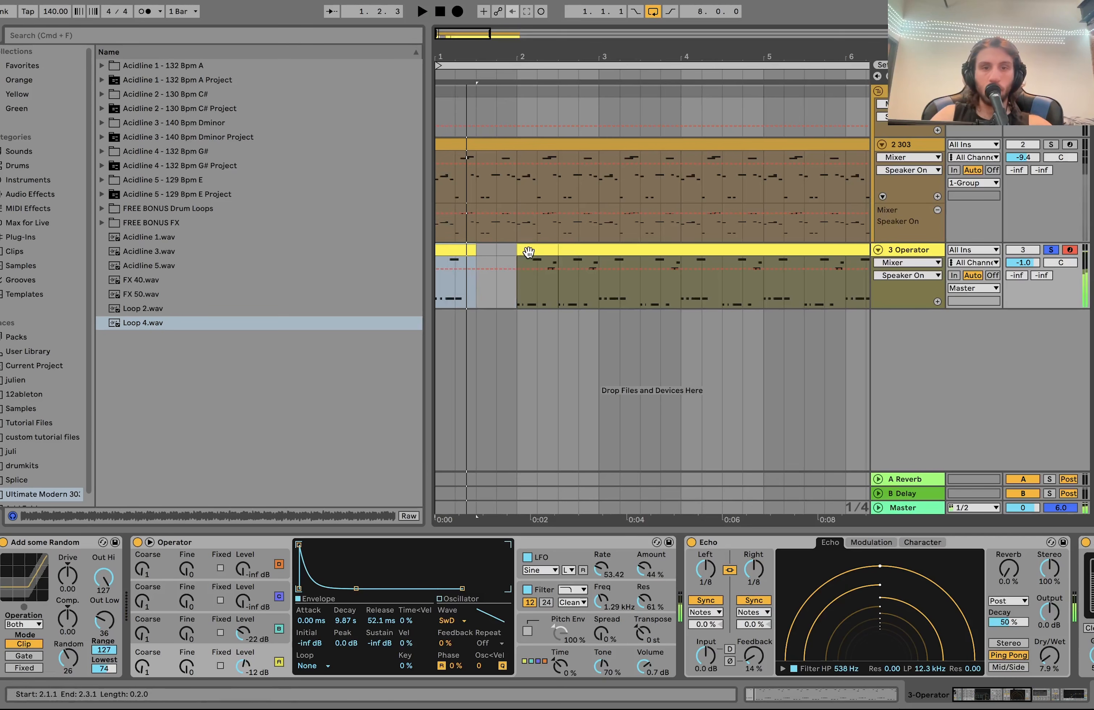
click(528, 252)
key(space)
key(space)
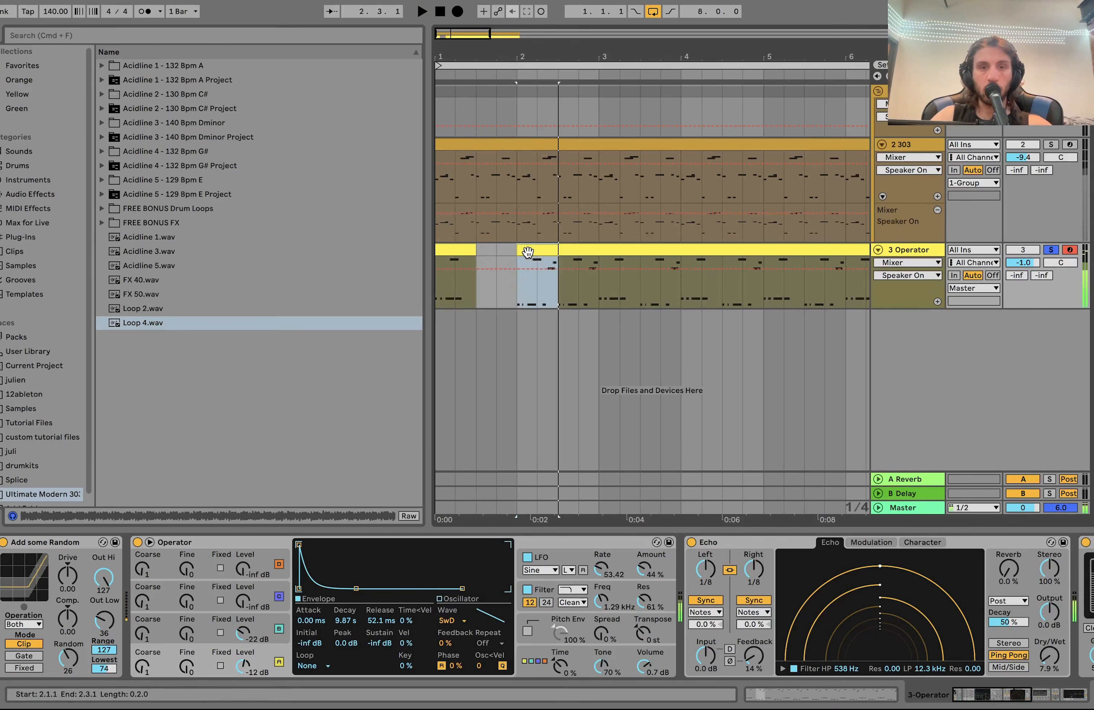
Undo the clip move, replay the complete Operator line, and select the track's Operator device
key(super+z)
click(483, 250)
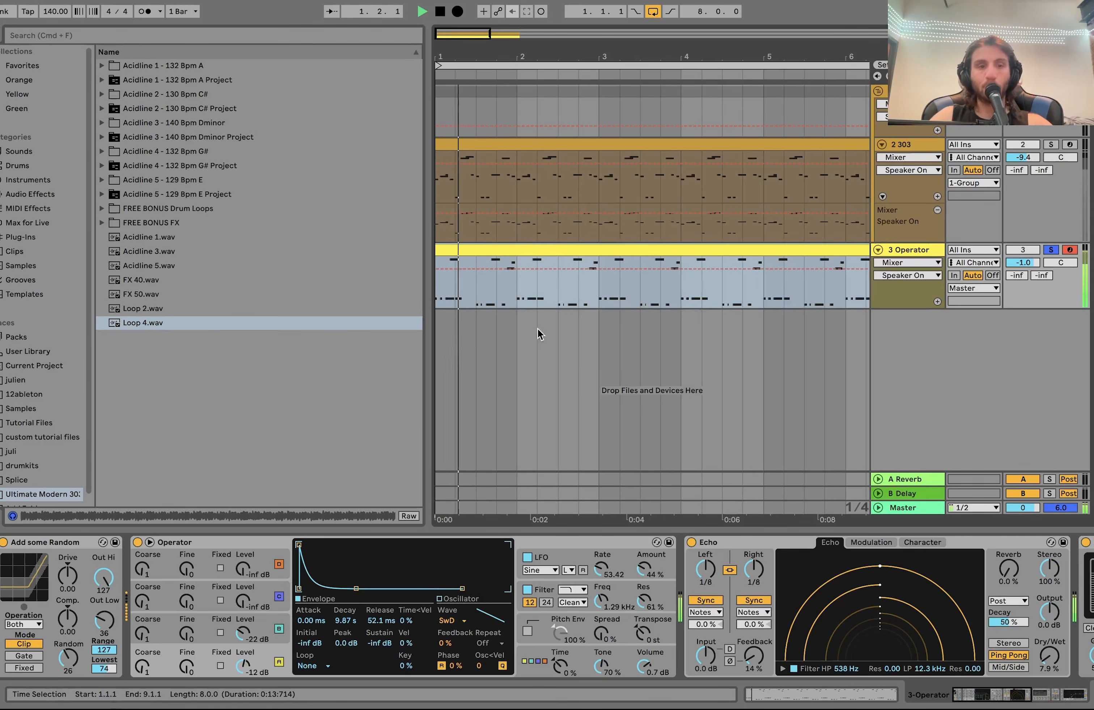
click(249, 546)
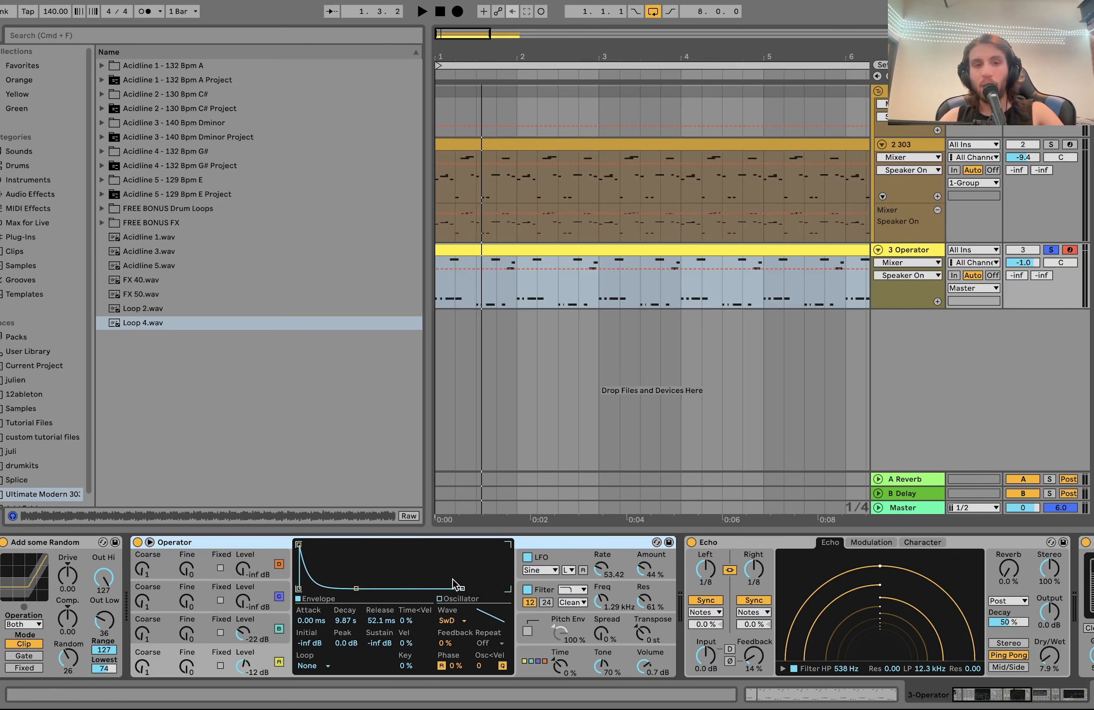
Play the Operator line, display oscillator B's settings, and fold the 303 group
key(space)
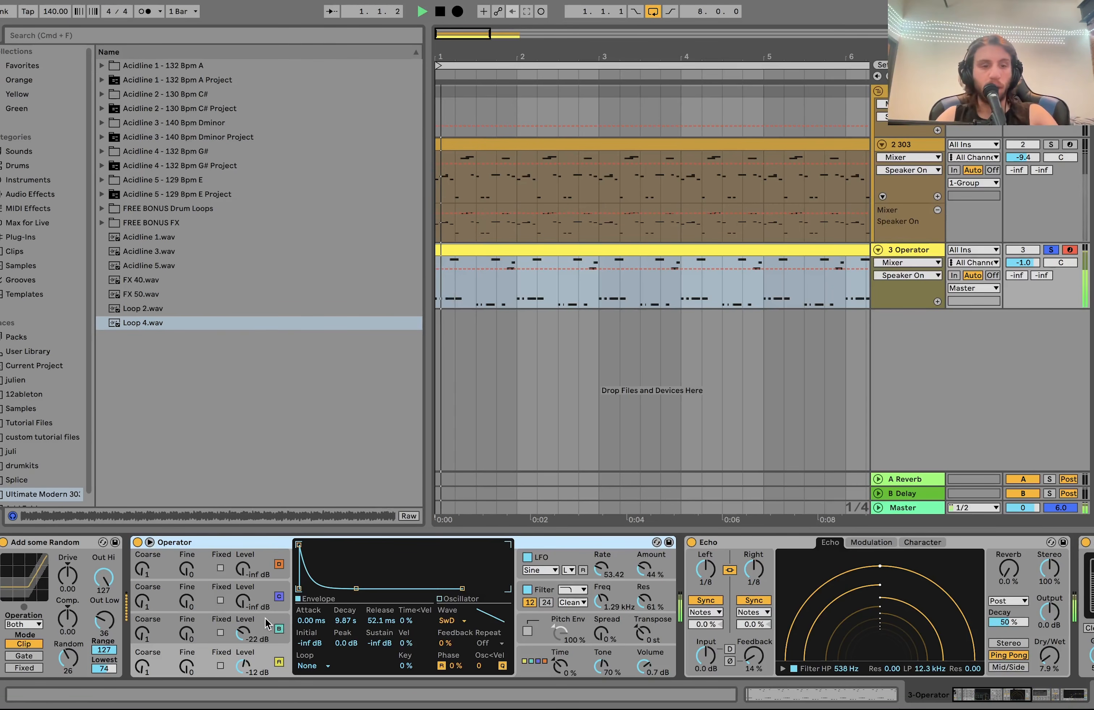
click(263, 618)
key(space)
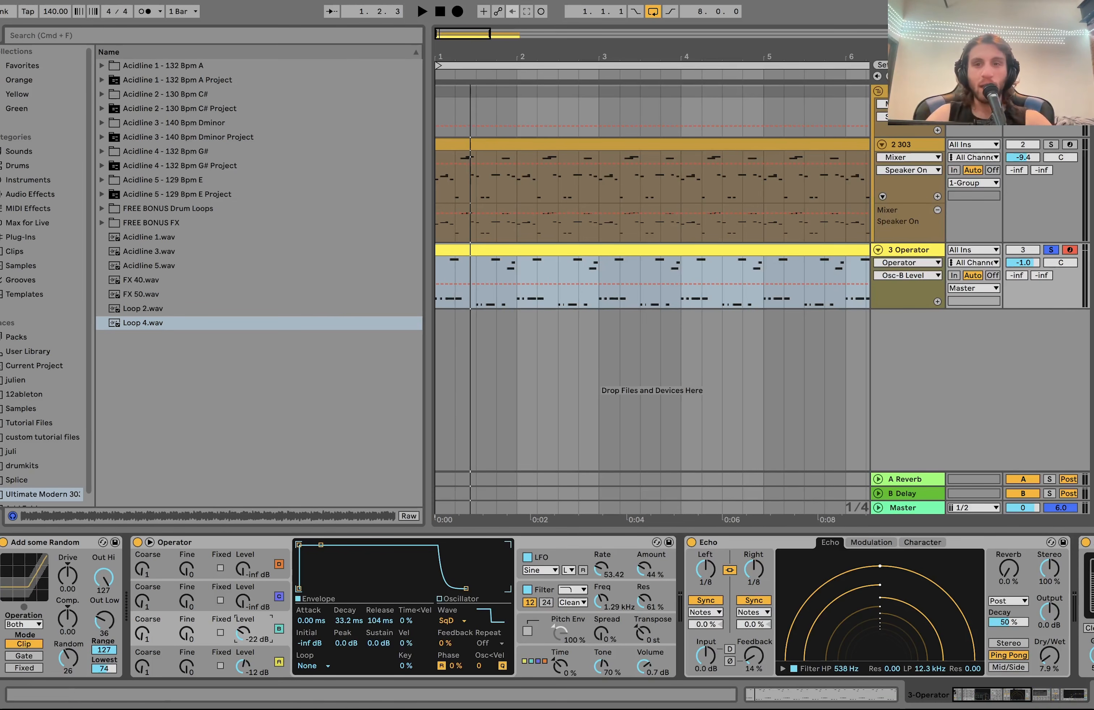
click(878, 92)
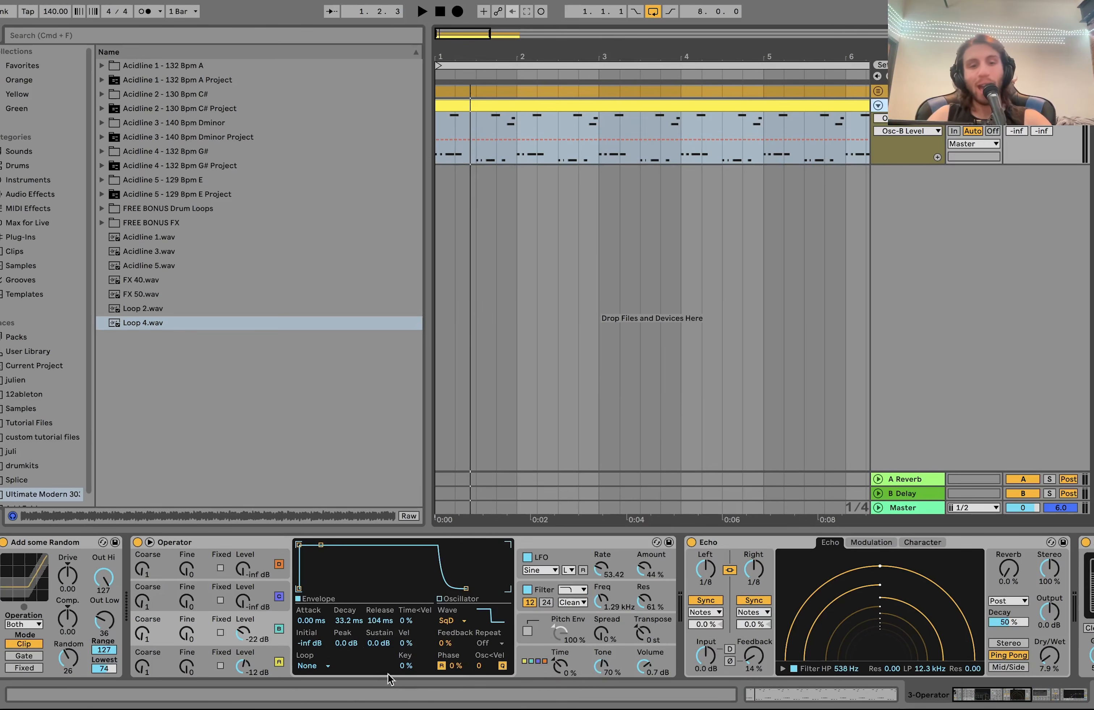
Turn off Operator's oscillator B and play the line, then turn it back on and replay the line for comparison
click(278, 629)
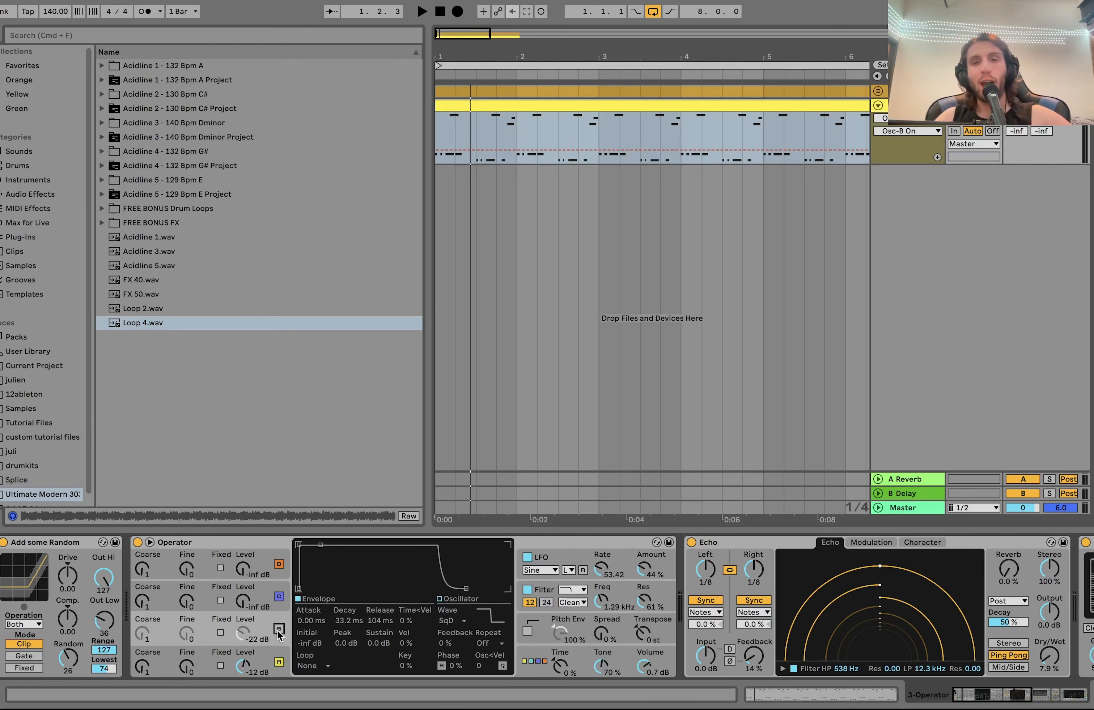
key(space)
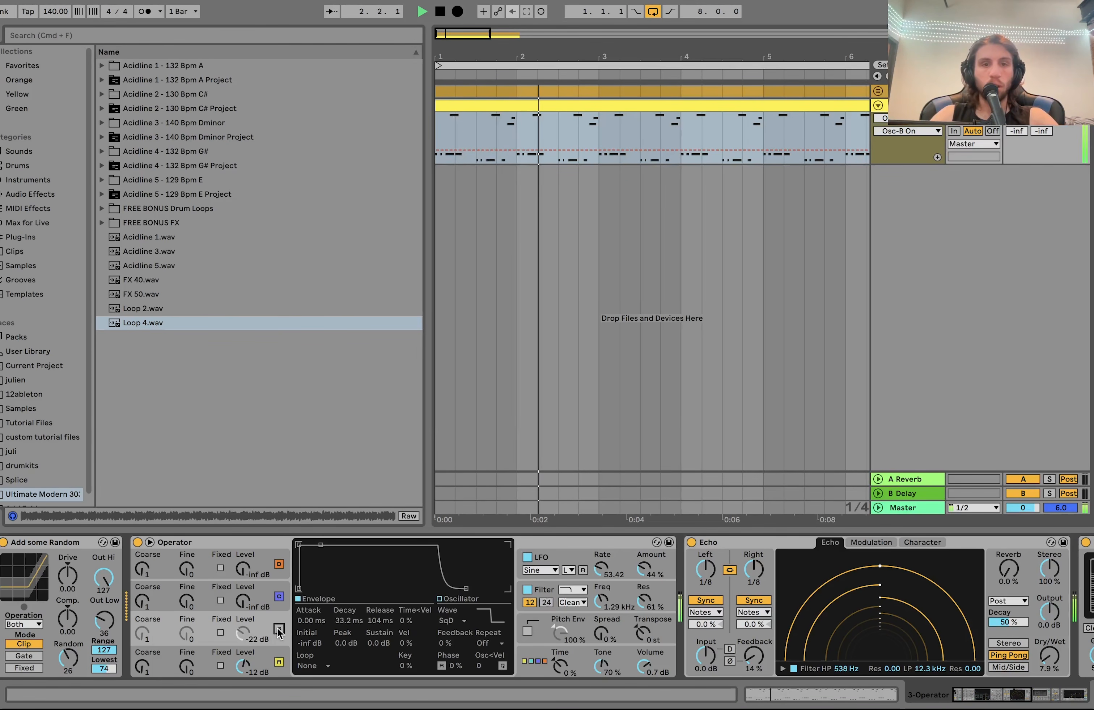
key(space)
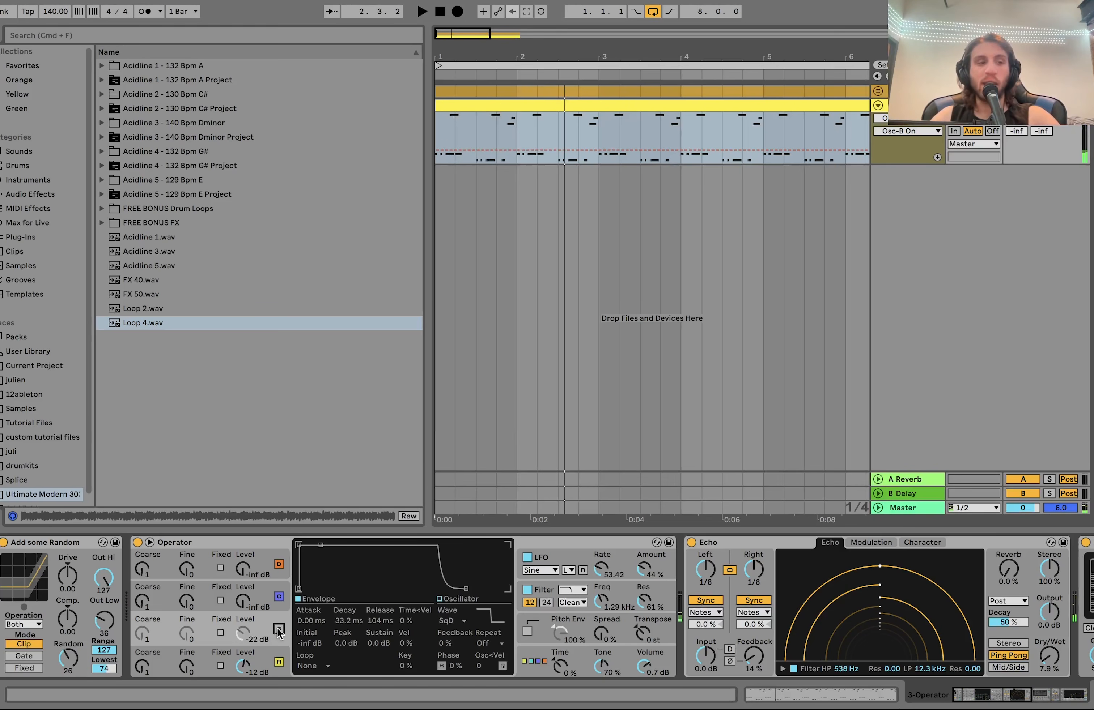
key(space)
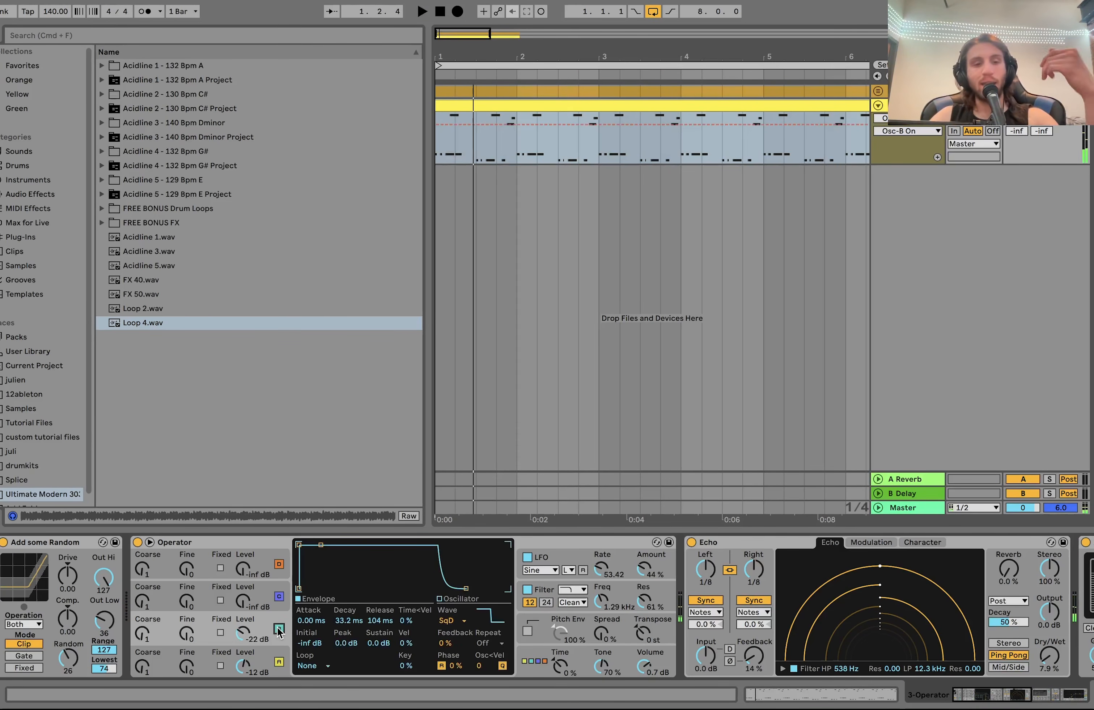
key(space)
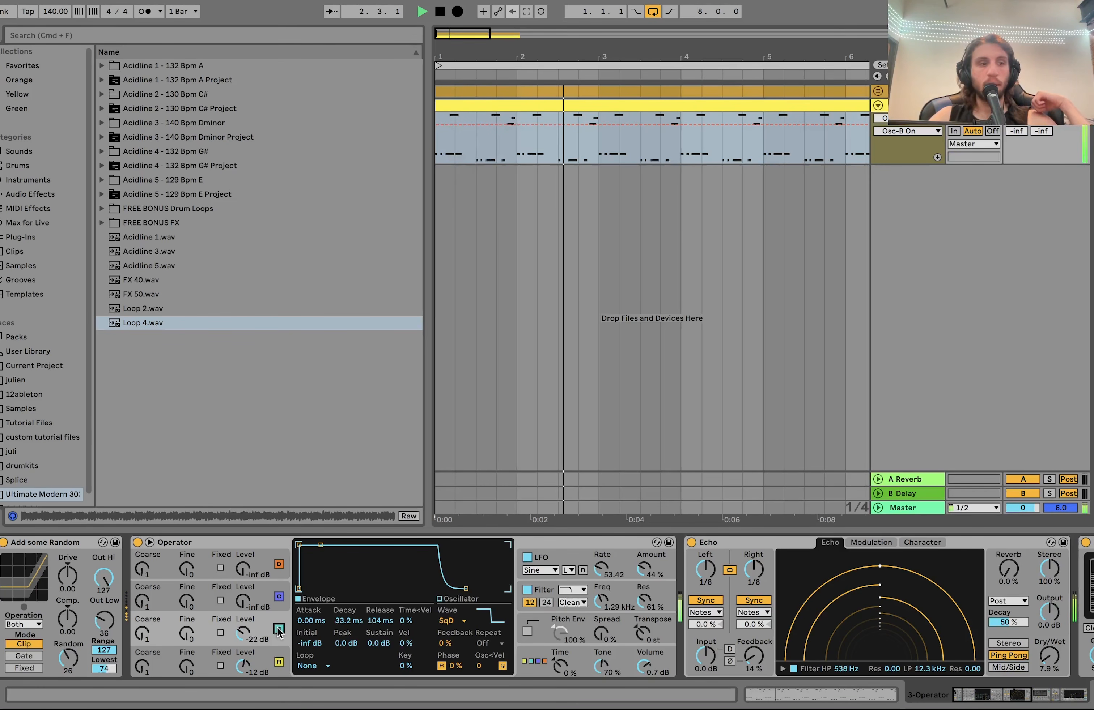
key(space)
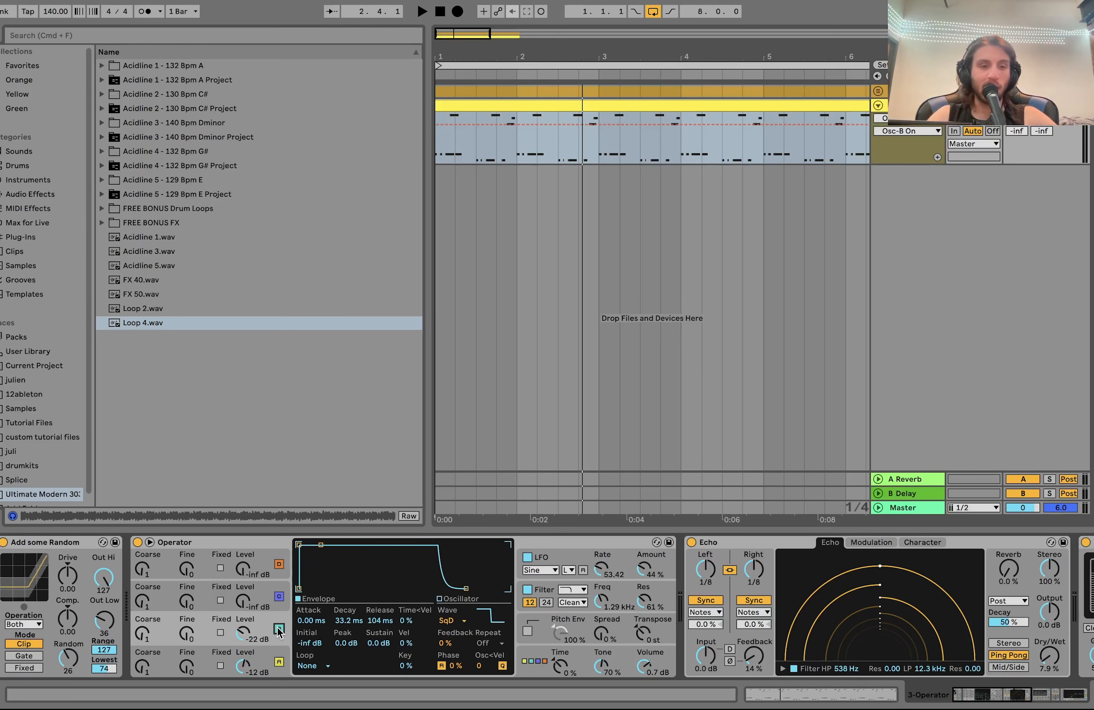
key(space)
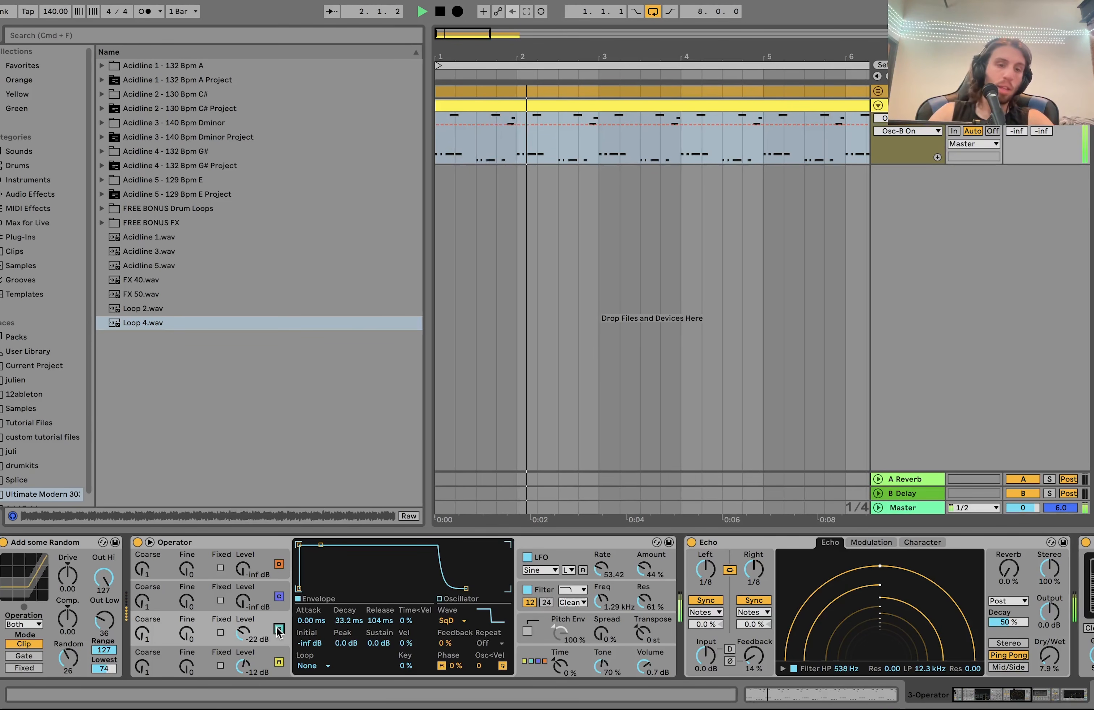
key(space)
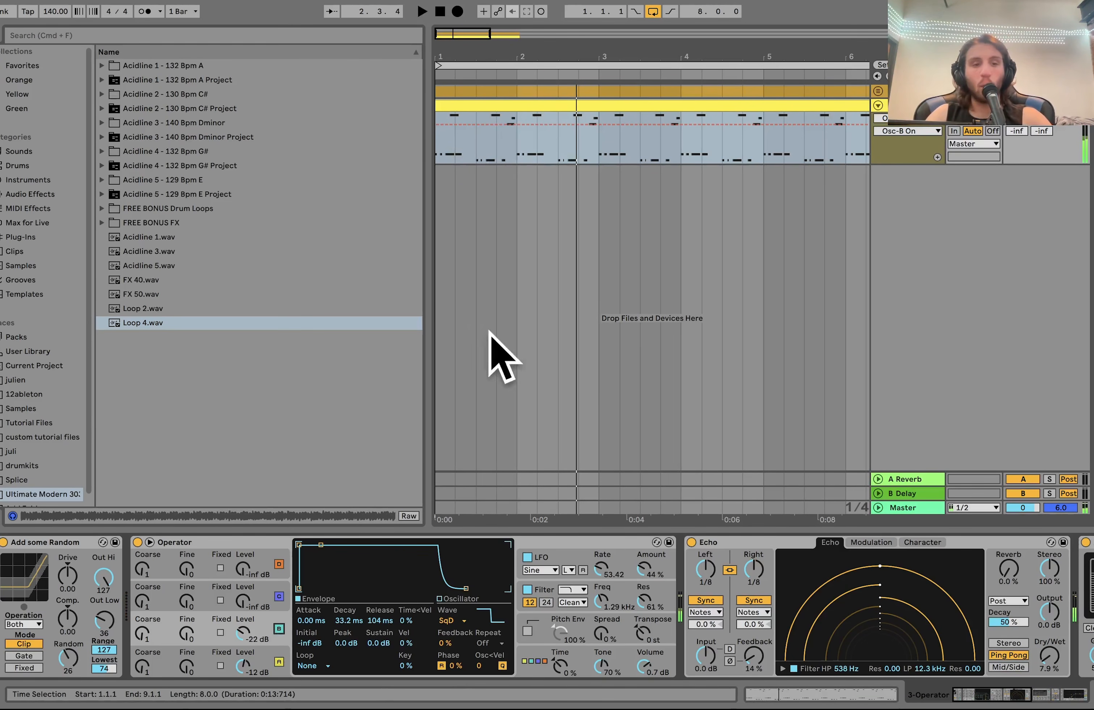
key(space)
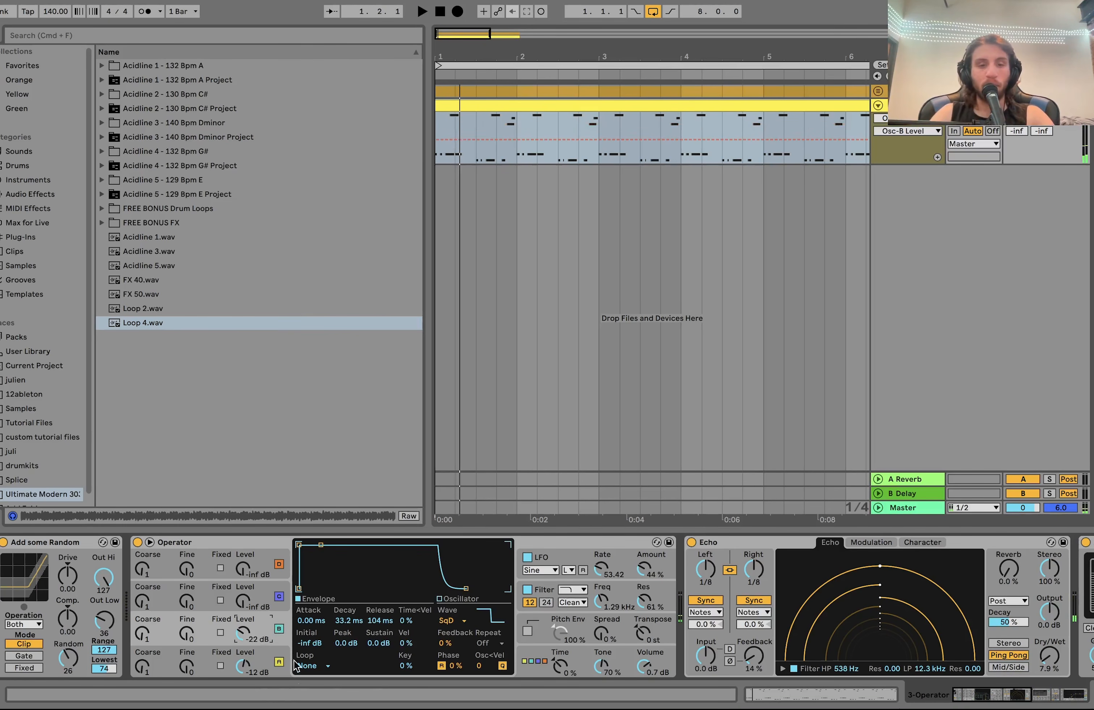
Try the band-pass type for Operator's filter while the line plays, and undo the filter type change
click(620, 595)
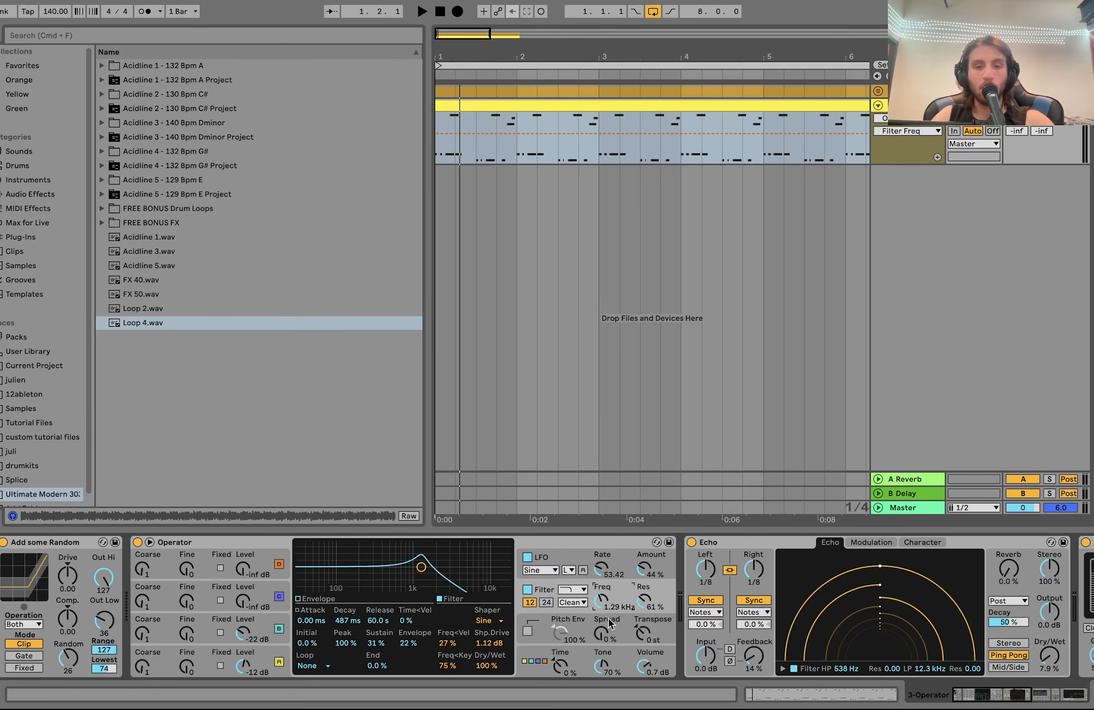
key(space)
click(572, 589)
click(572, 629)
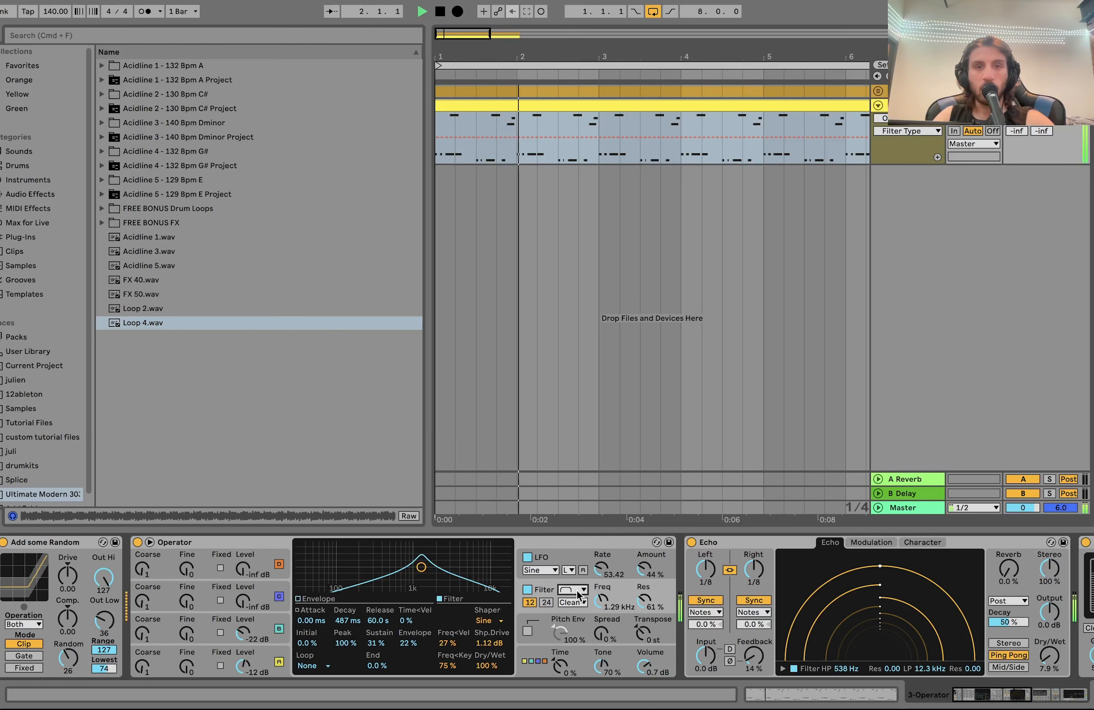
key(space)
key(super+z)
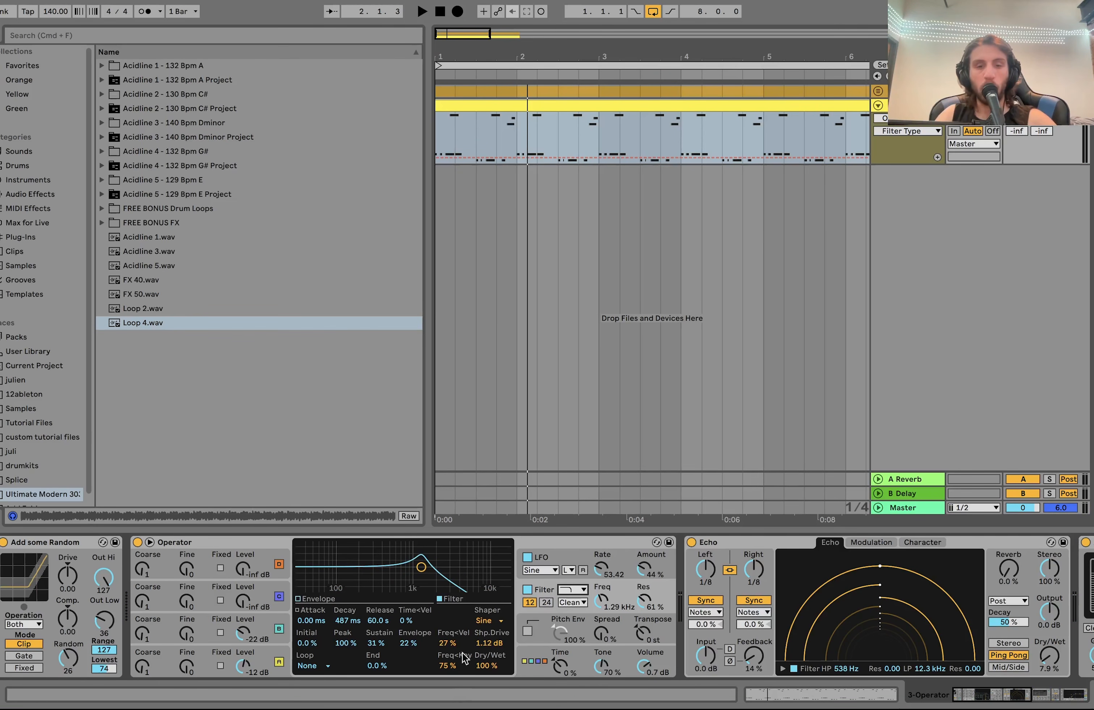
Replay the Operator line through the low-pass filter
key(space)
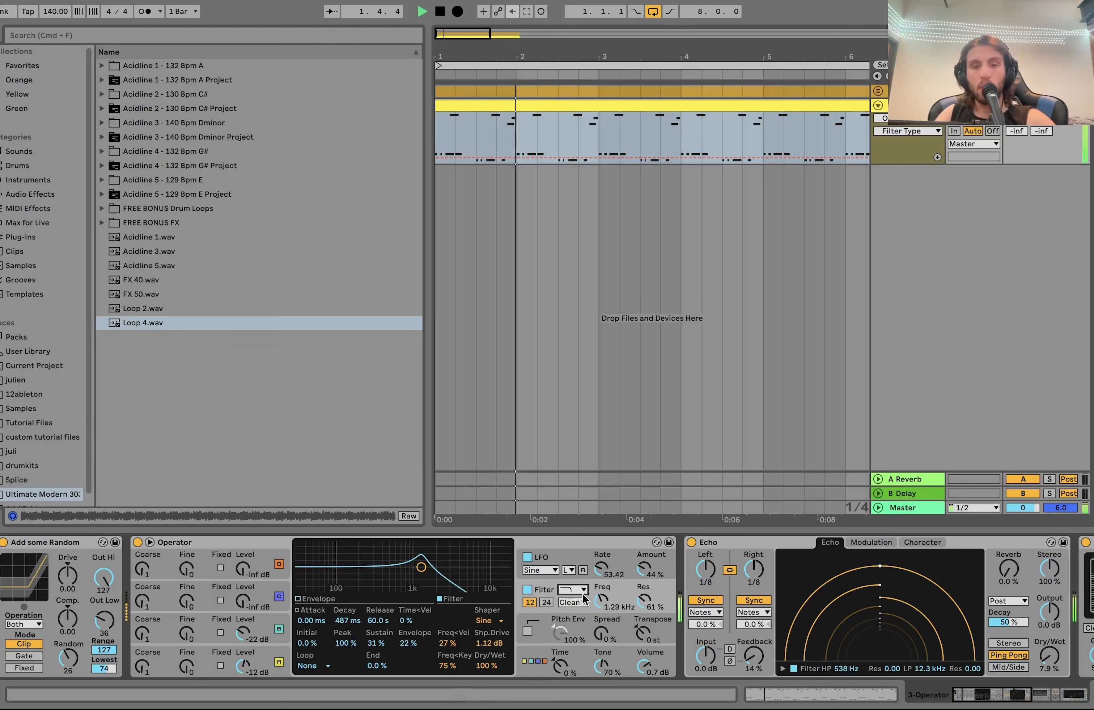
key(space)
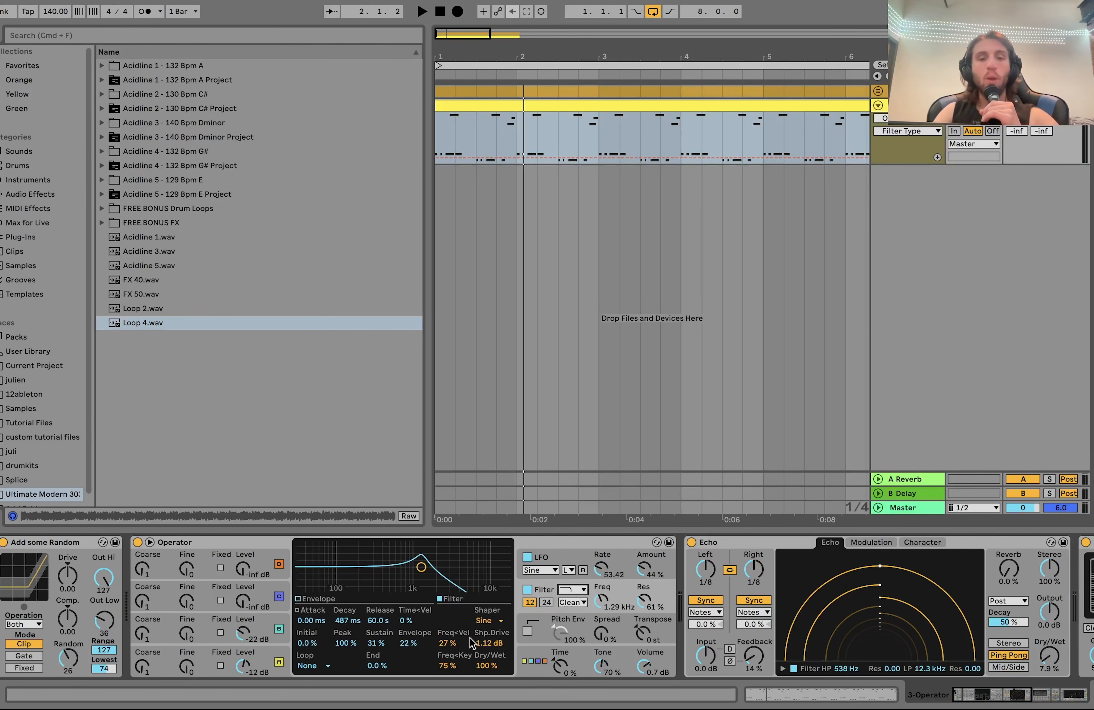
key(space)
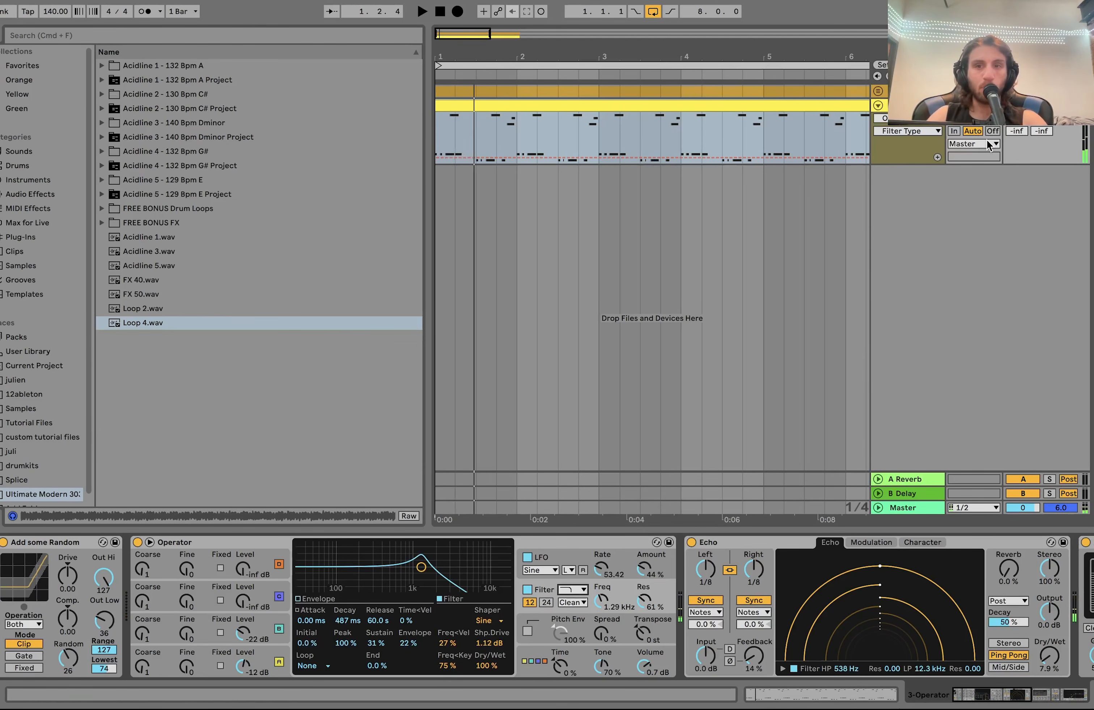
key(z)
key(z)
key(z)
key(x)
key(x)
key(x)
key(x)
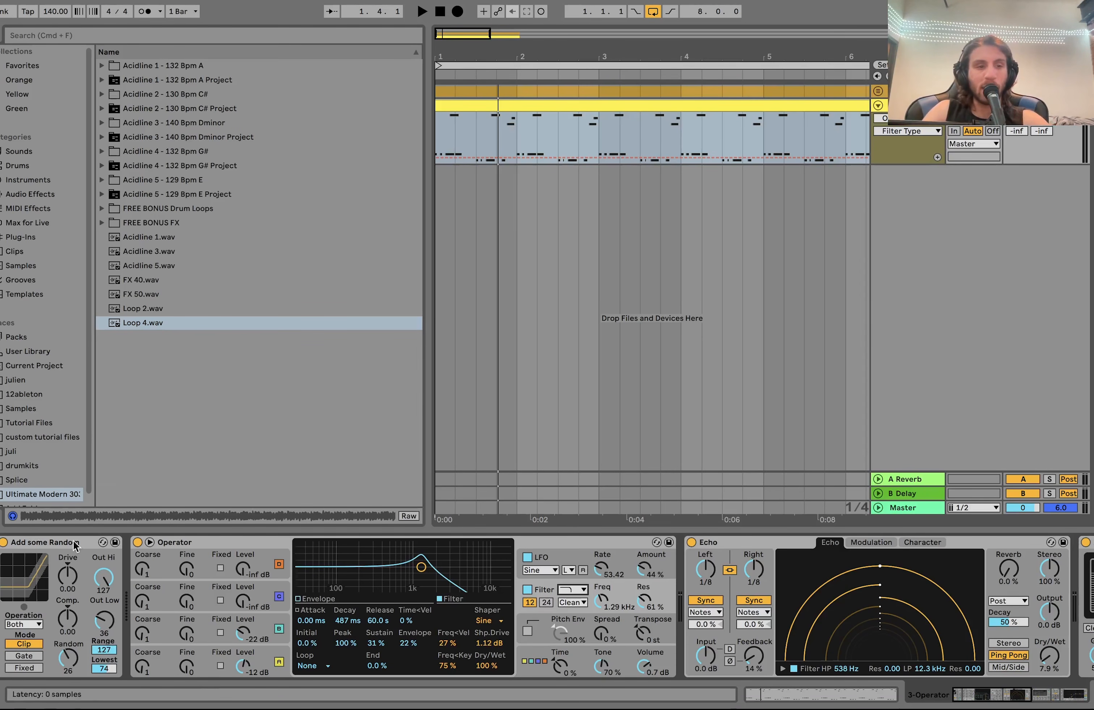
Play the line with the Add some Random device on, switched off, and switched back on
key(space)
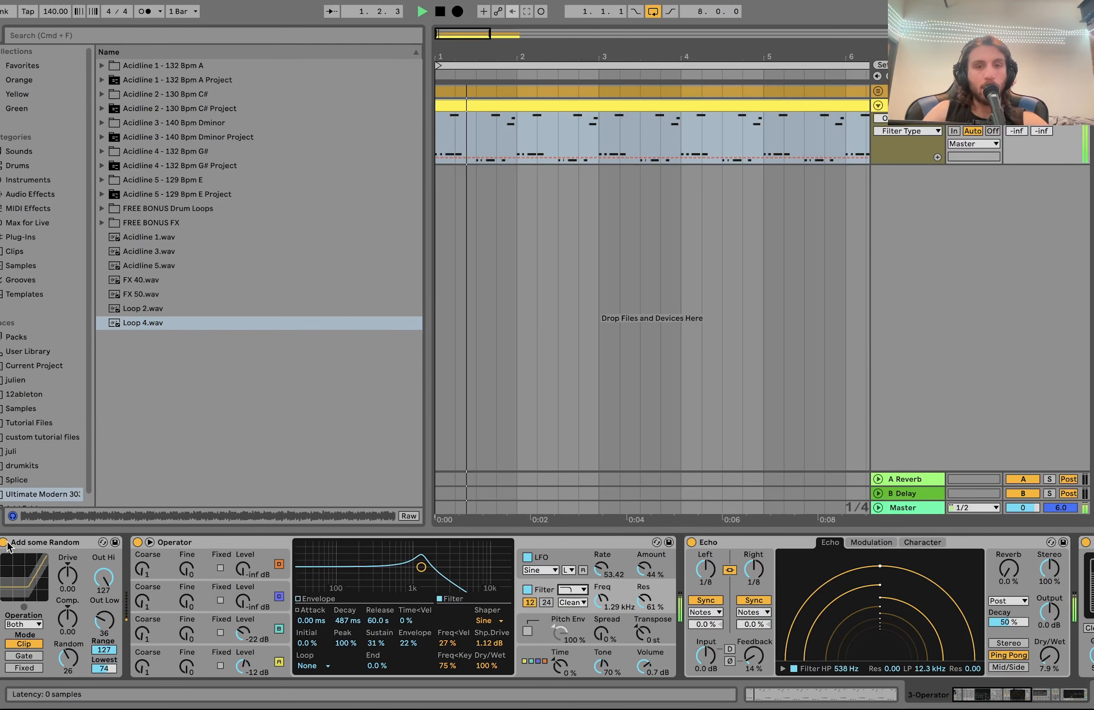
key(space)
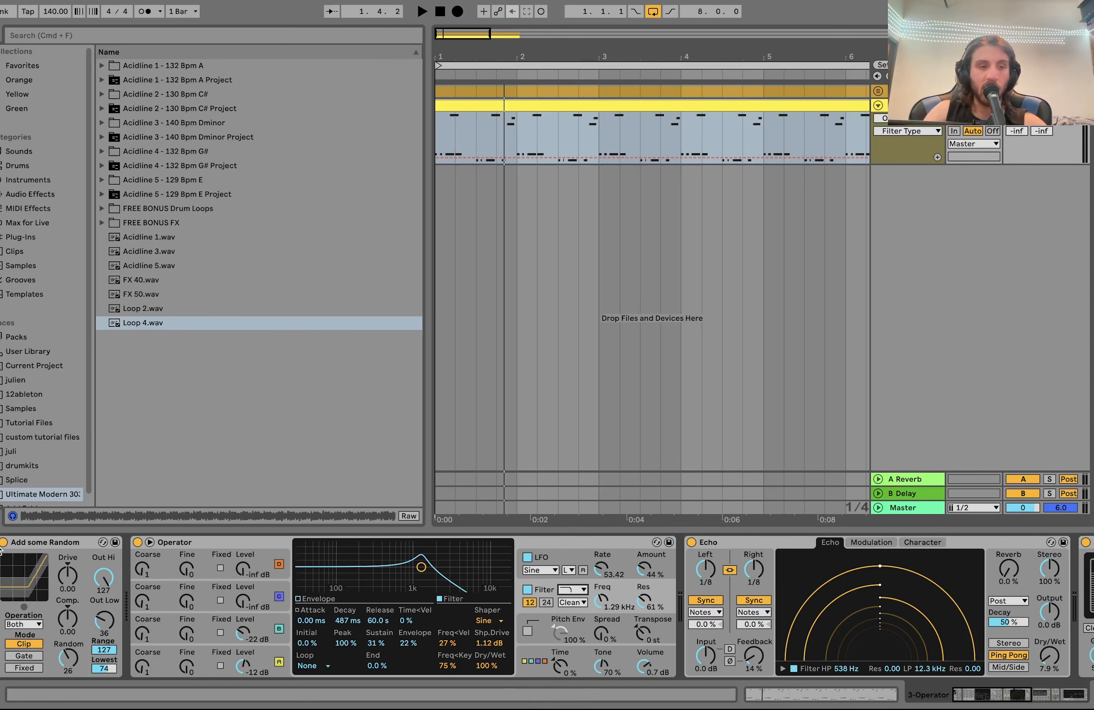
click(3, 543)
key(space)
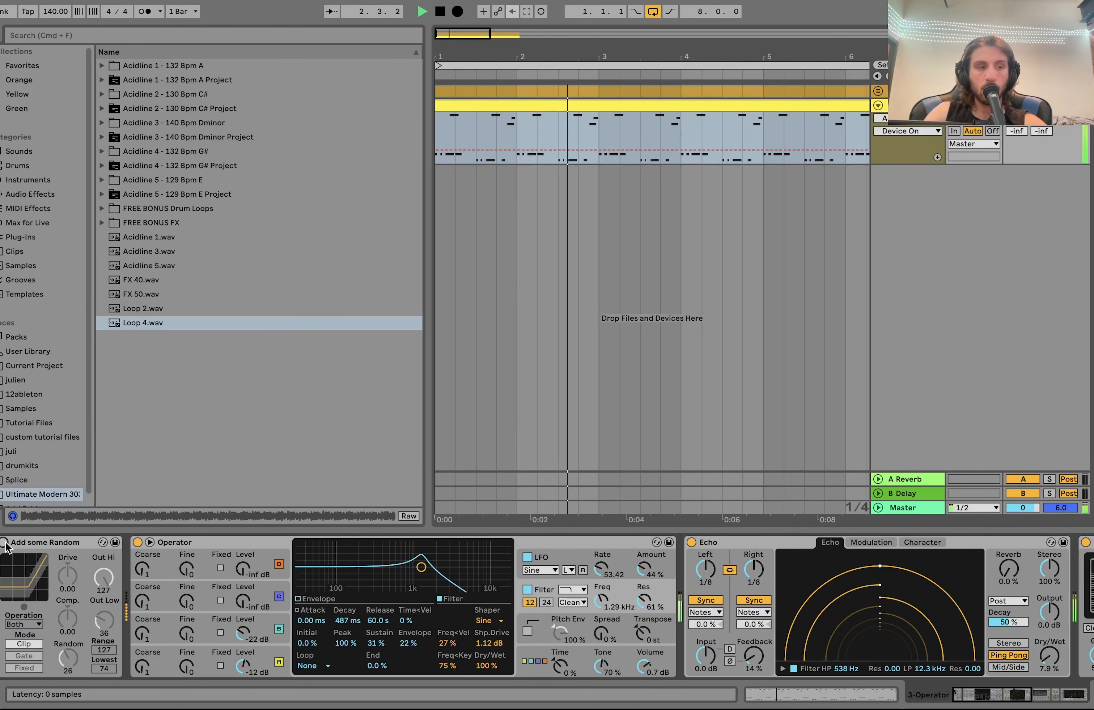
key(space)
click(4, 544)
key(space)
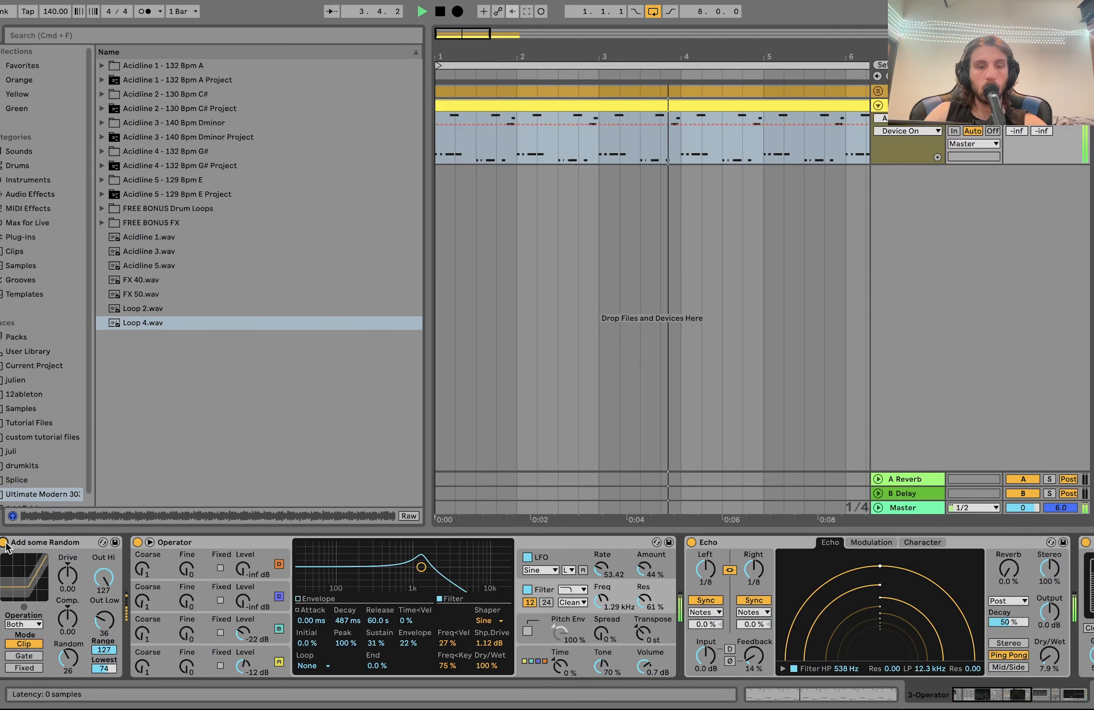
key(space)
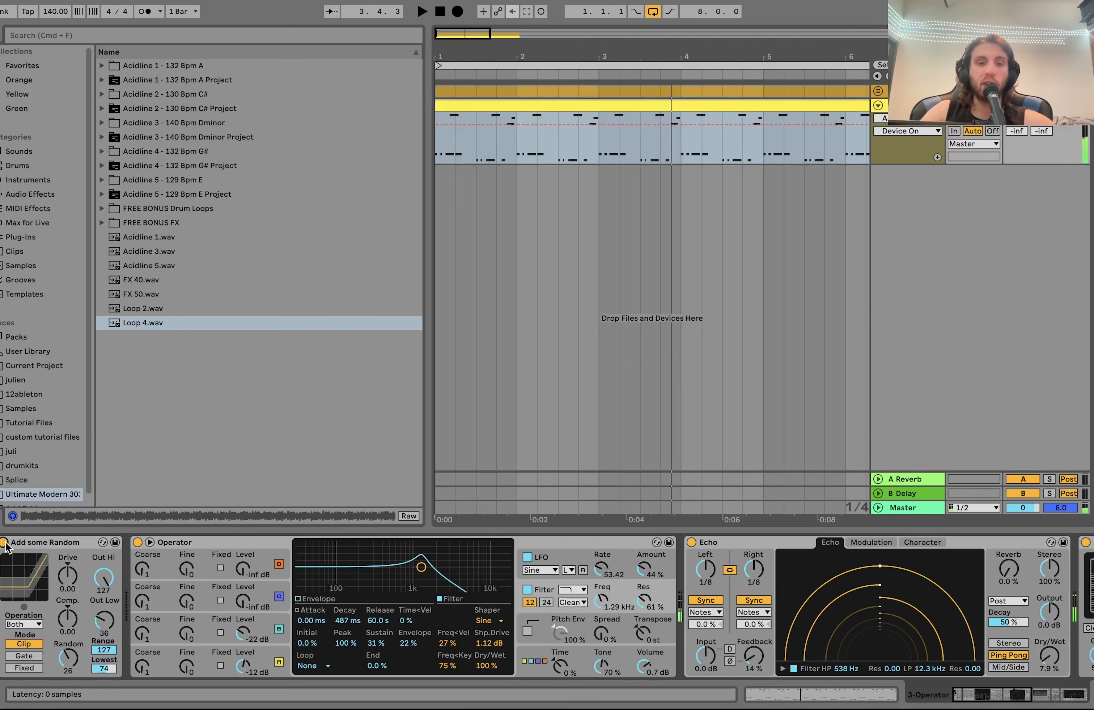
Display Operator's LFO settings and play the line with the Amp, Pedal and EQ Eight effects in view
click(570, 562)
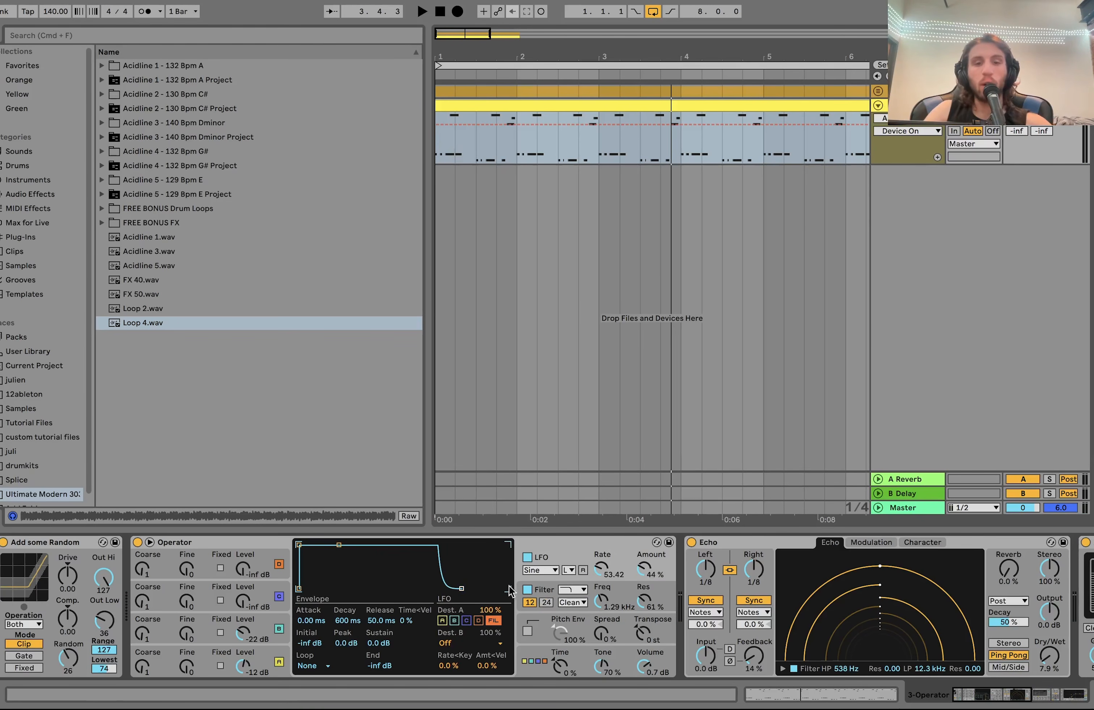
key(space)
scroll(601, 610, right, 3)
scroll(601, 610, right, 5)
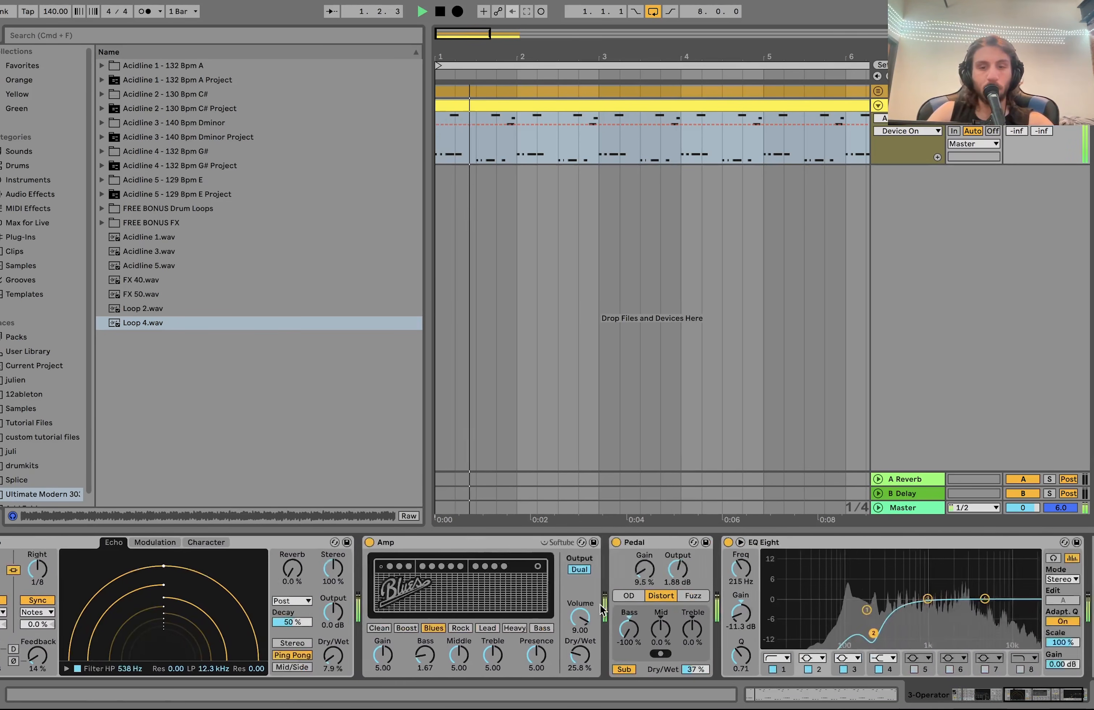
key(space)
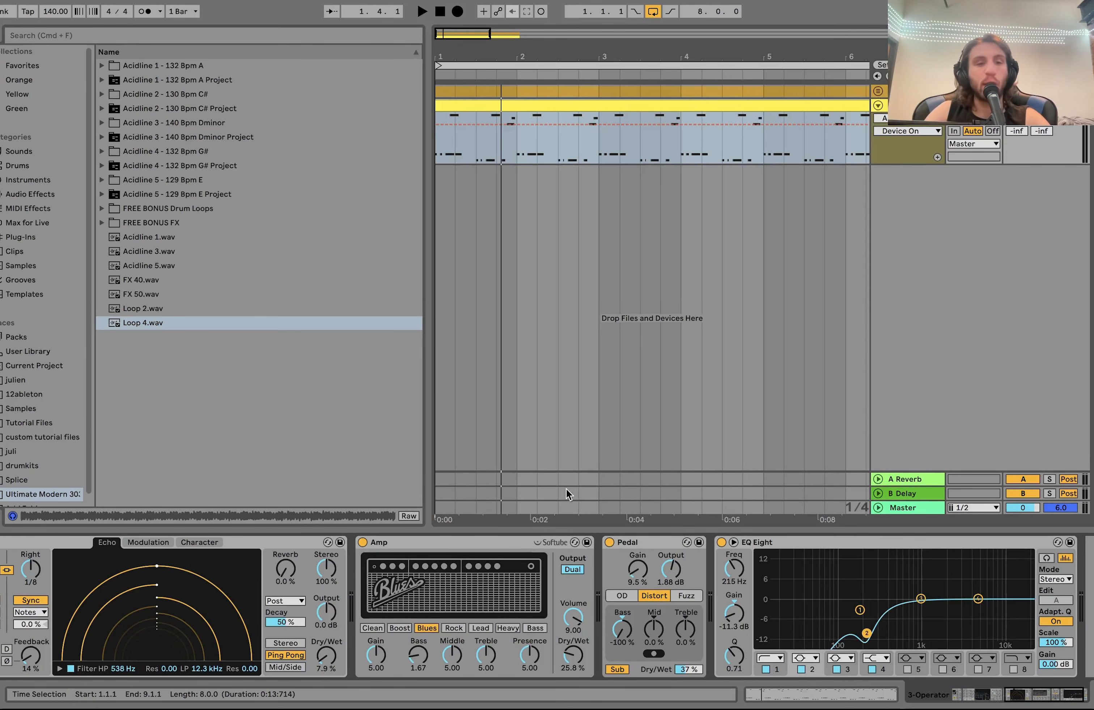
key(space)
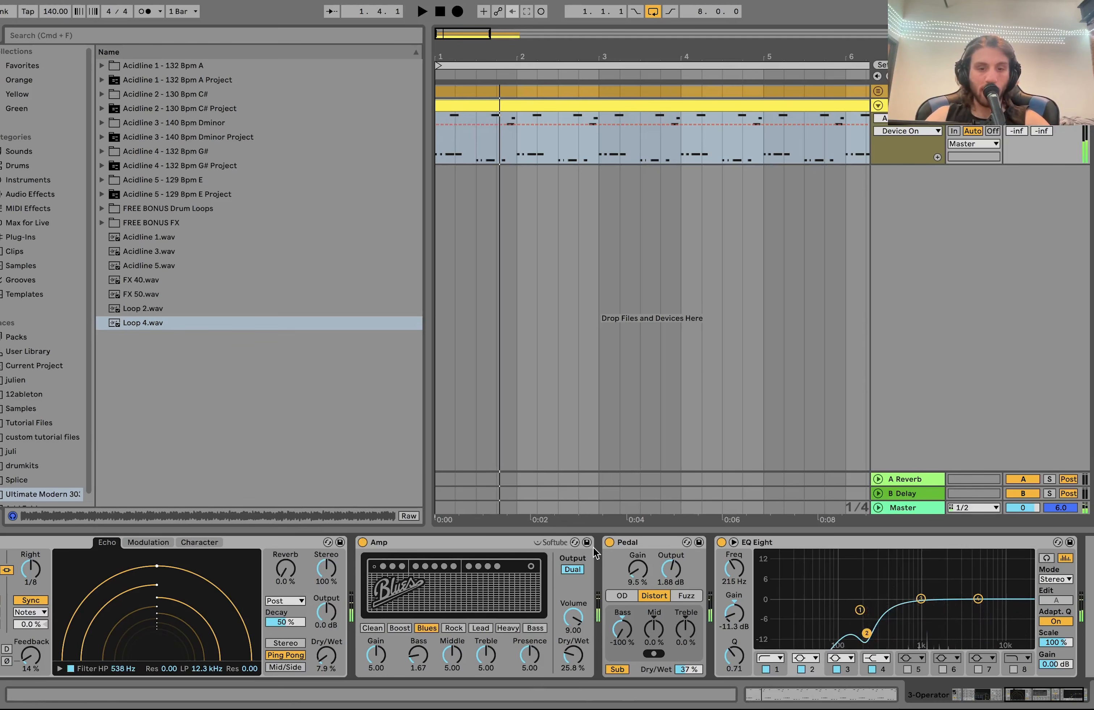
Turn off the Pedal and Amp effects, play the line without them, and undo both changes
click(609, 543)
click(363, 543)
key(space)
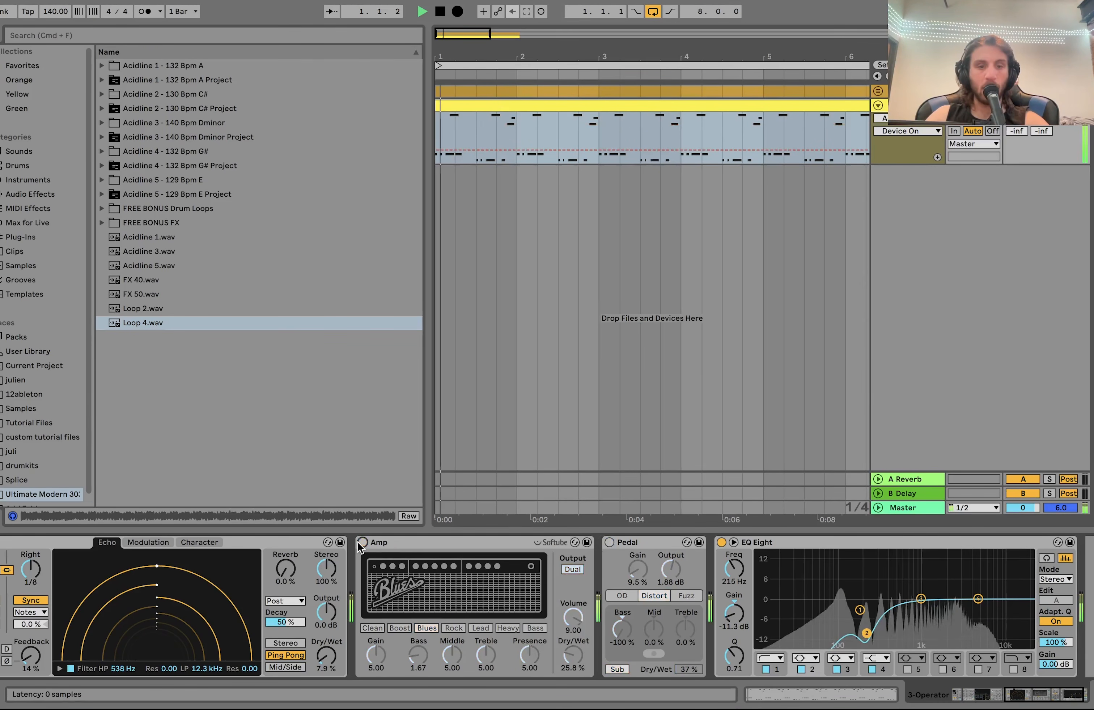
click(363, 542)
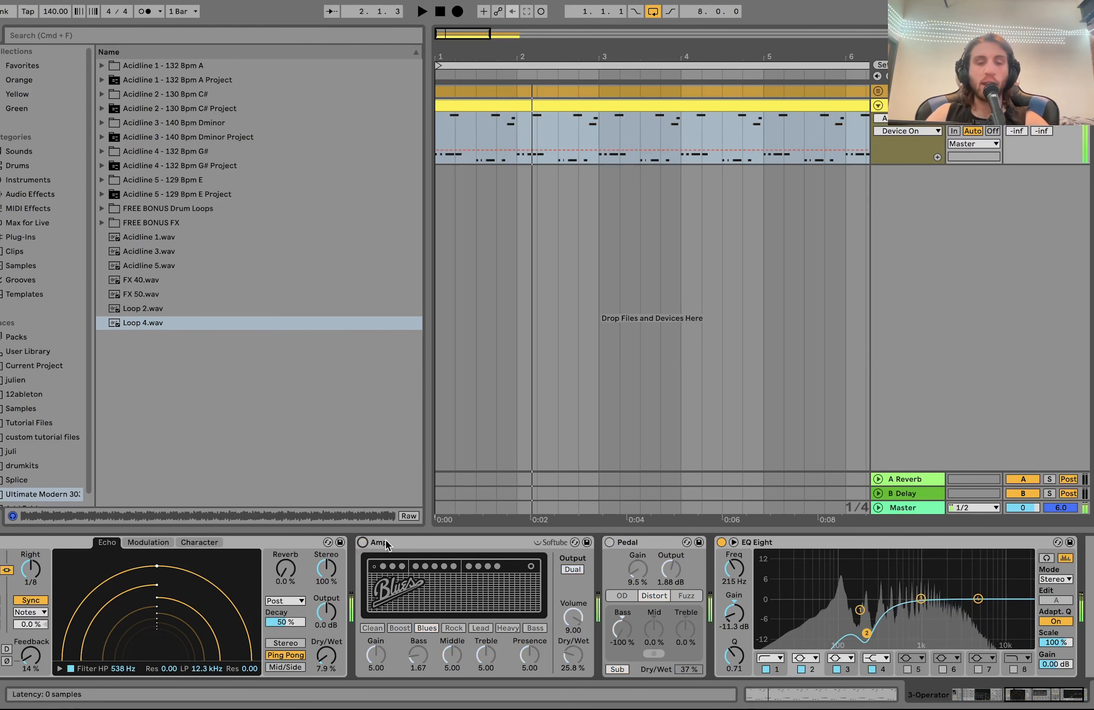
key(space)
key(super+z)
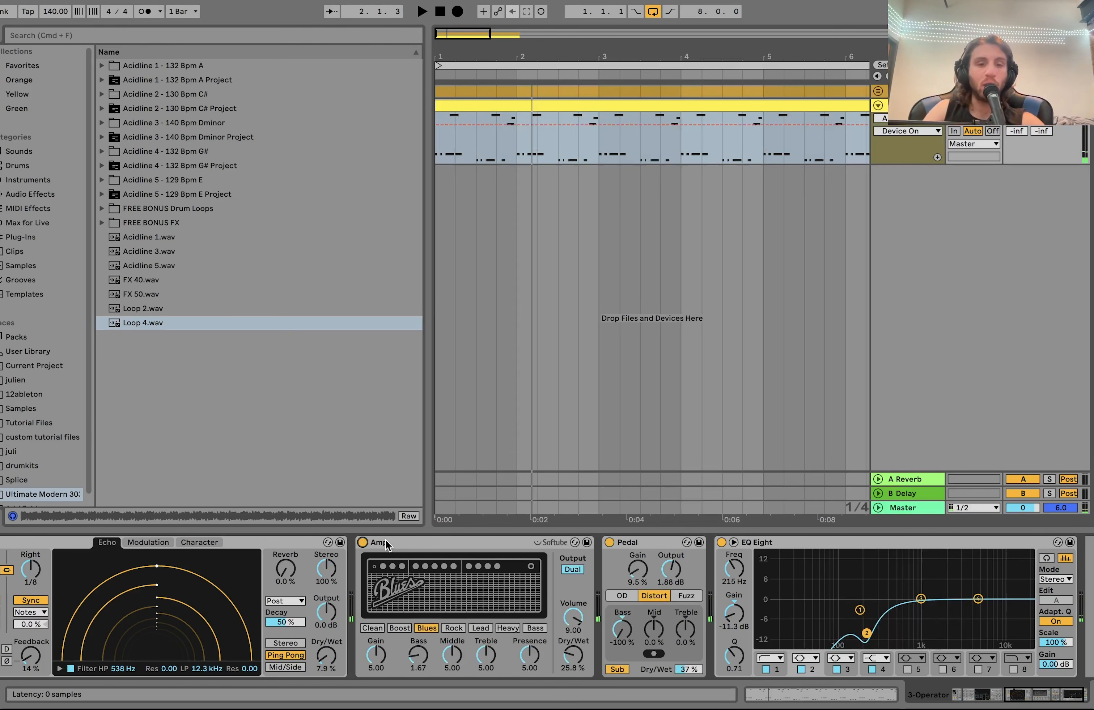
Select the Amp device and replay the line through the complete effects chain up to EQ Eight
key(space)
click(451, 543)
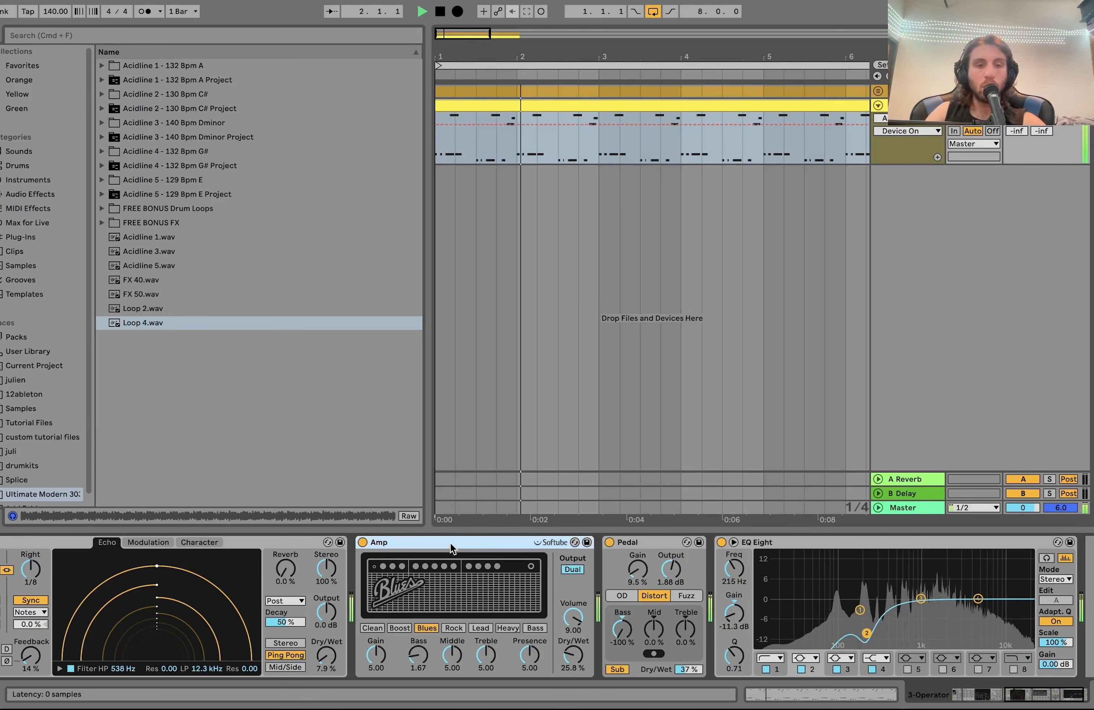
key(space)
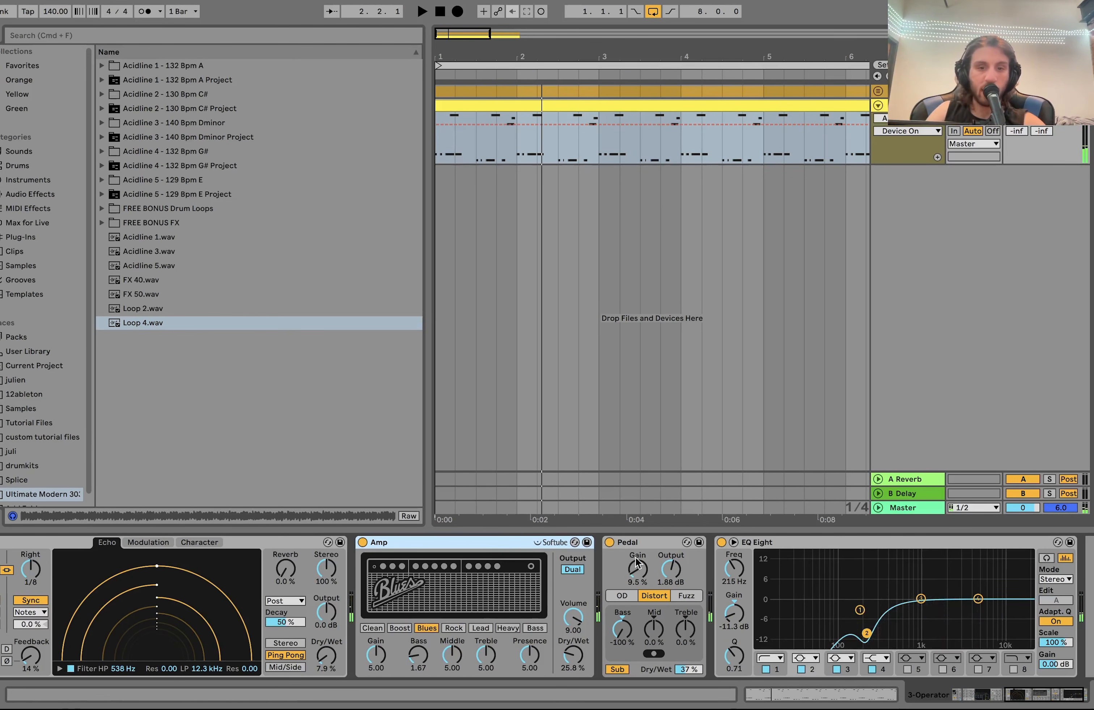
scroll(620, 608, right, 2)
key(space)
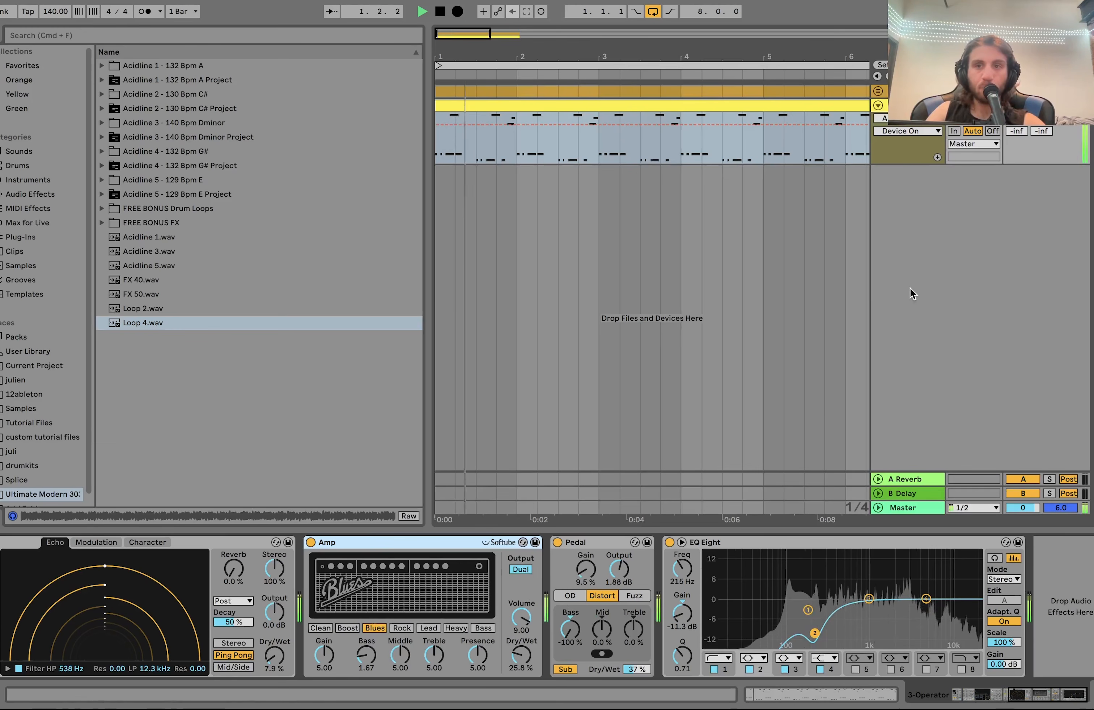
key(space)
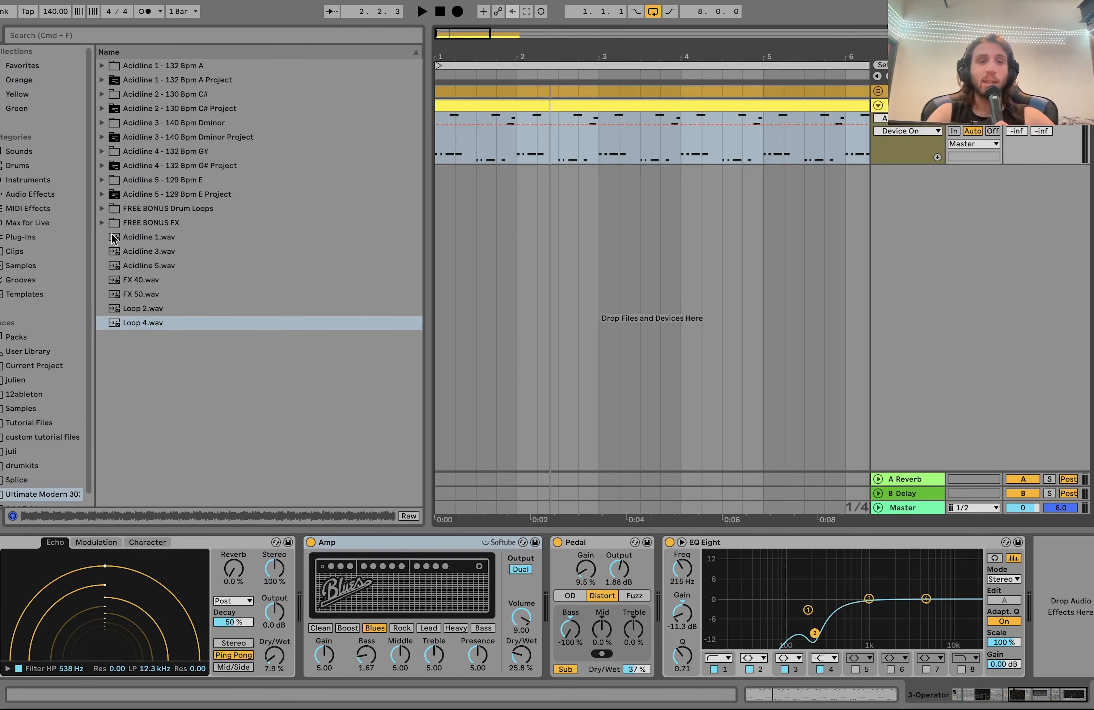
Preview the samples Acidline 3.wav and Acidline 1.wav
click(138, 253)
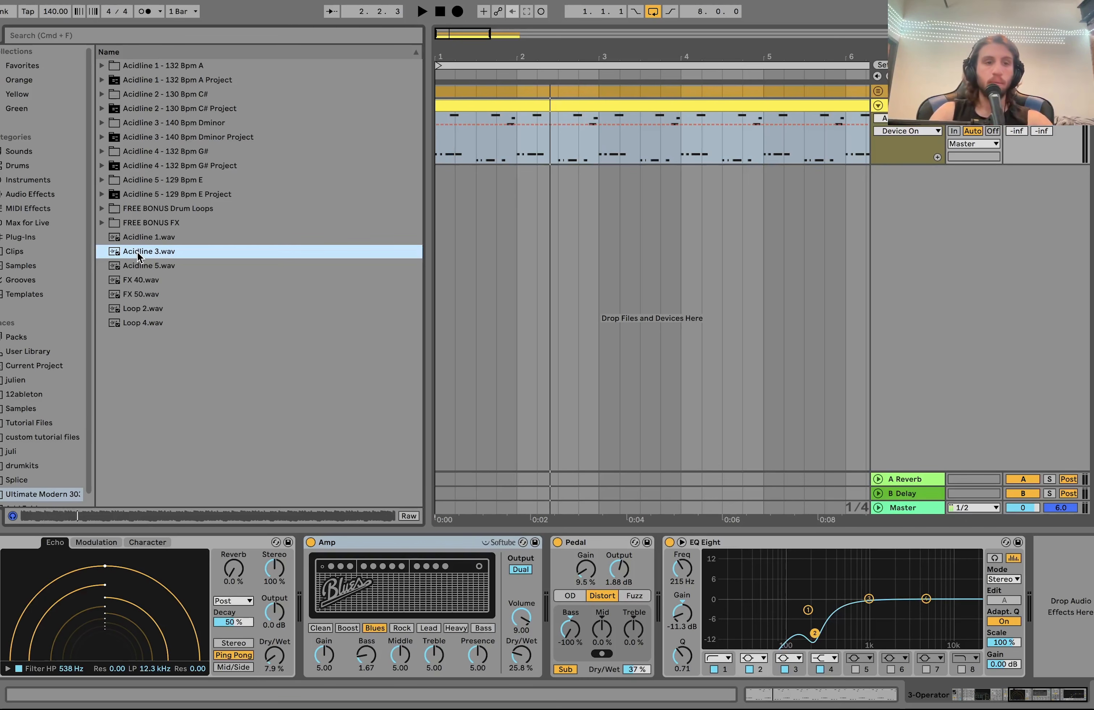
click(133, 242)
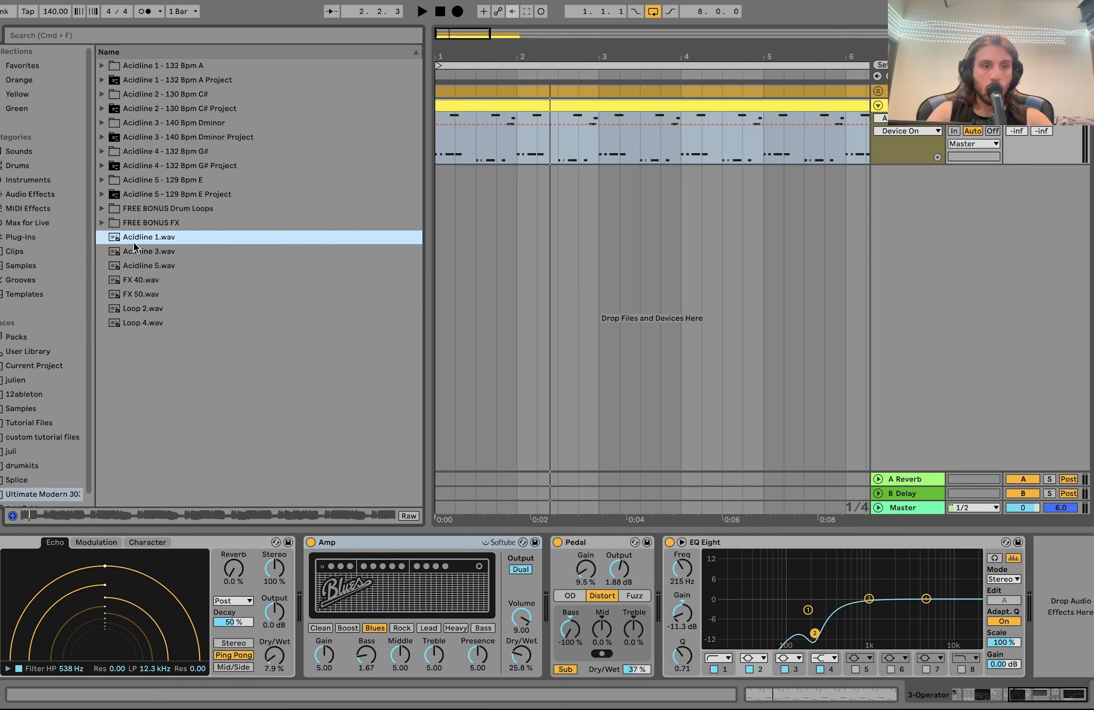